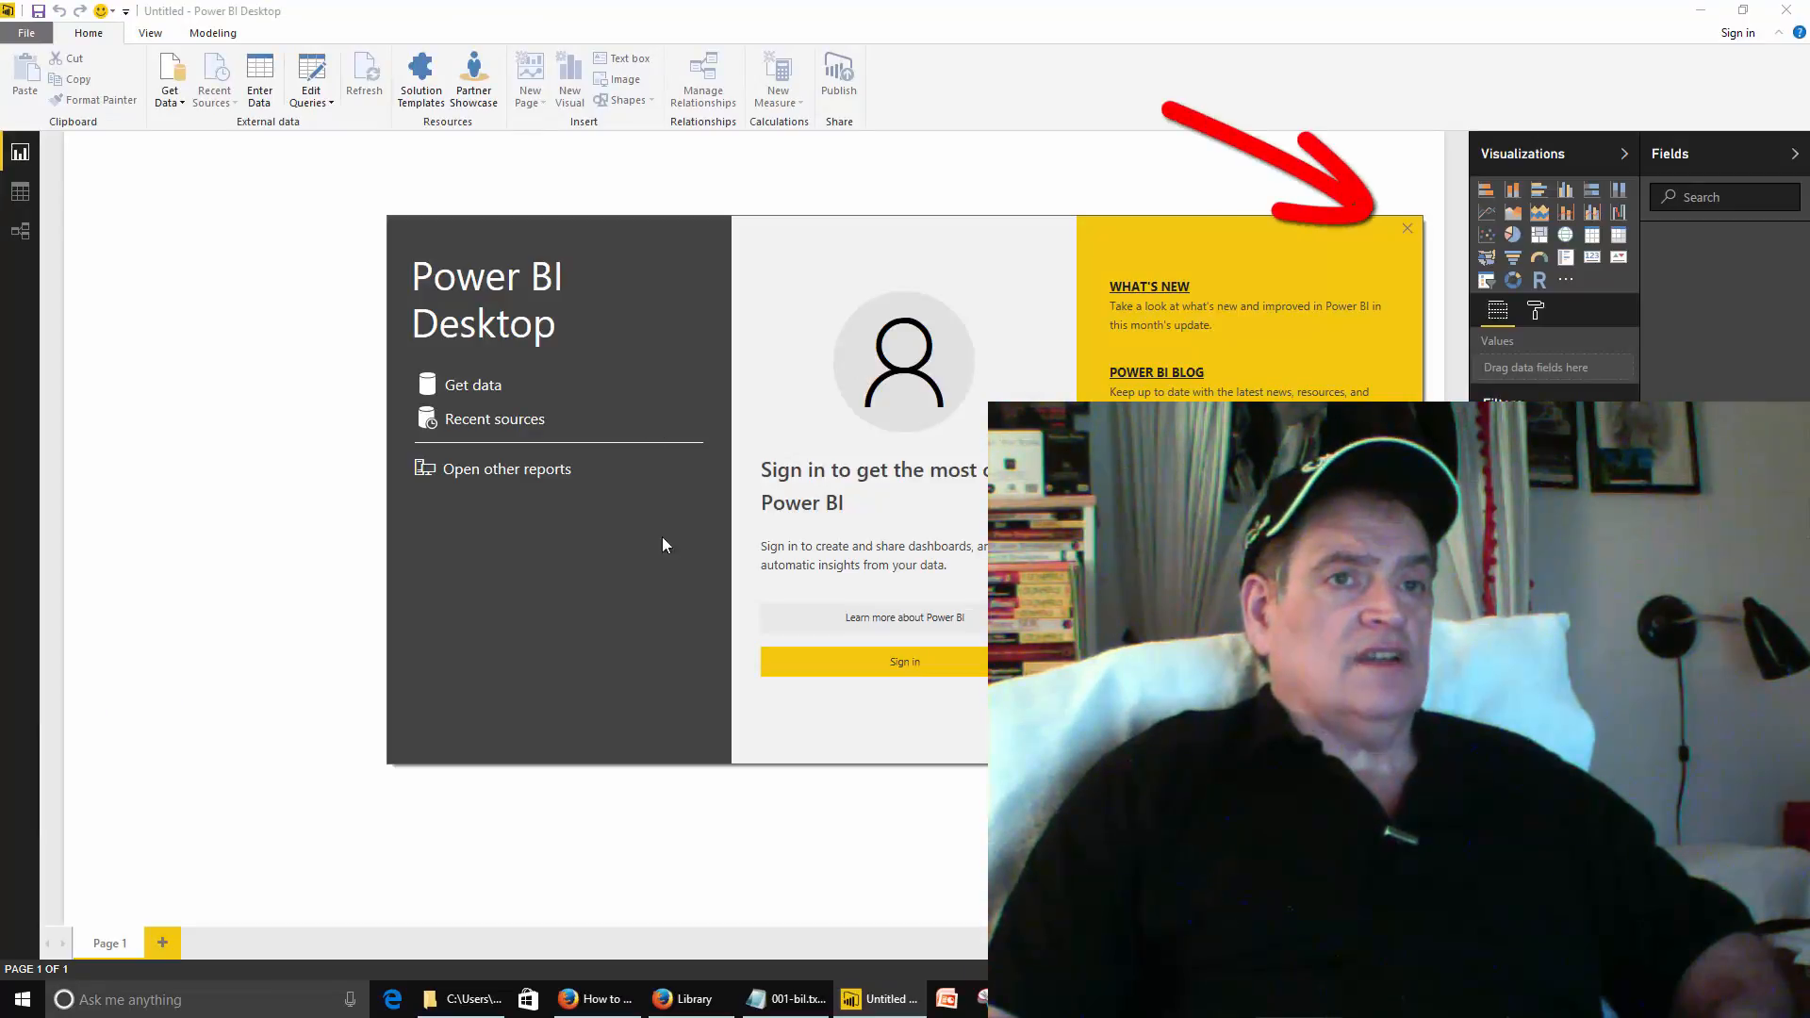
Dismiss the start screen and look over the View, Modeling and File commands
click(1406, 230)
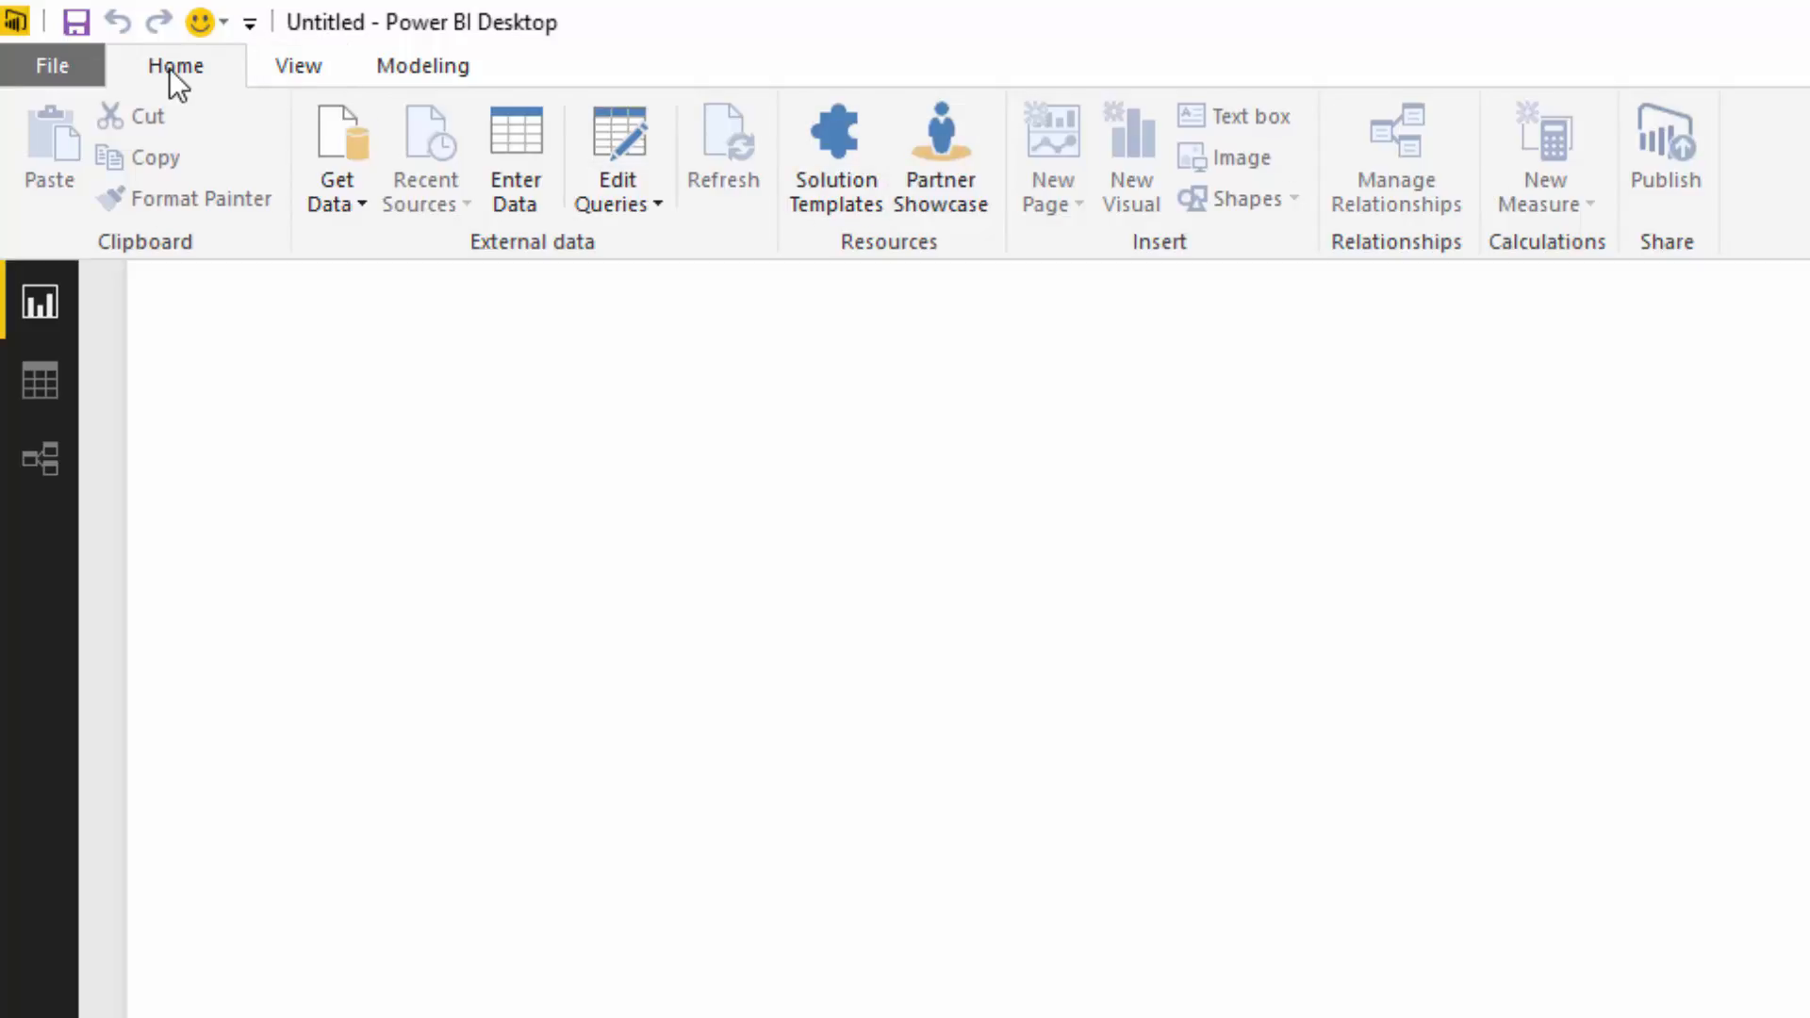
click(302, 57)
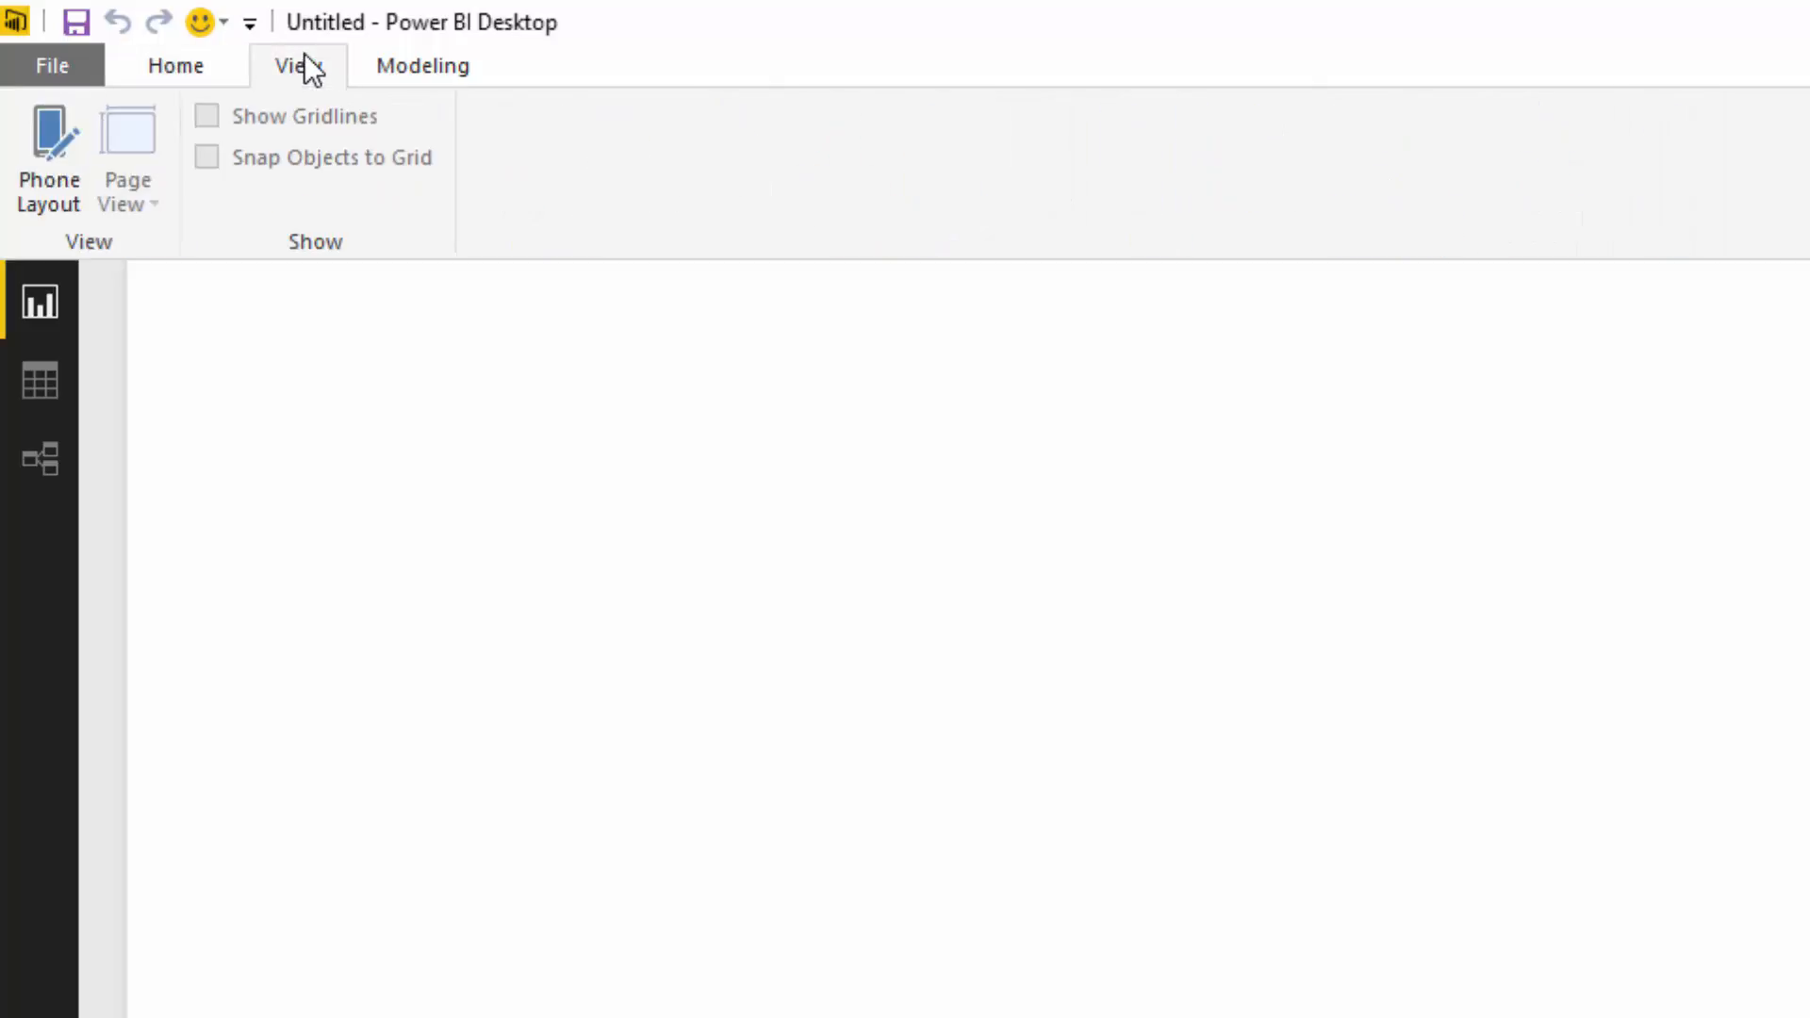
click(420, 62)
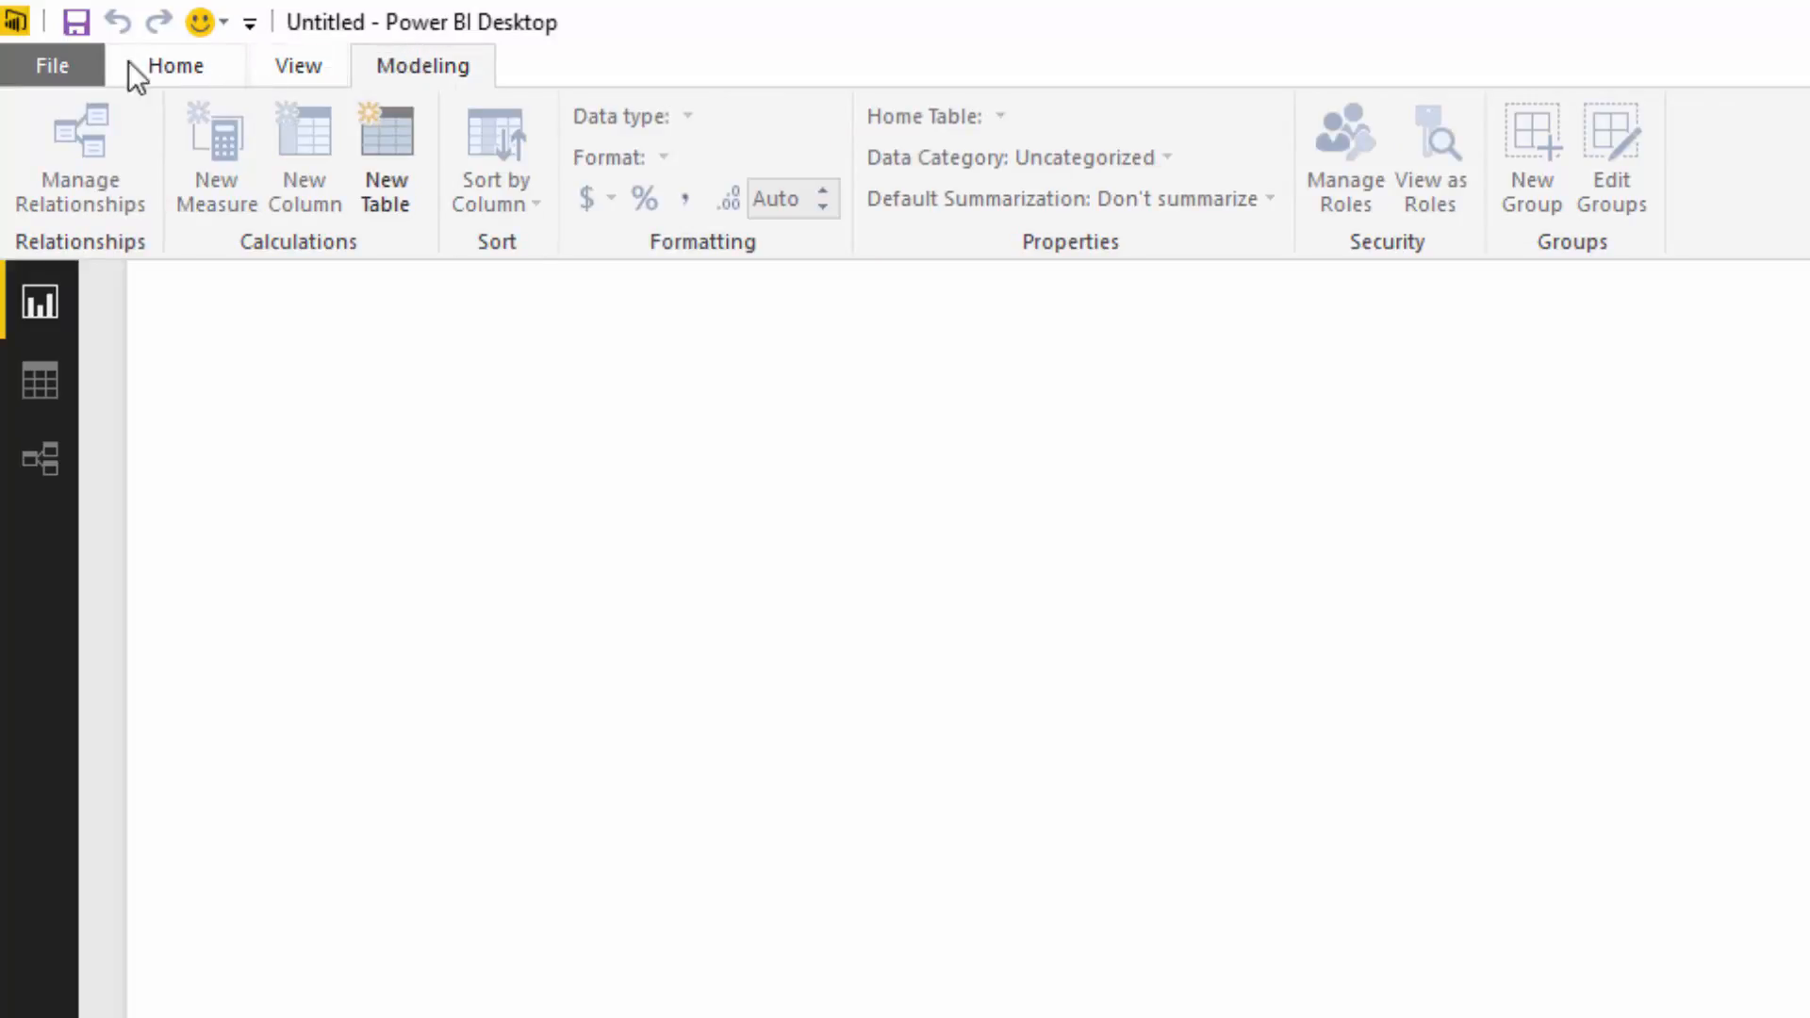
click(42, 65)
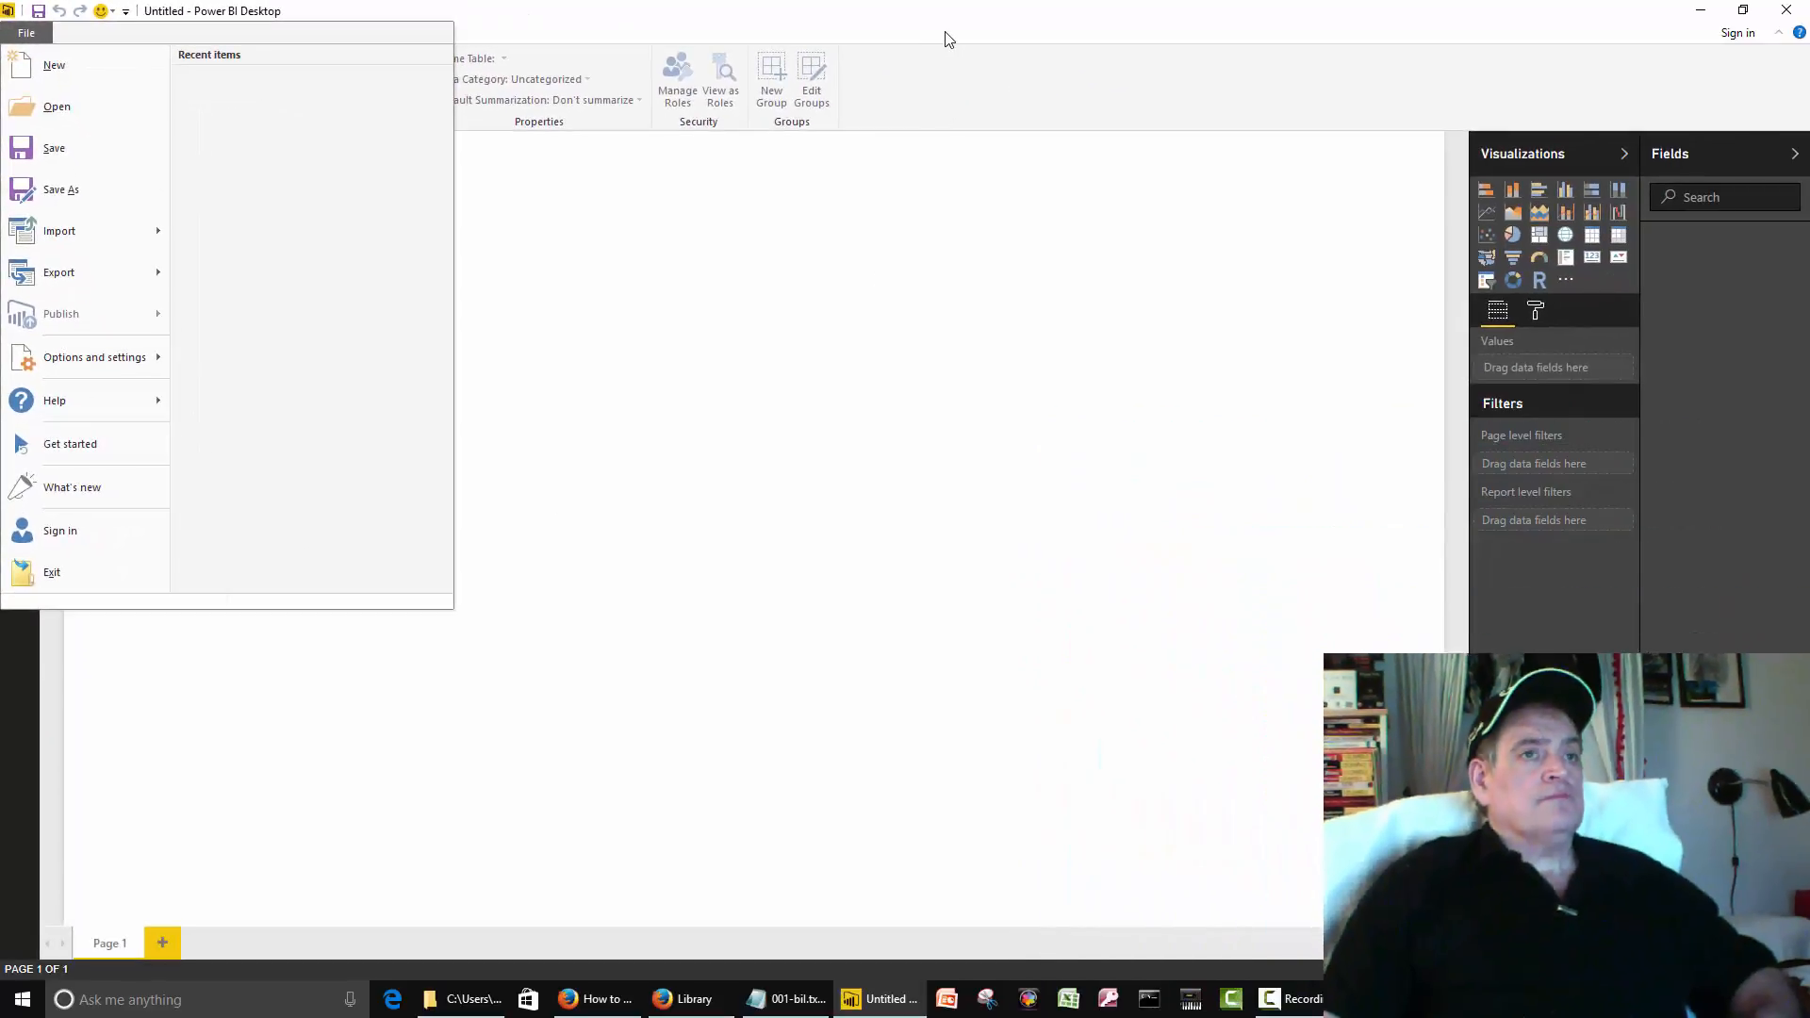
click(947, 39)
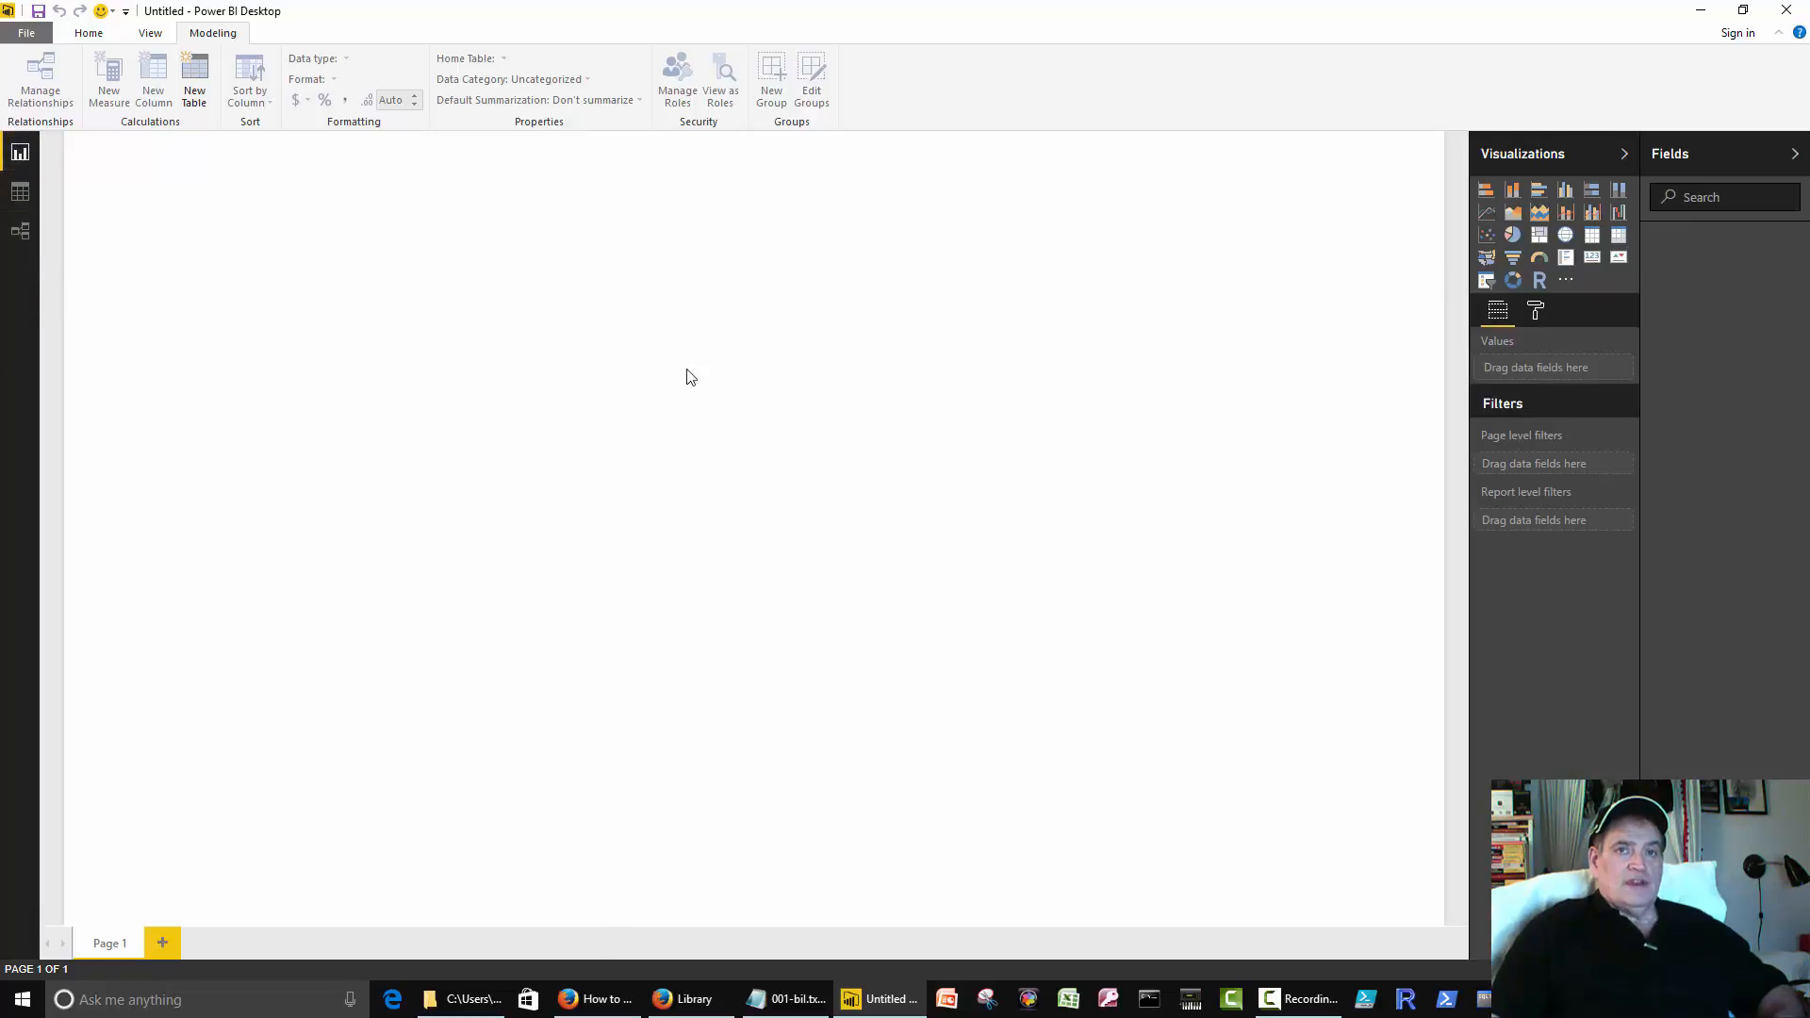
Switch to File Explorer and open data.txt from the Business Intelligence folder
click(472, 1000)
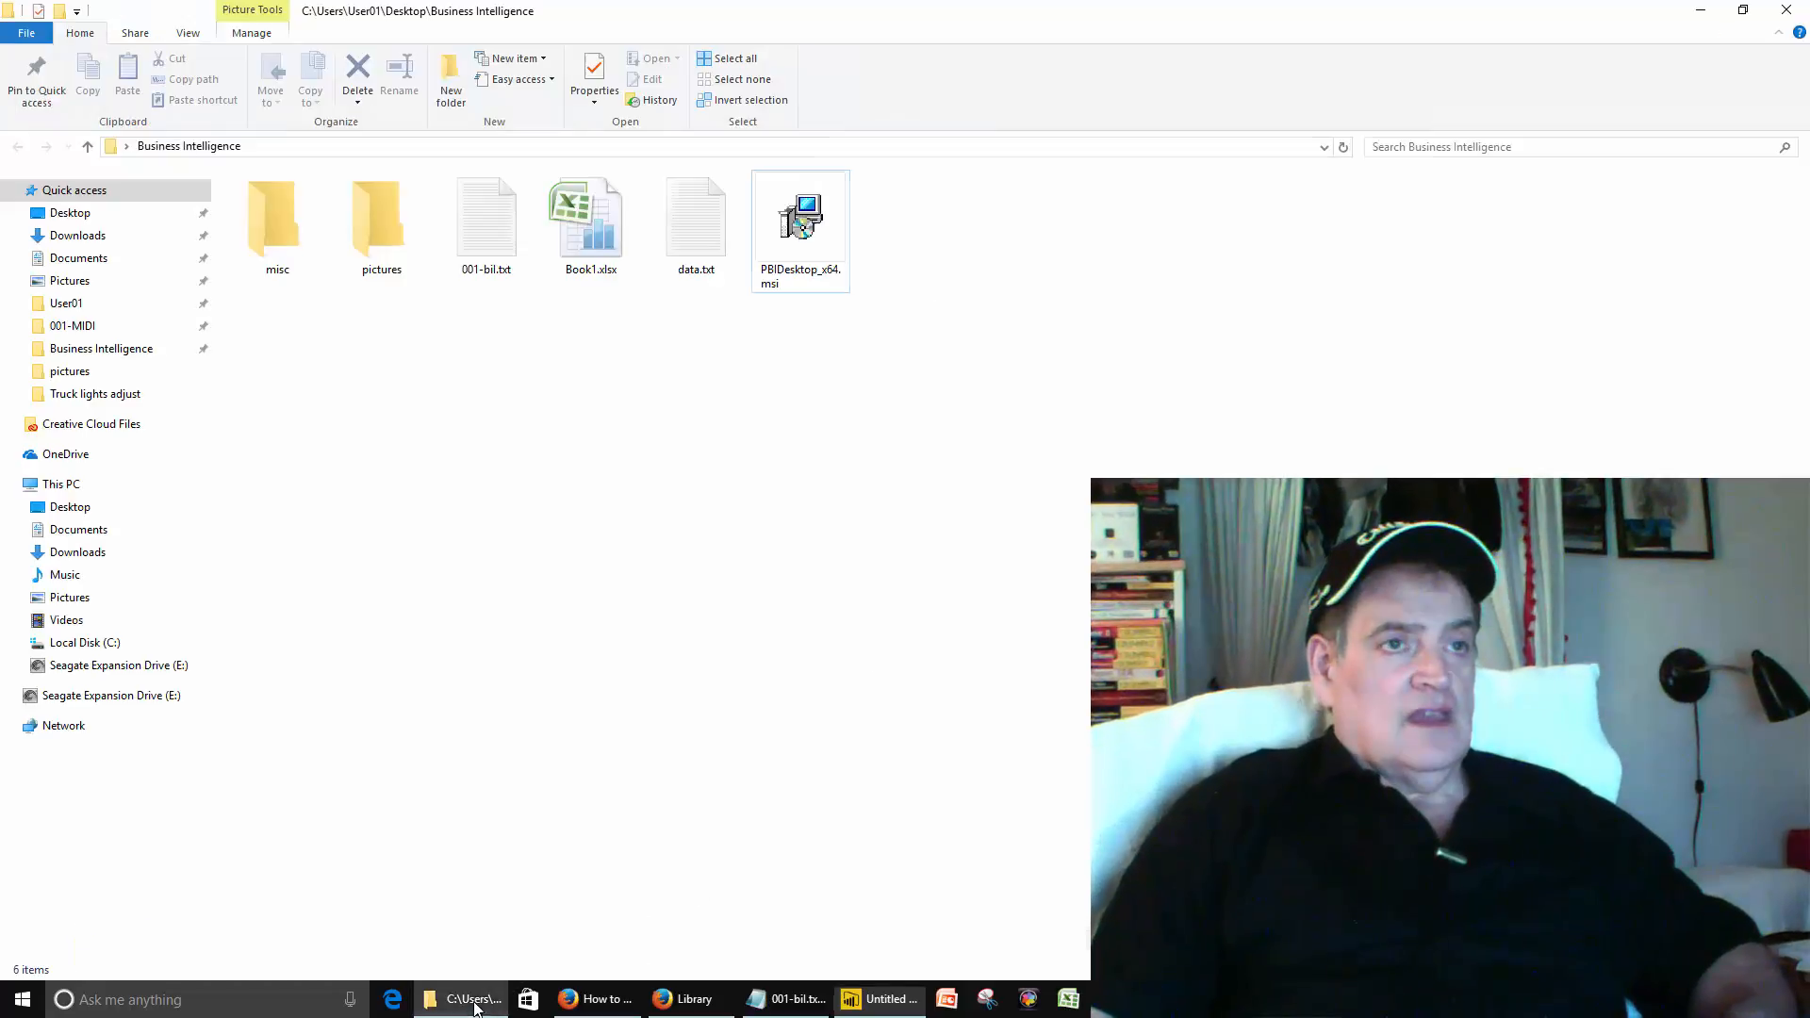
click(692, 250)
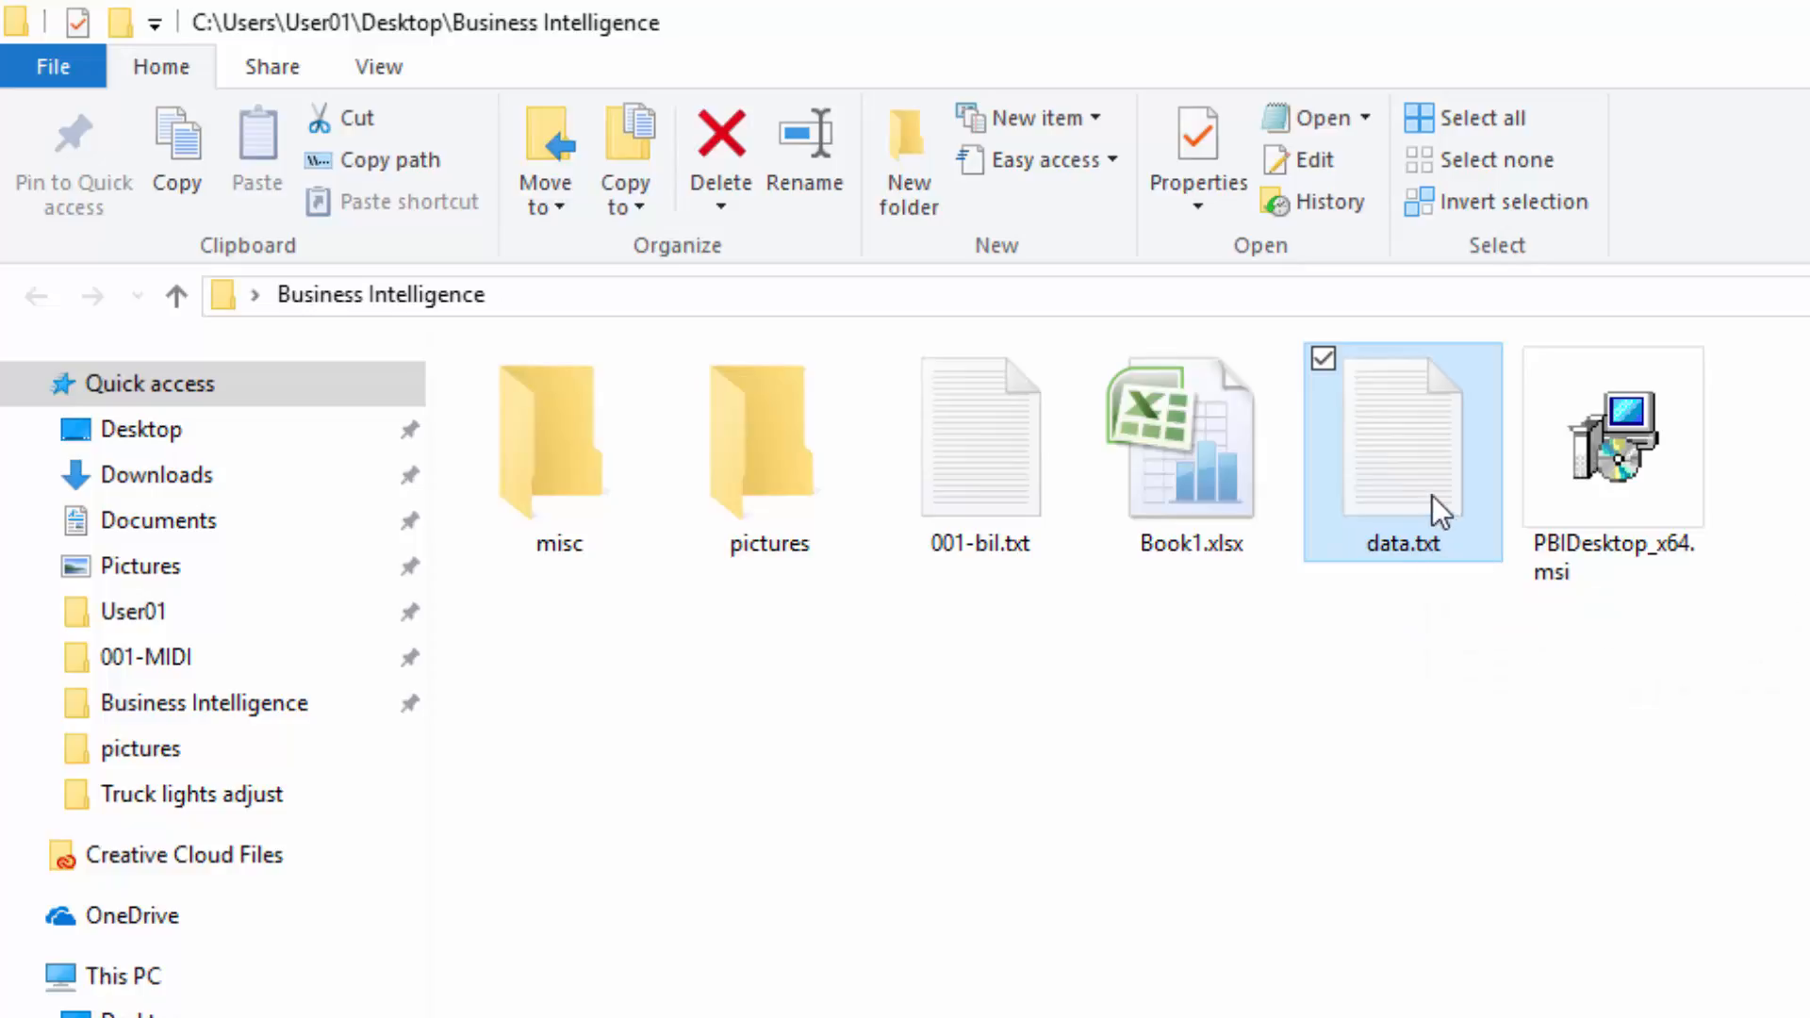
double_click(1405, 463)
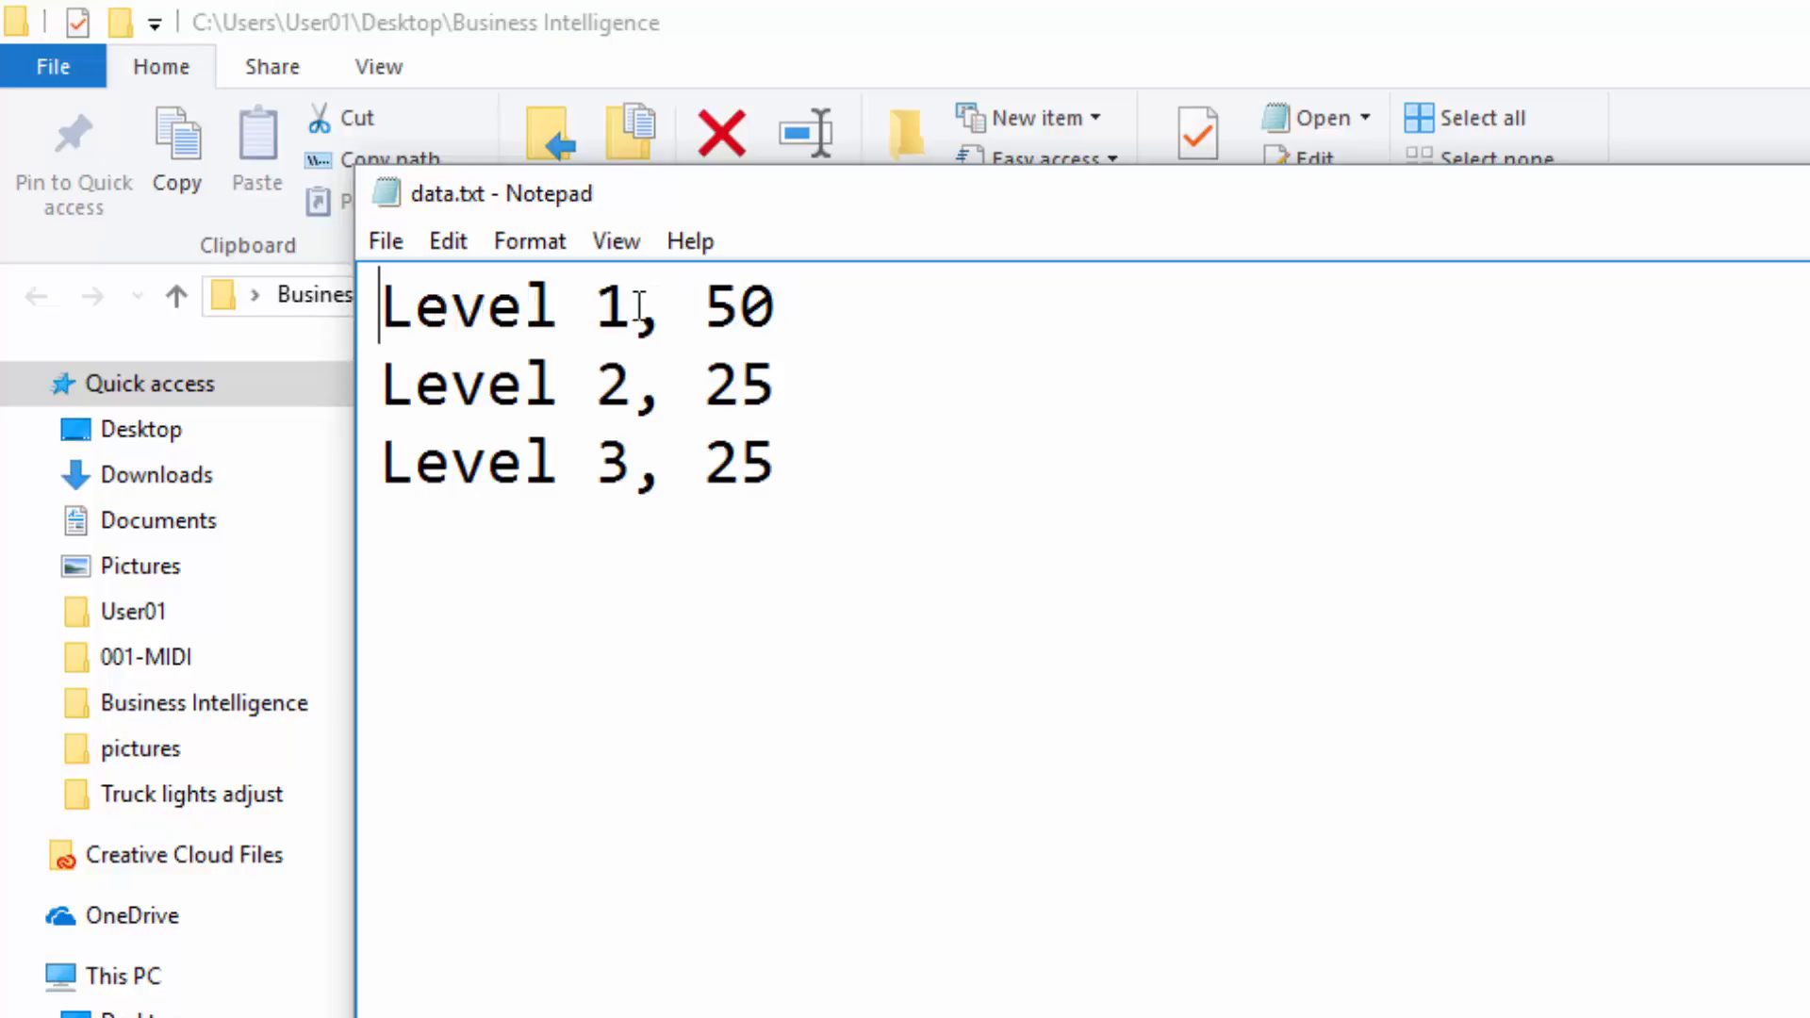
Examine the comma separators, level labels and values on each line of data.txt, and close the file
drag(639, 308, 667, 311)
drag(633, 400, 661, 397)
drag(636, 469, 665, 468)
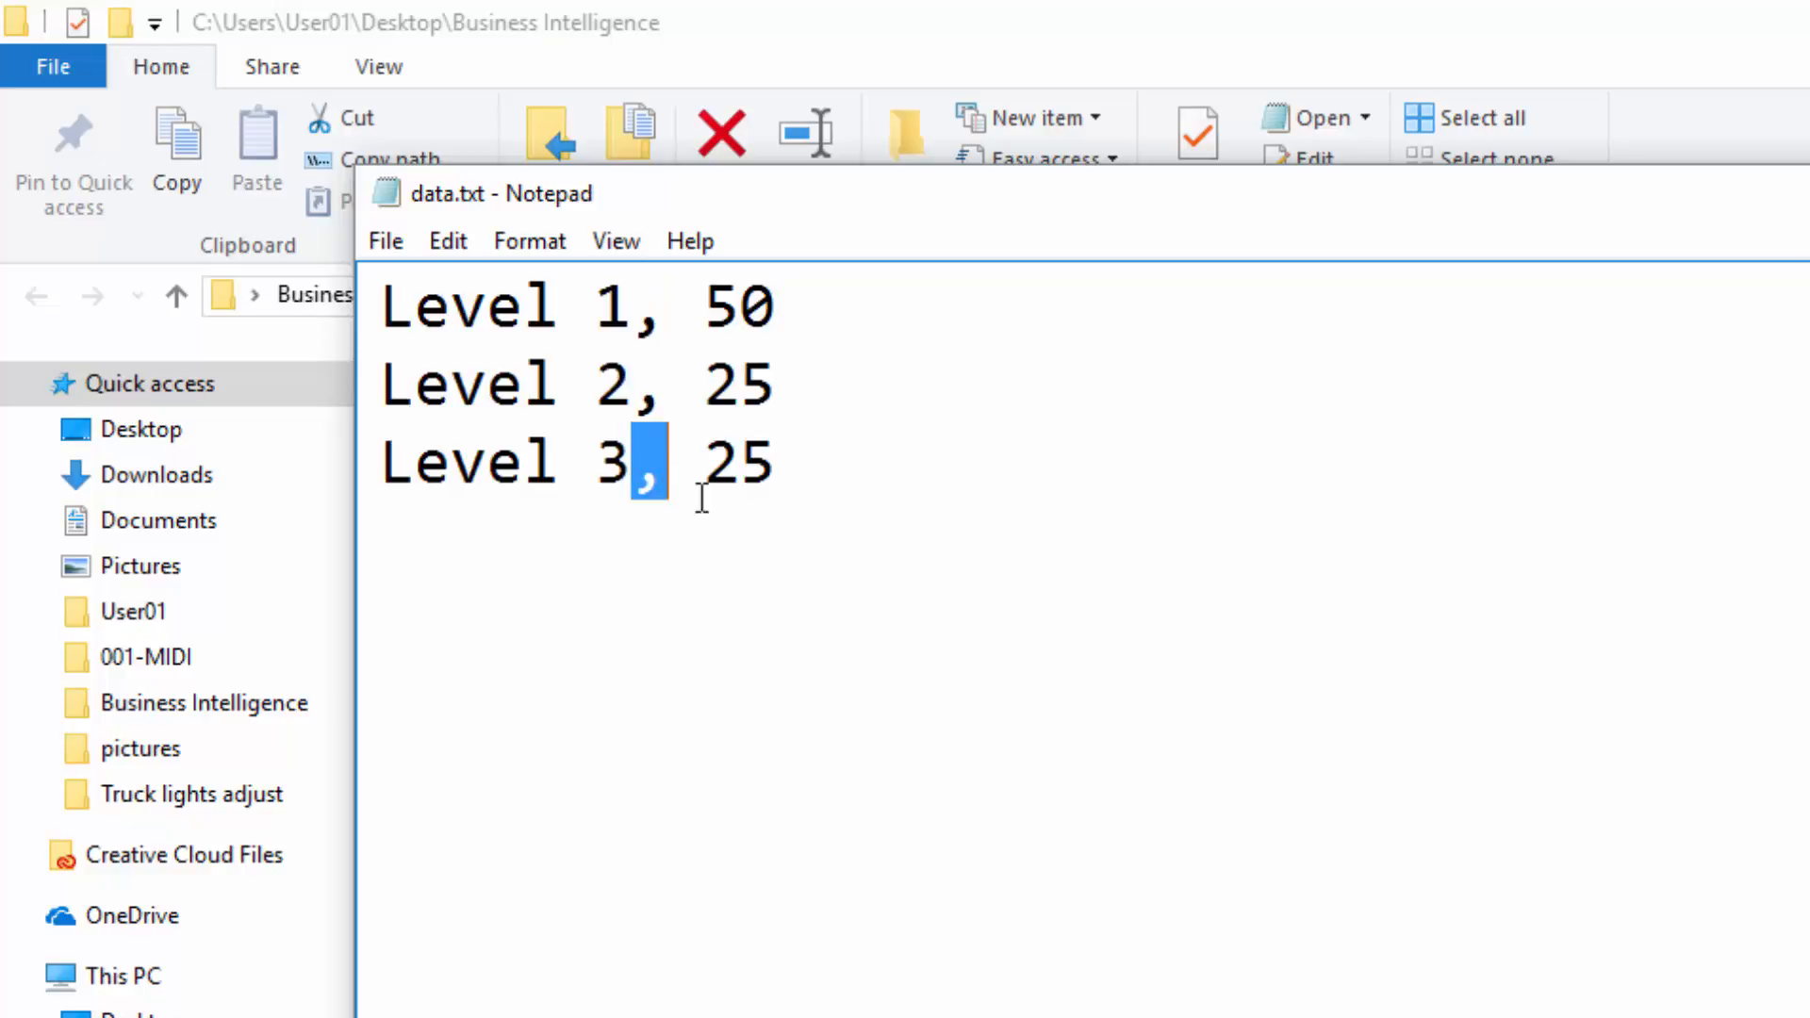
click(628, 387)
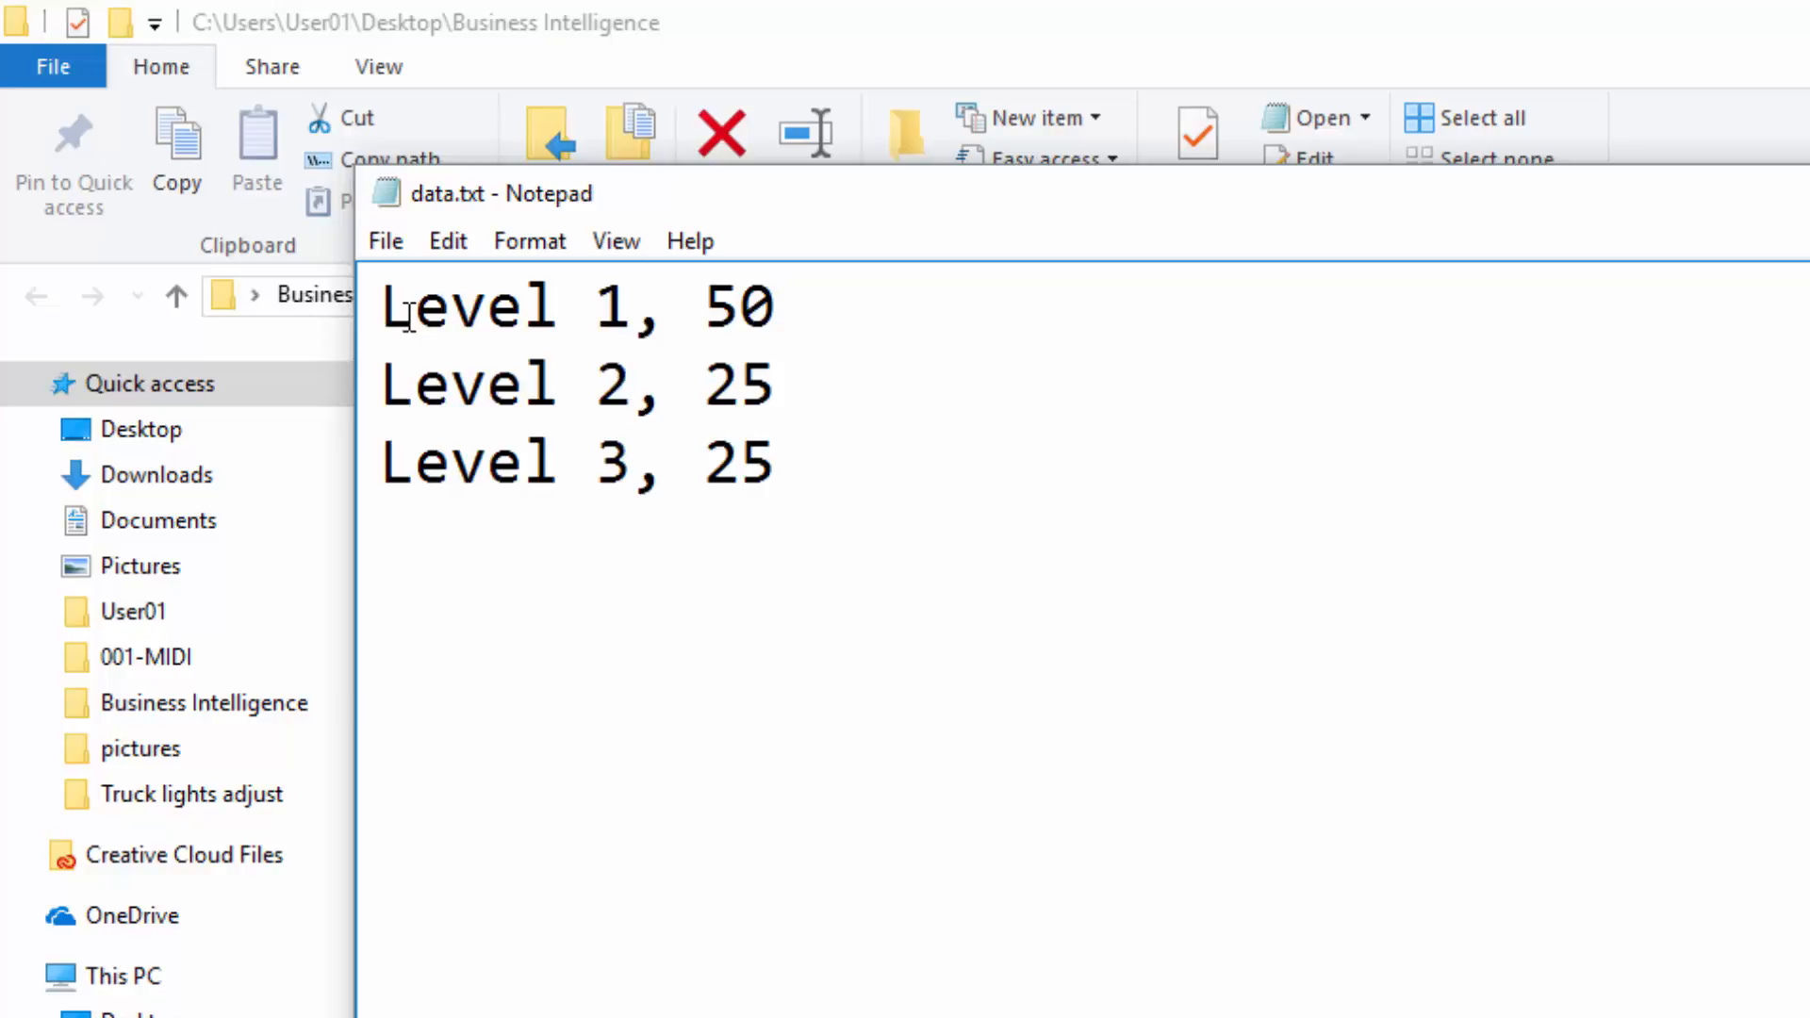
drag(378, 300, 633, 302)
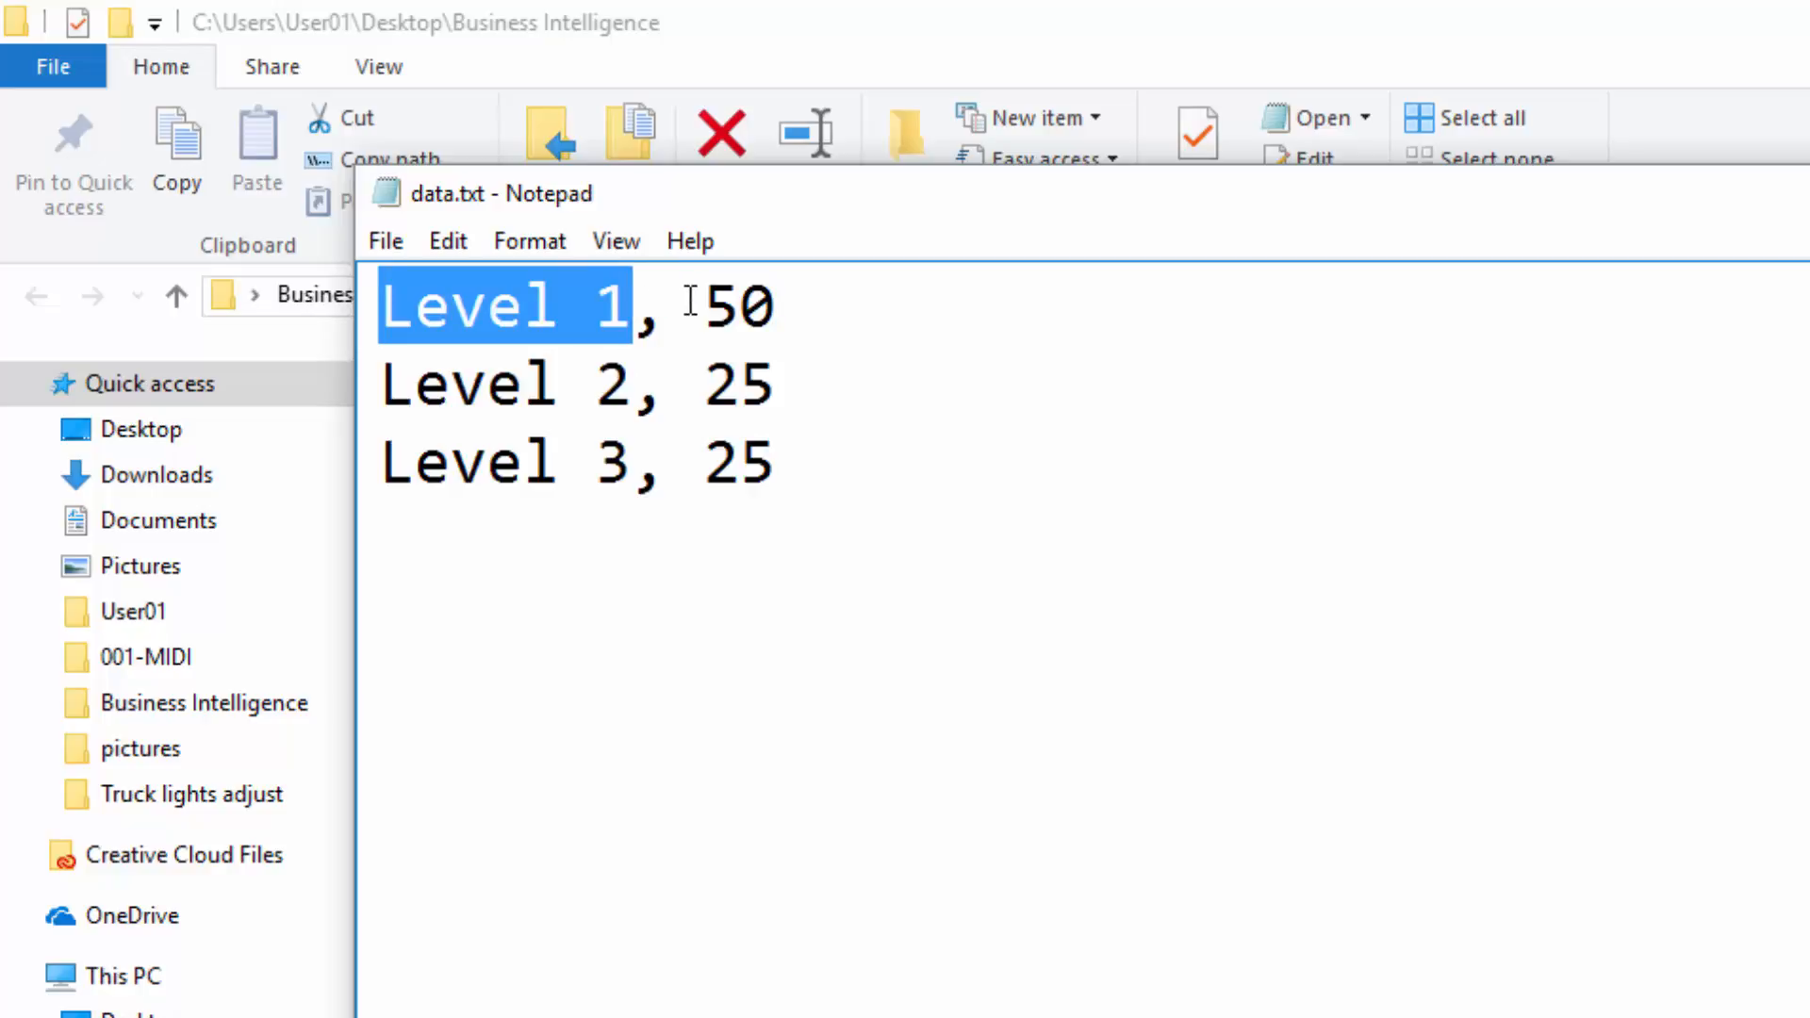
drag(703, 302, 769, 302)
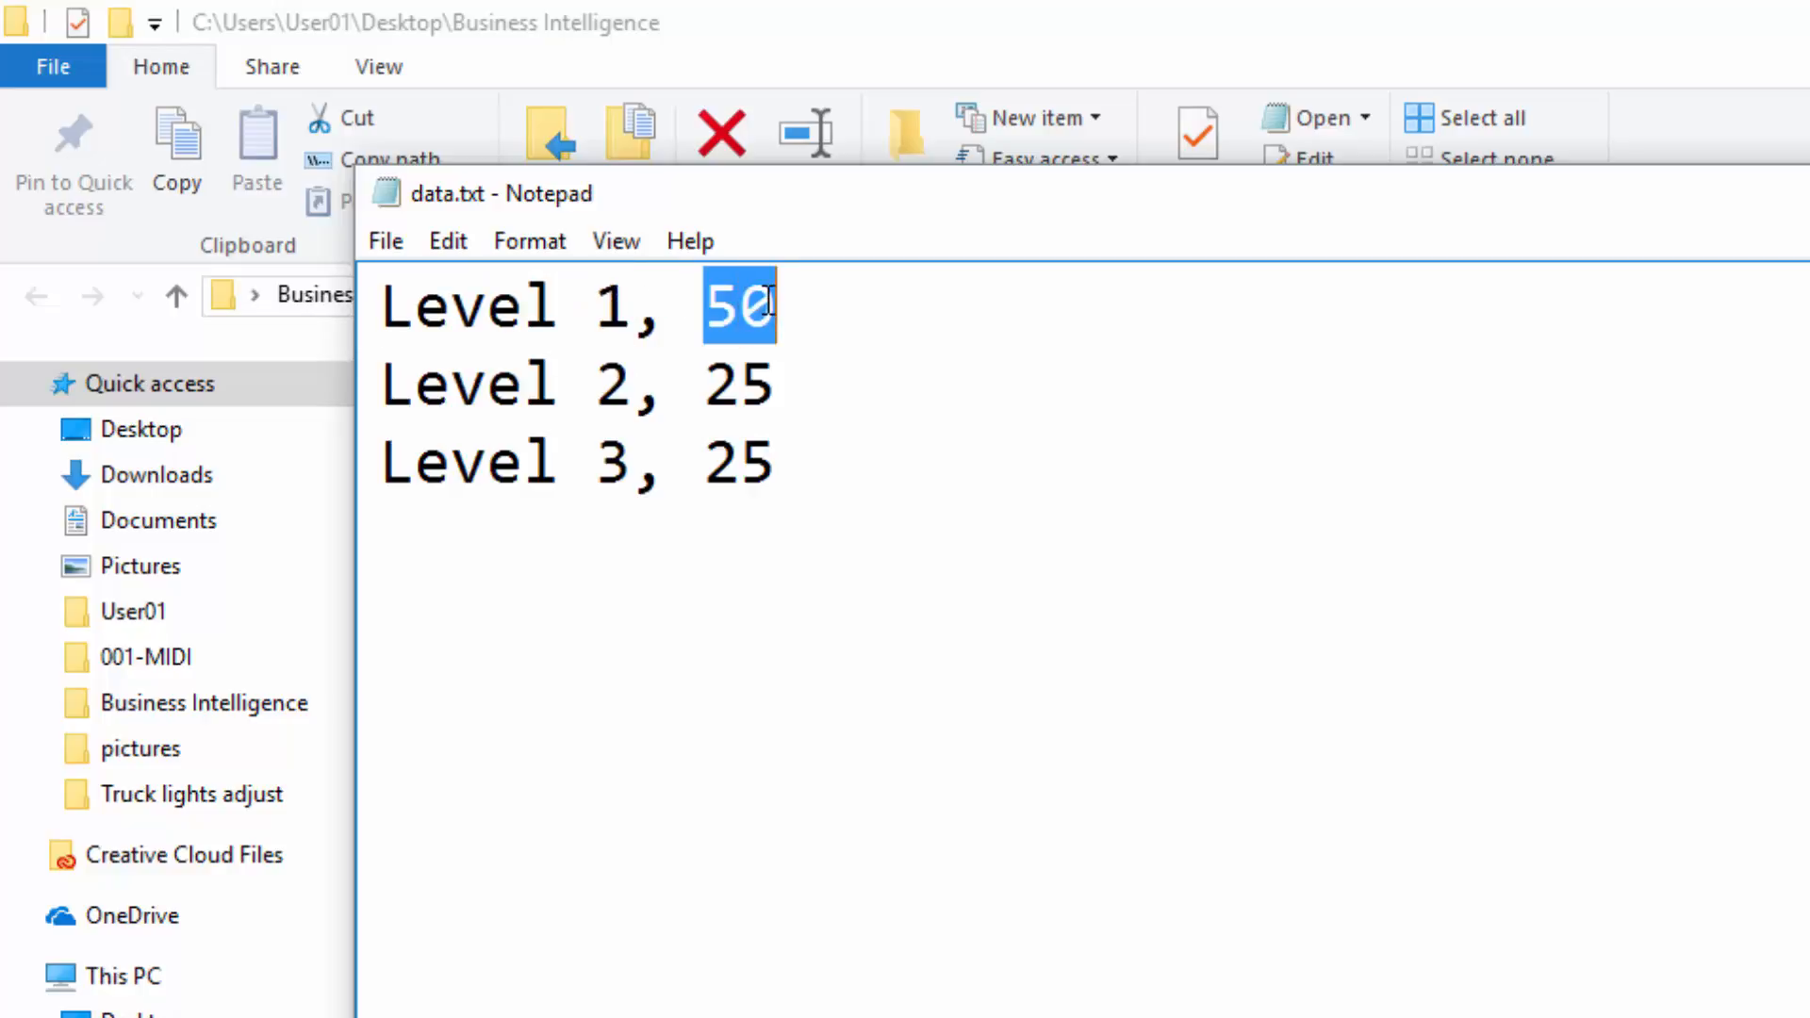
drag(382, 384, 779, 387)
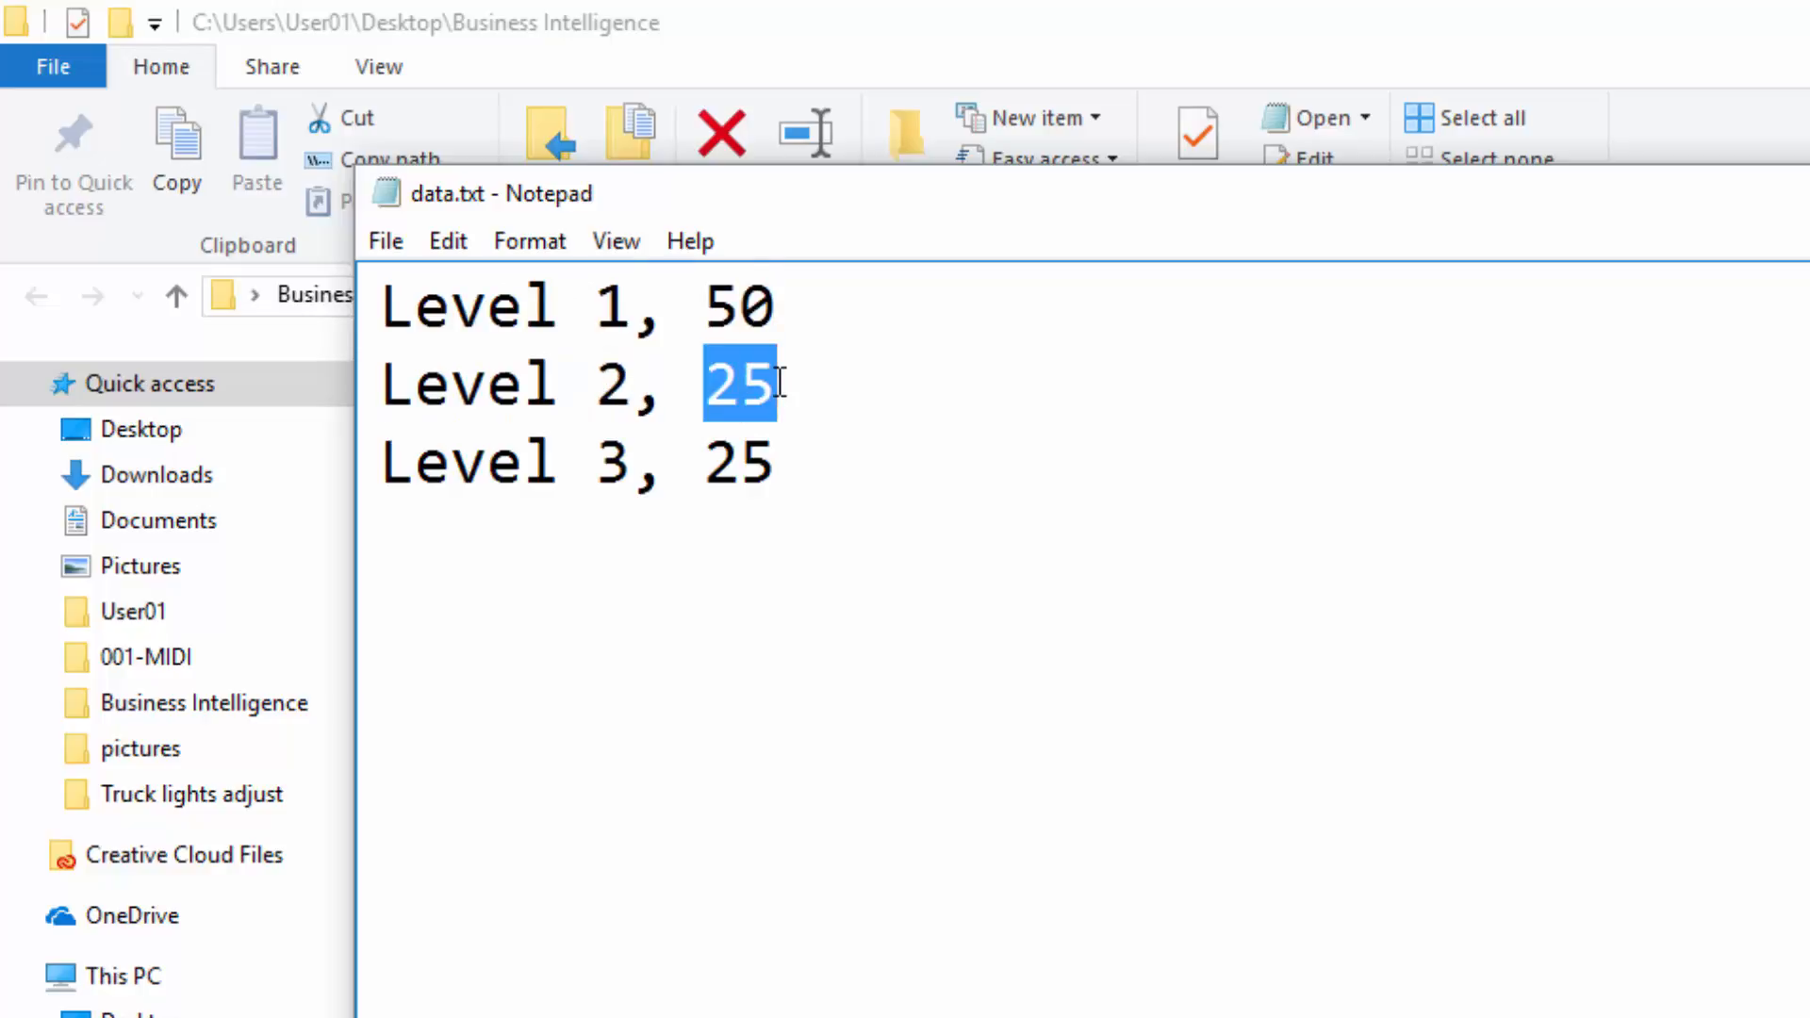
drag(382, 462, 769, 471)
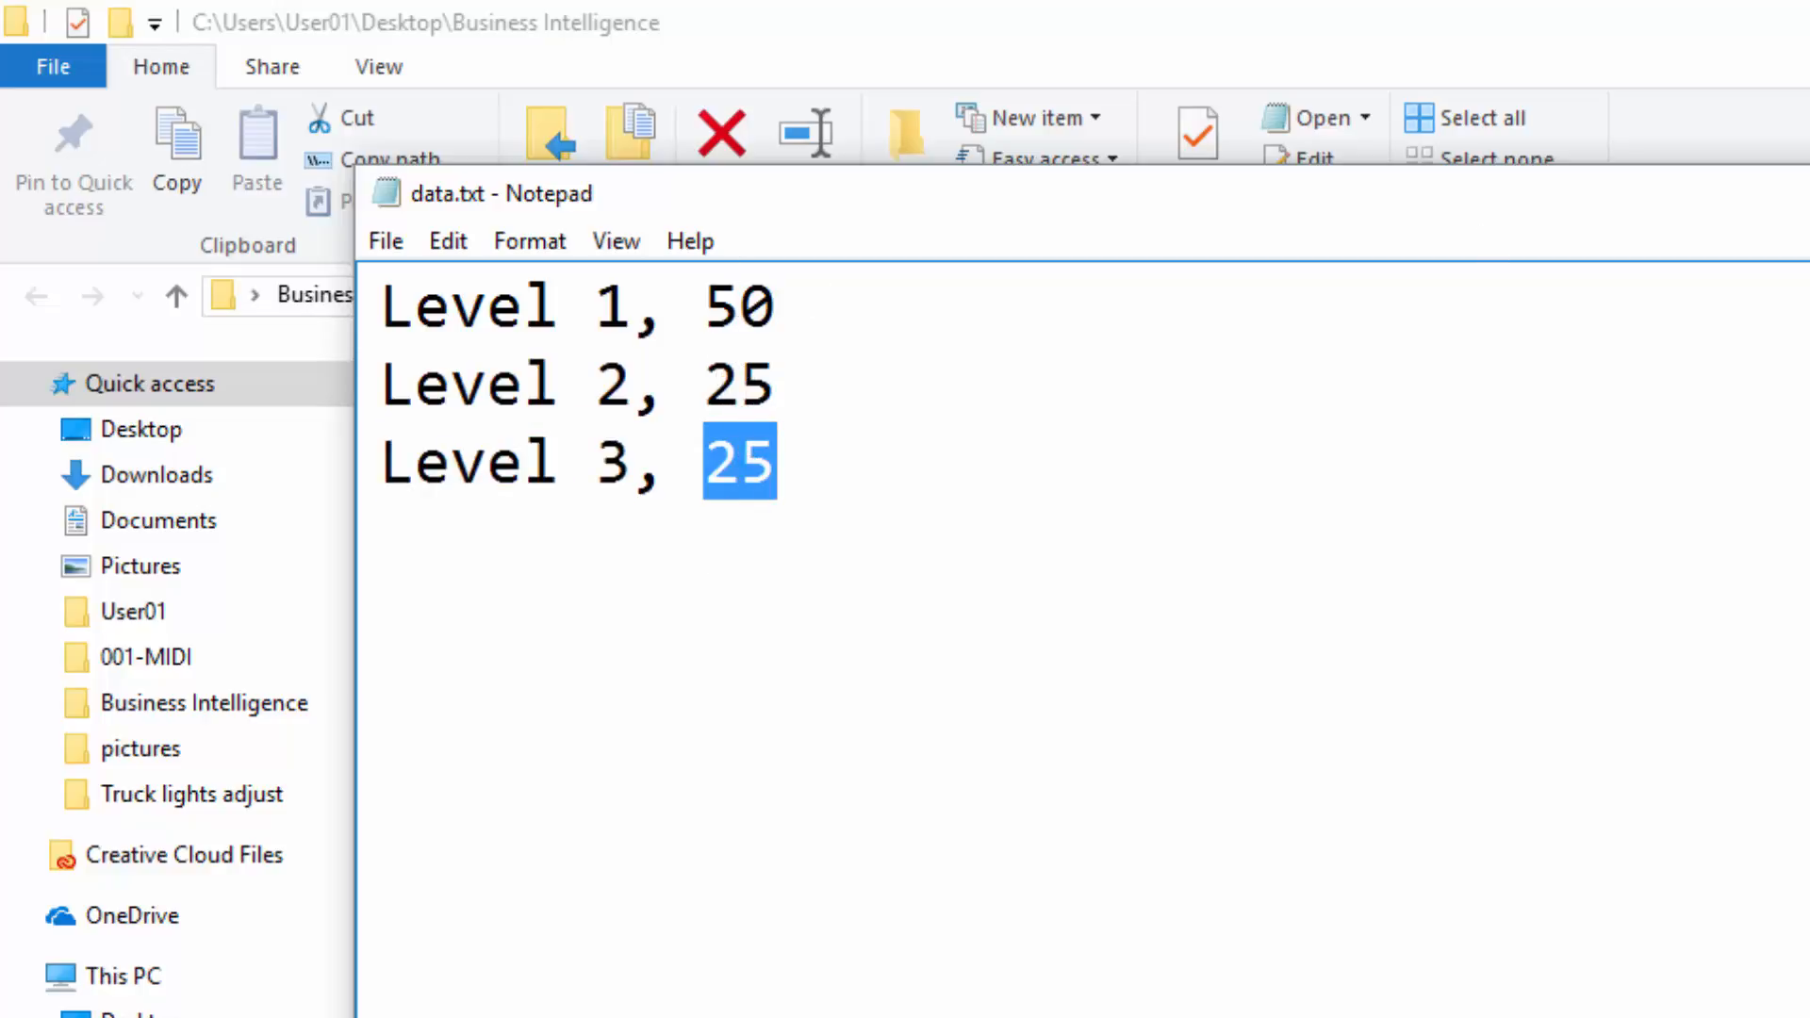
key(alt+F4)
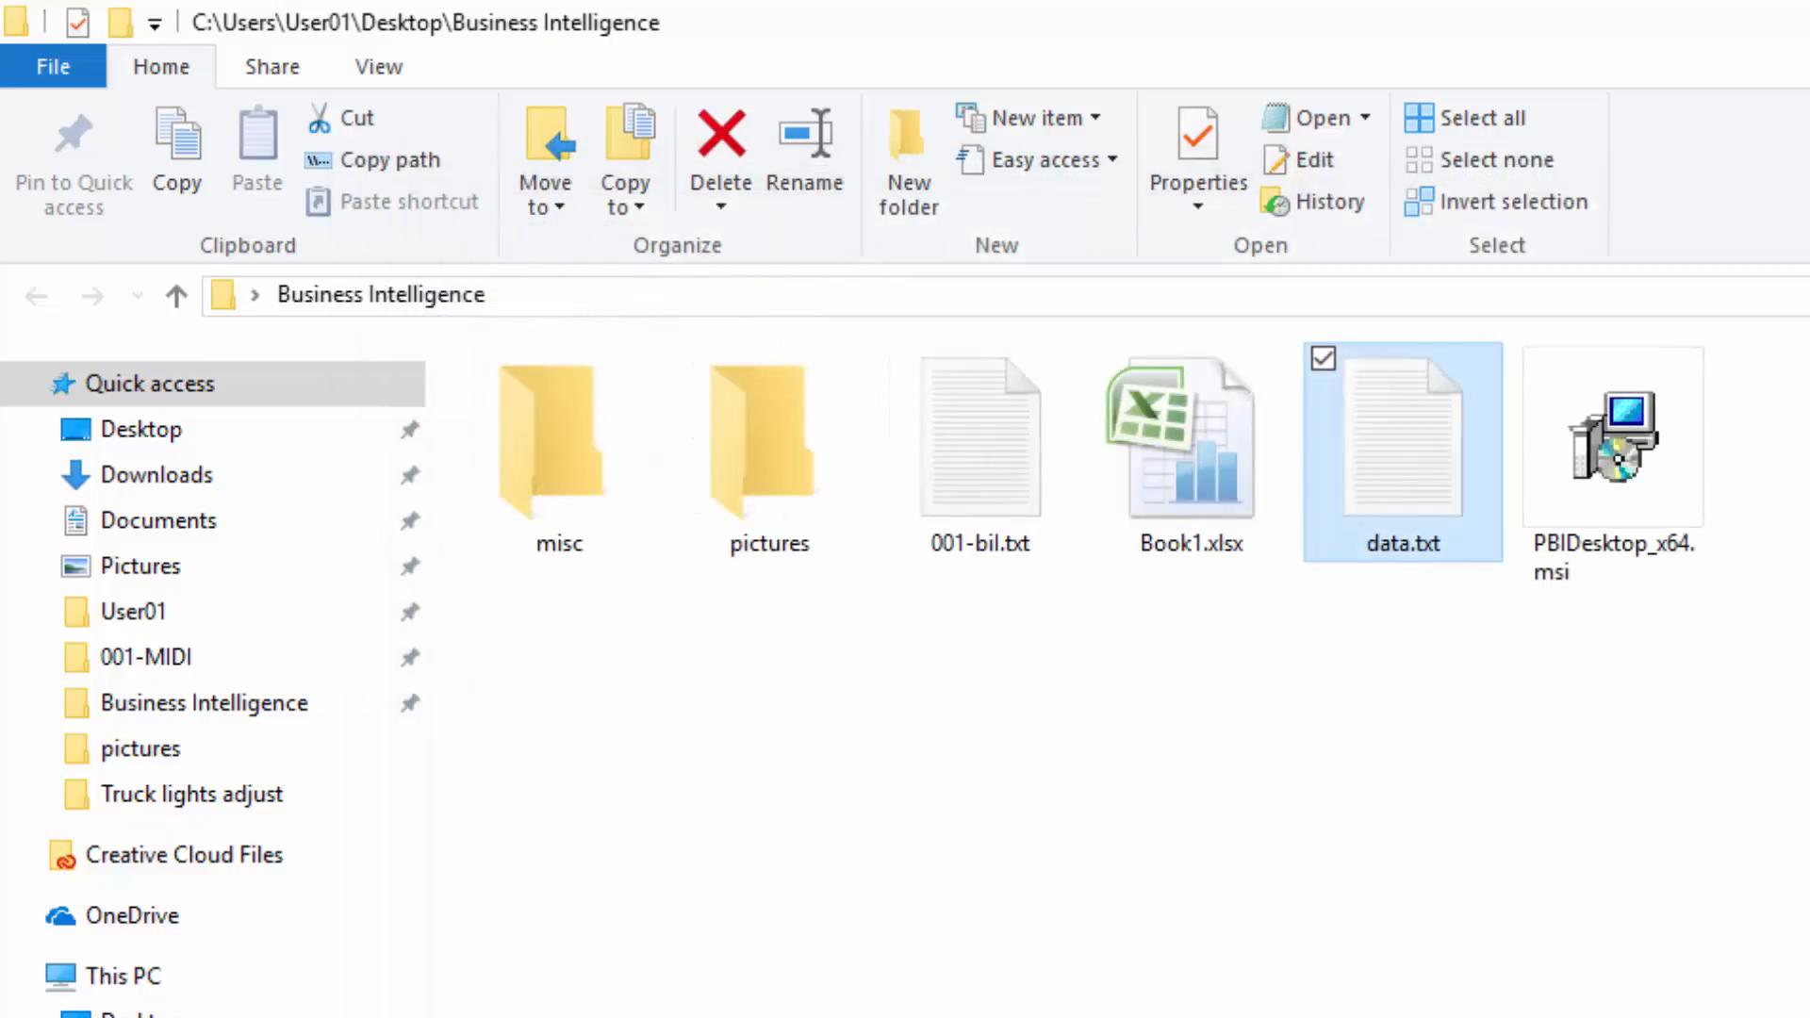
Rename data.txt to data.csv and accept the change of file extension
click(1434, 554)
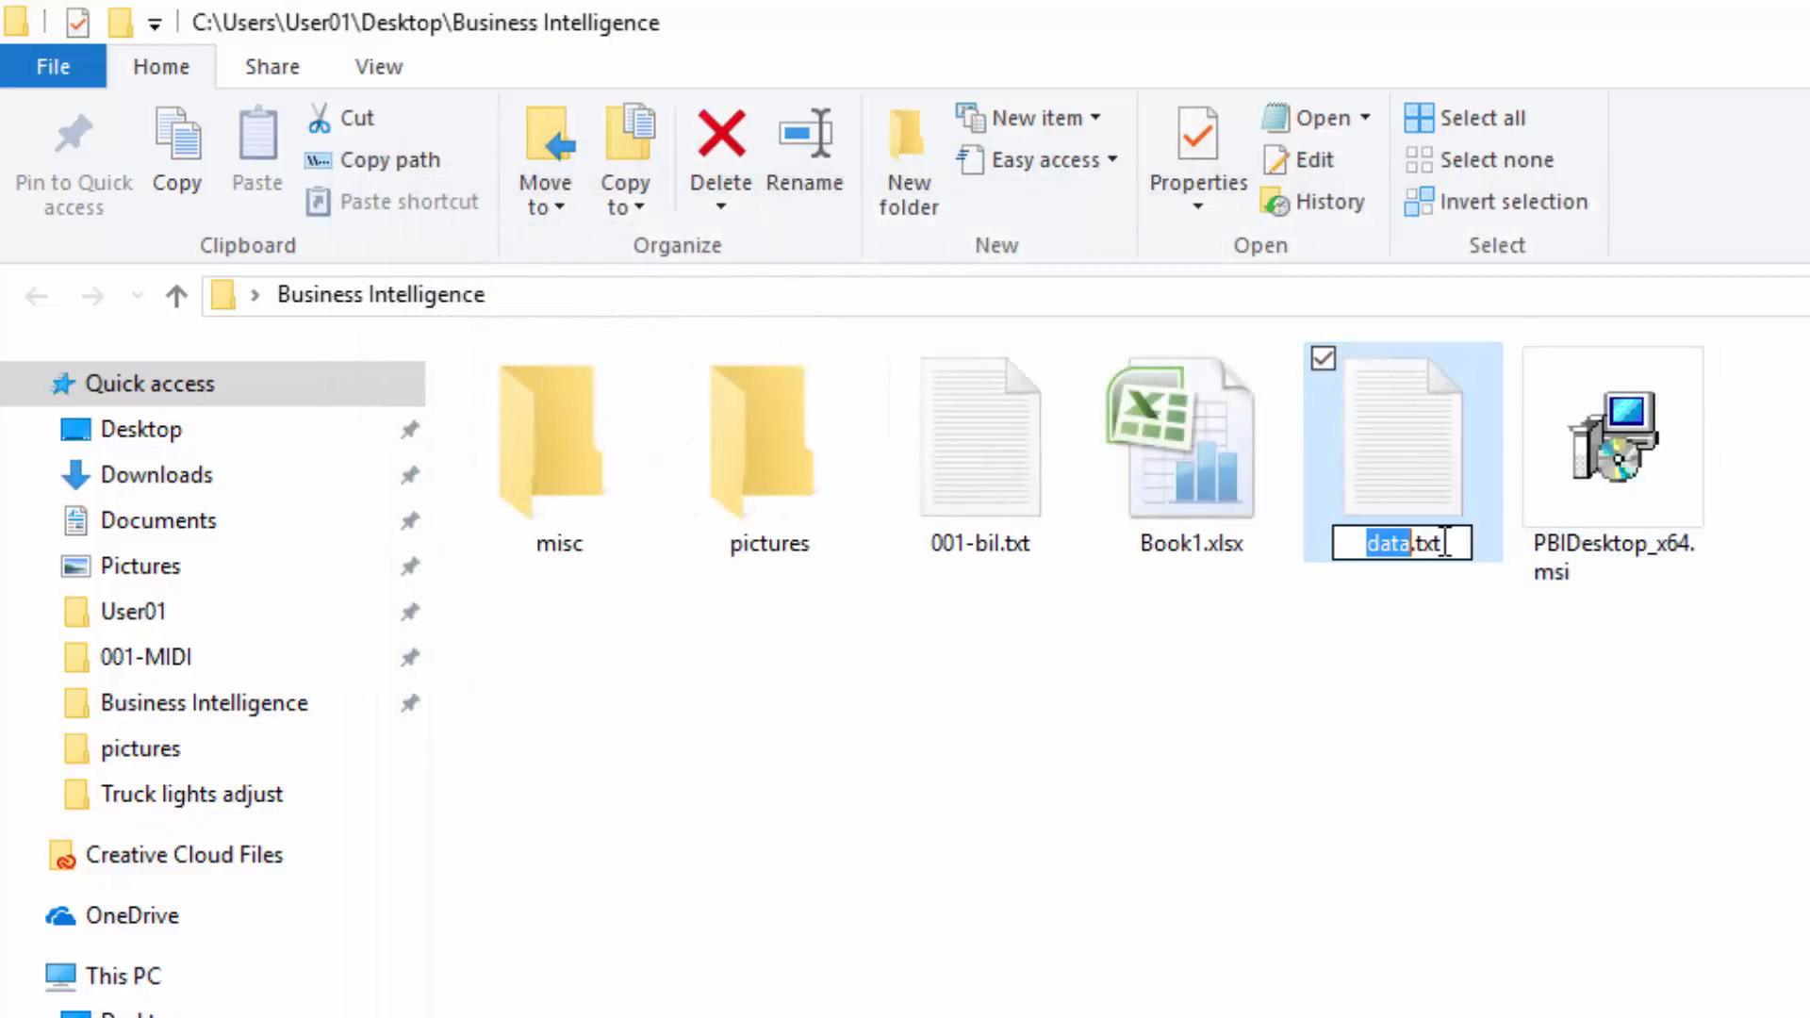
key(End)
key(BackSpace)
key(BackSpace)
key(BackSpace)
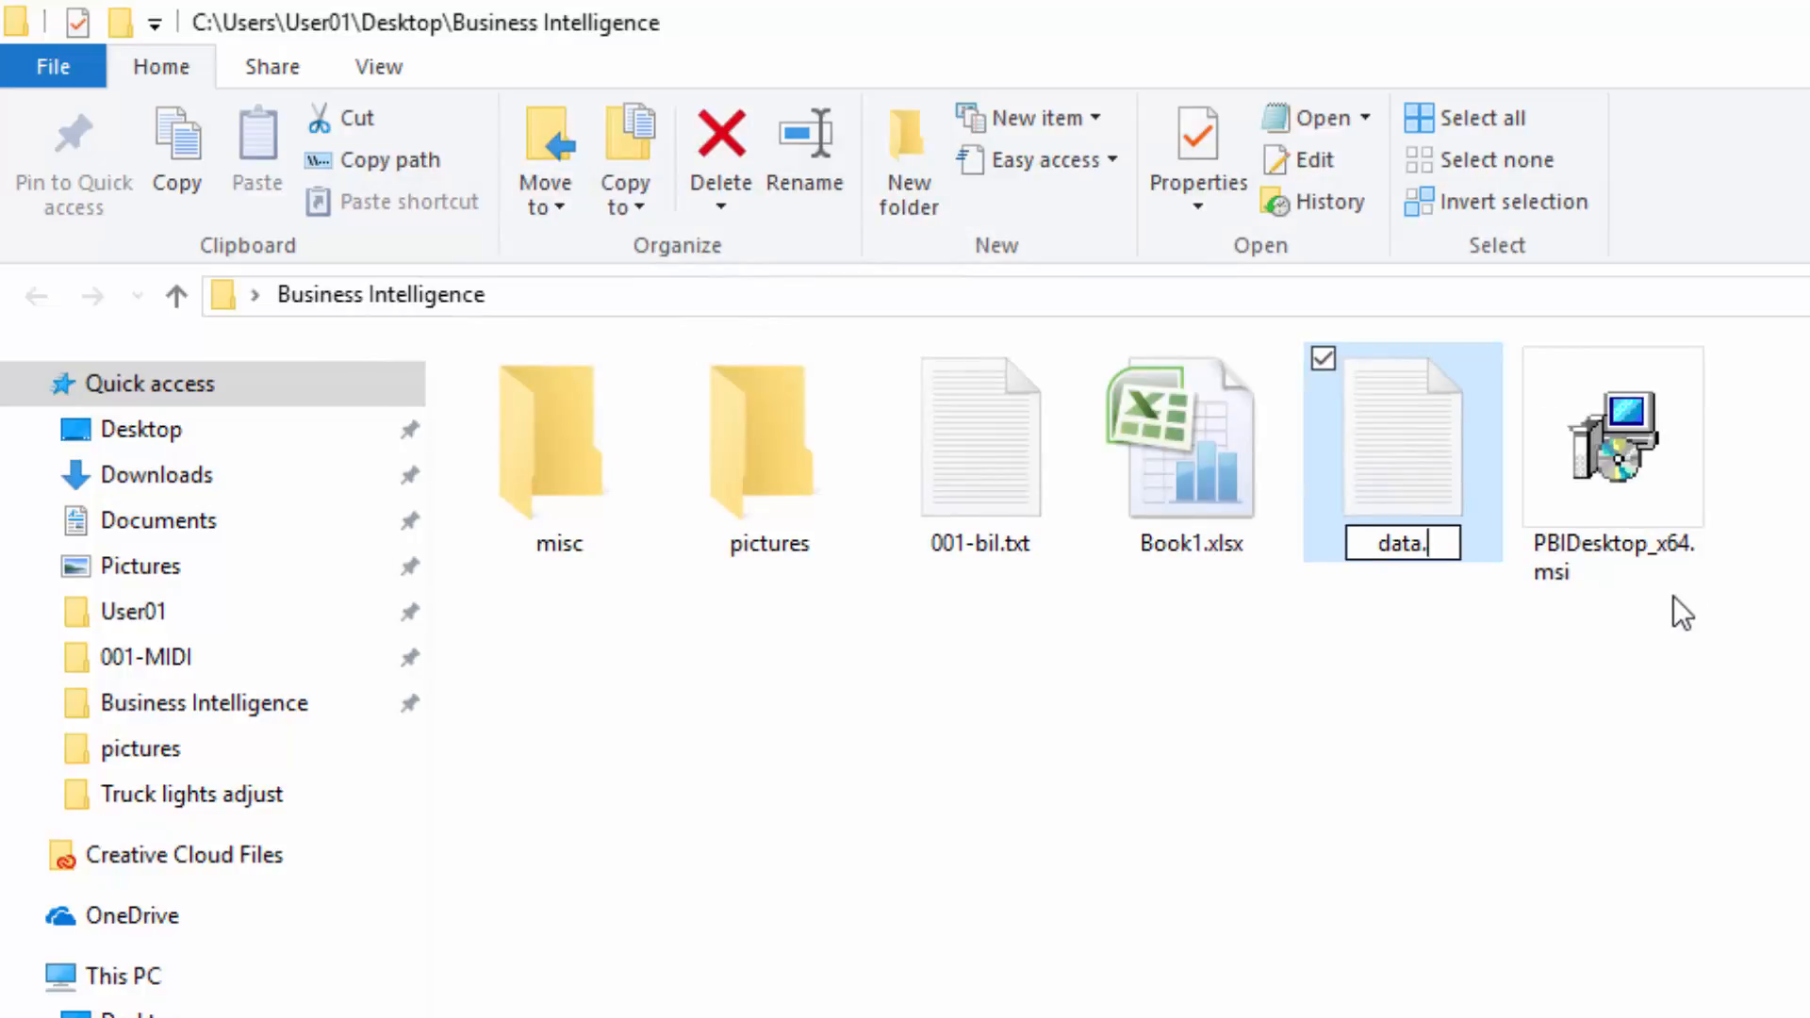
text(cs)
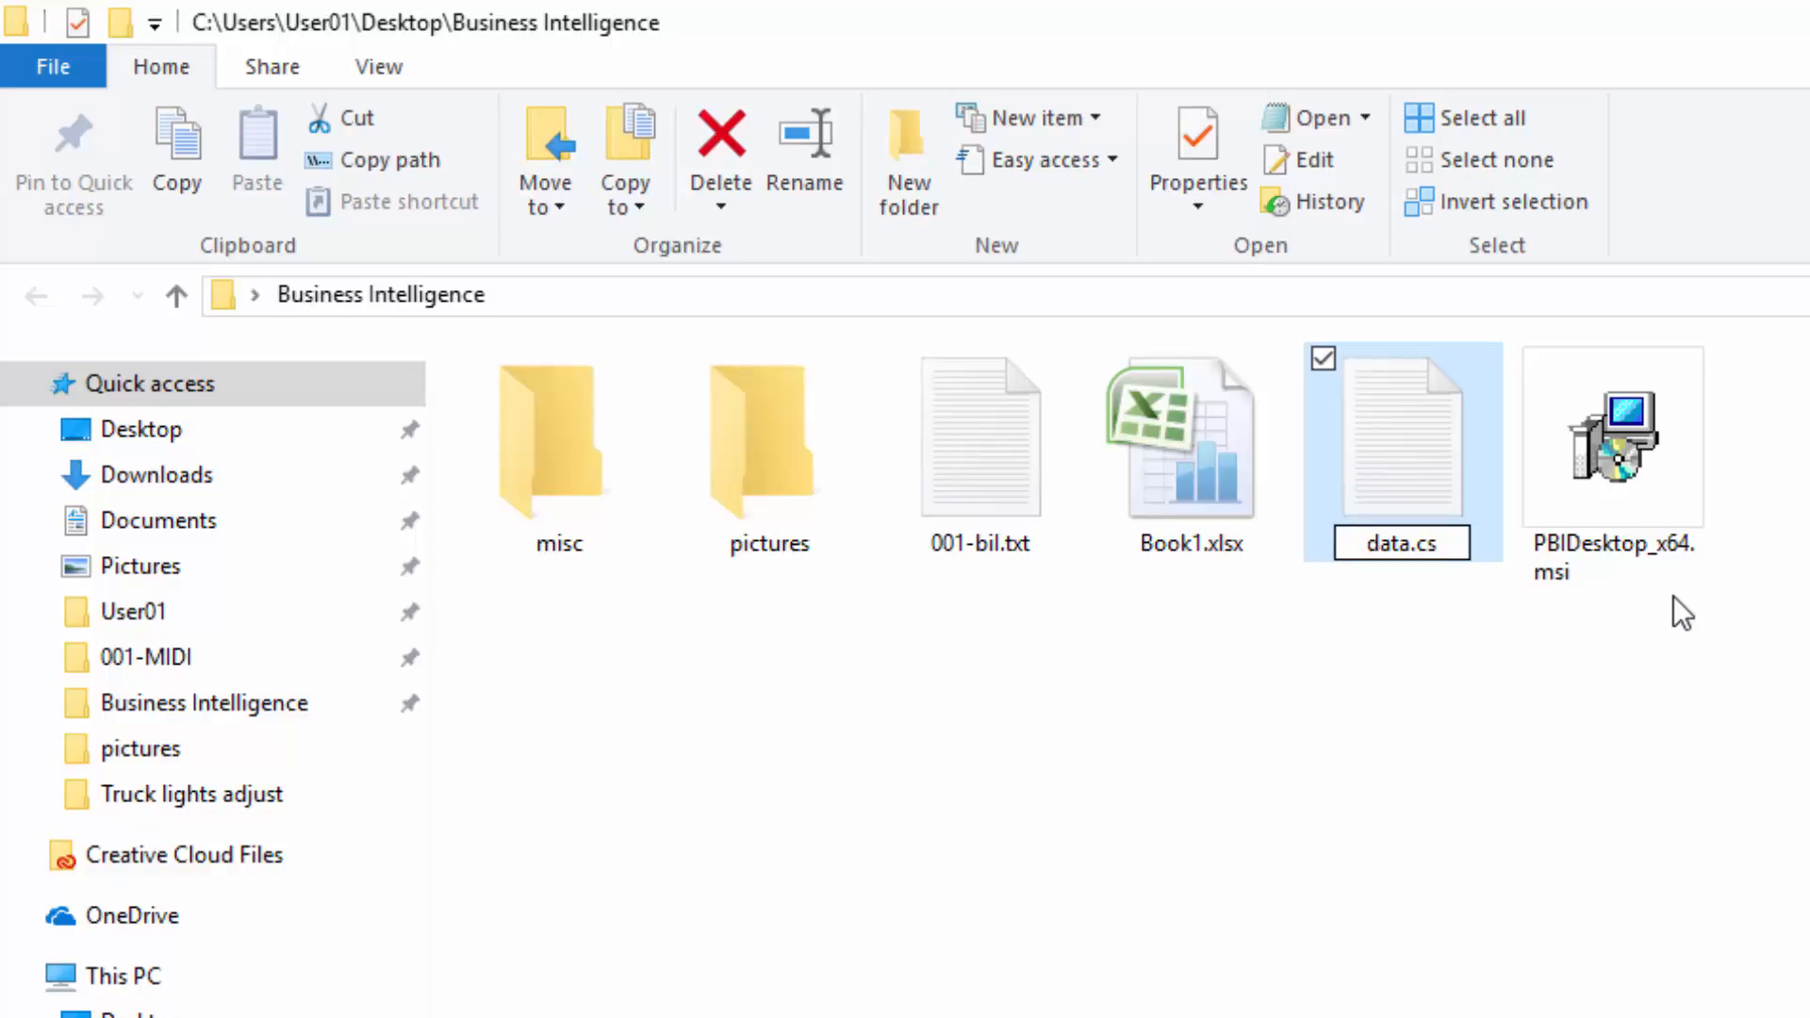
text(v)
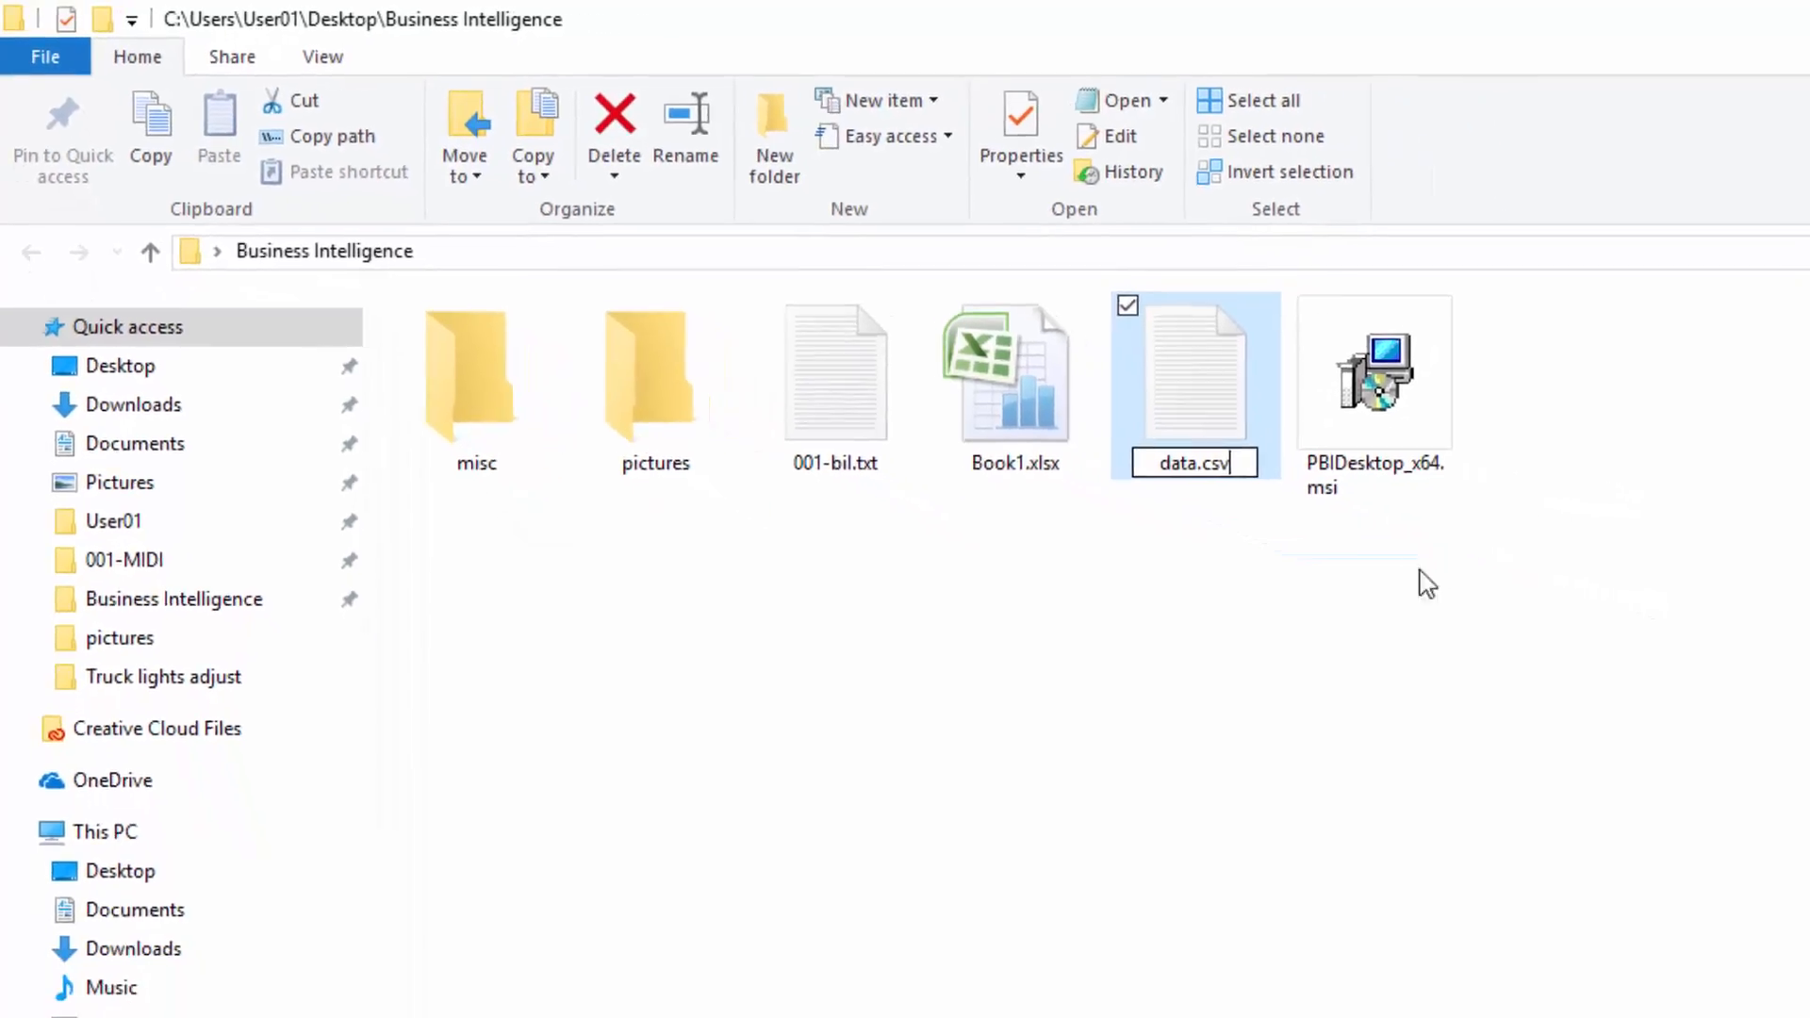
key(Return)
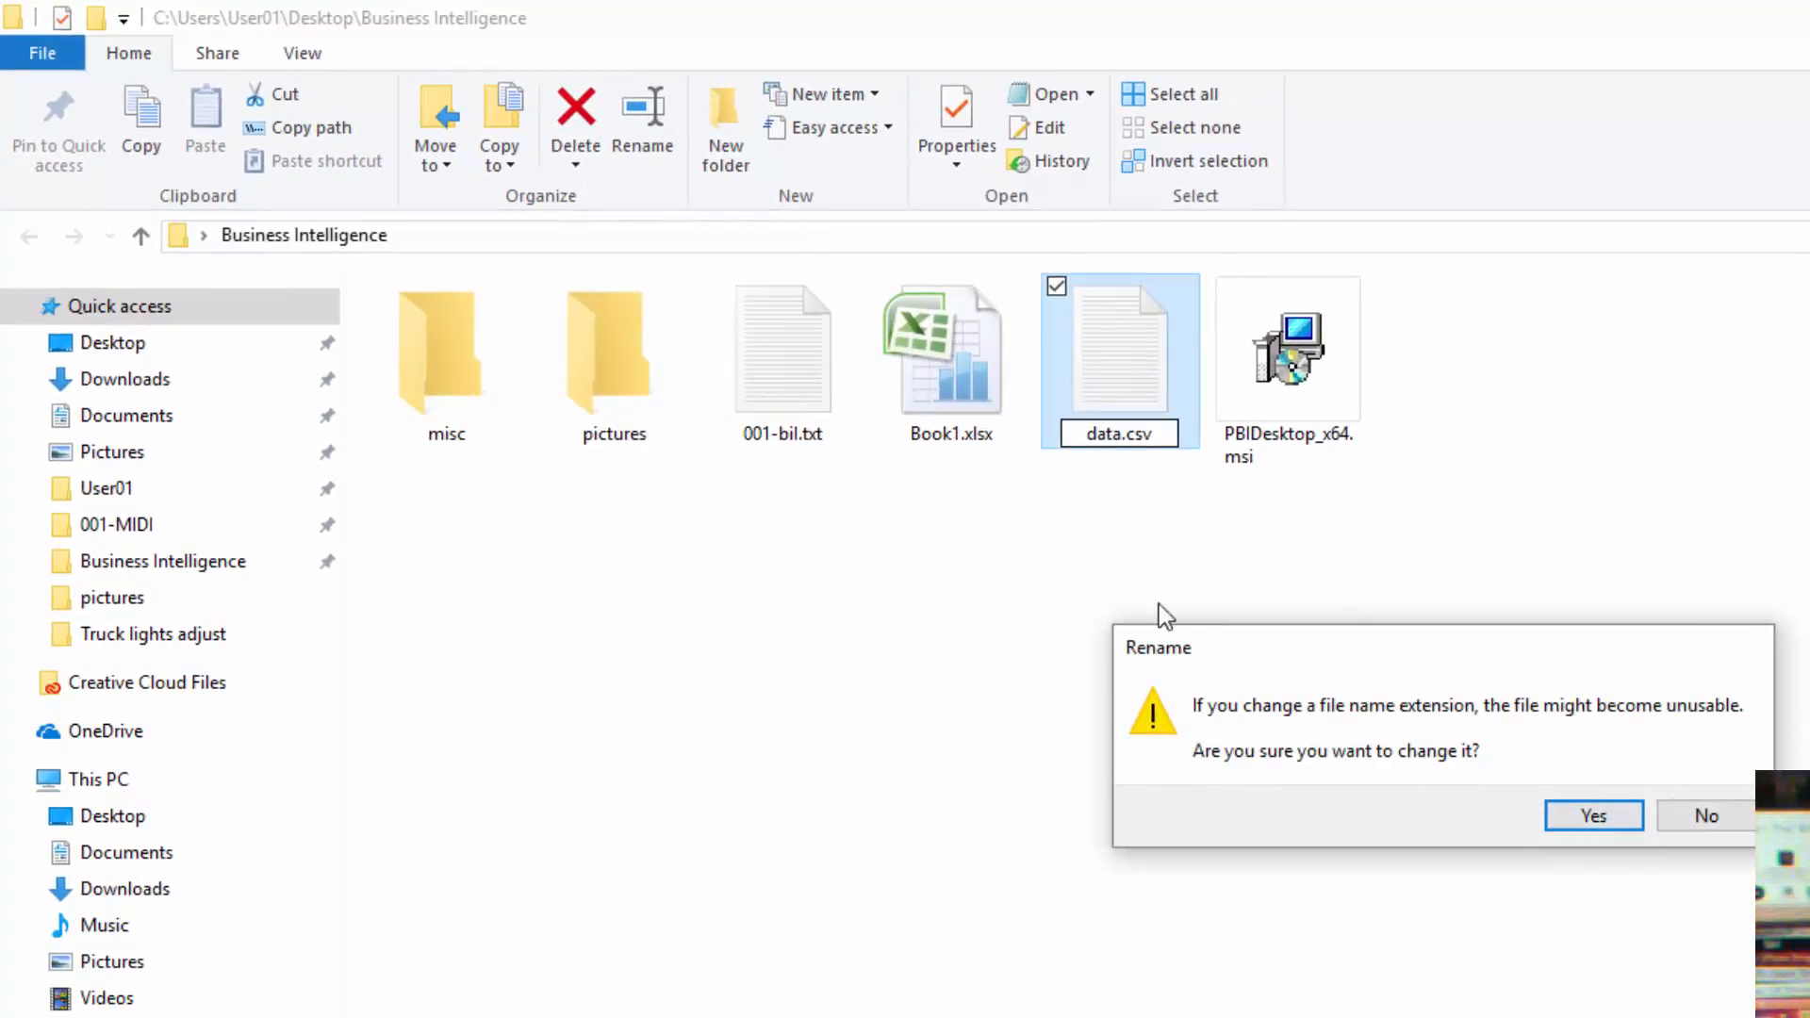
click(1601, 816)
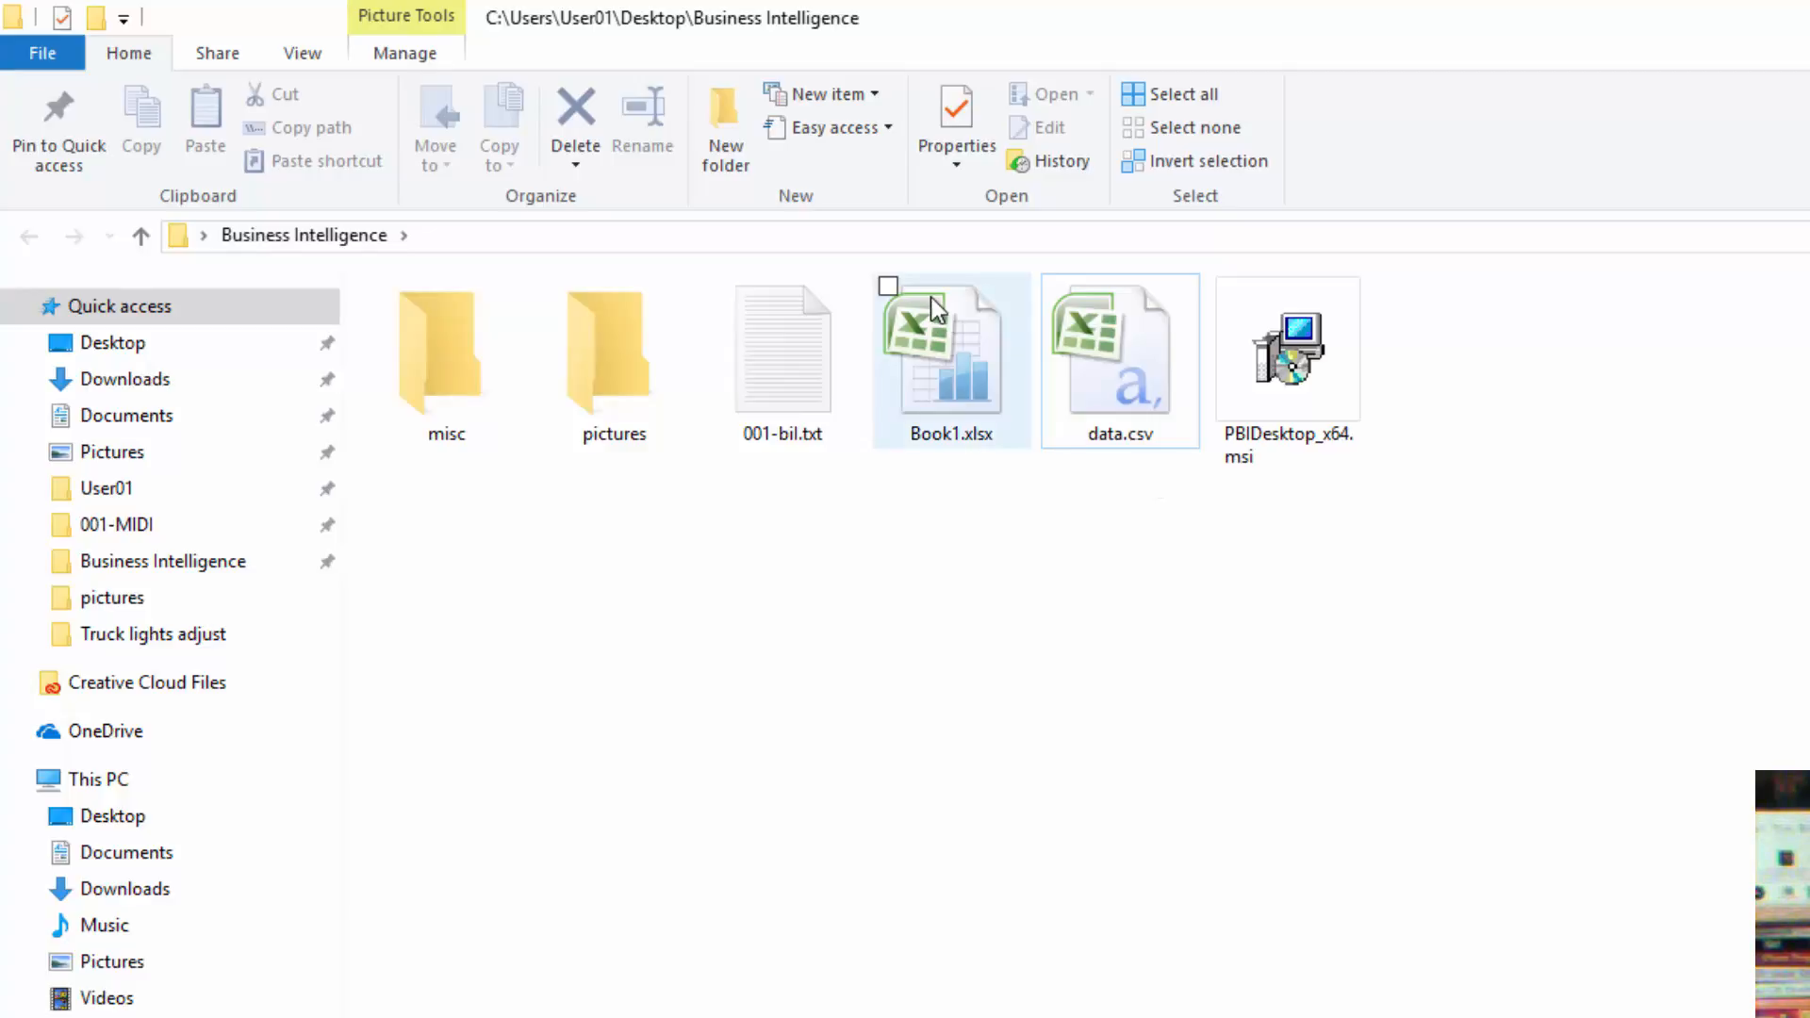
Check the advanced view settings in Folder Options for hiding extensions of known file types, and close the dialog
click(303, 55)
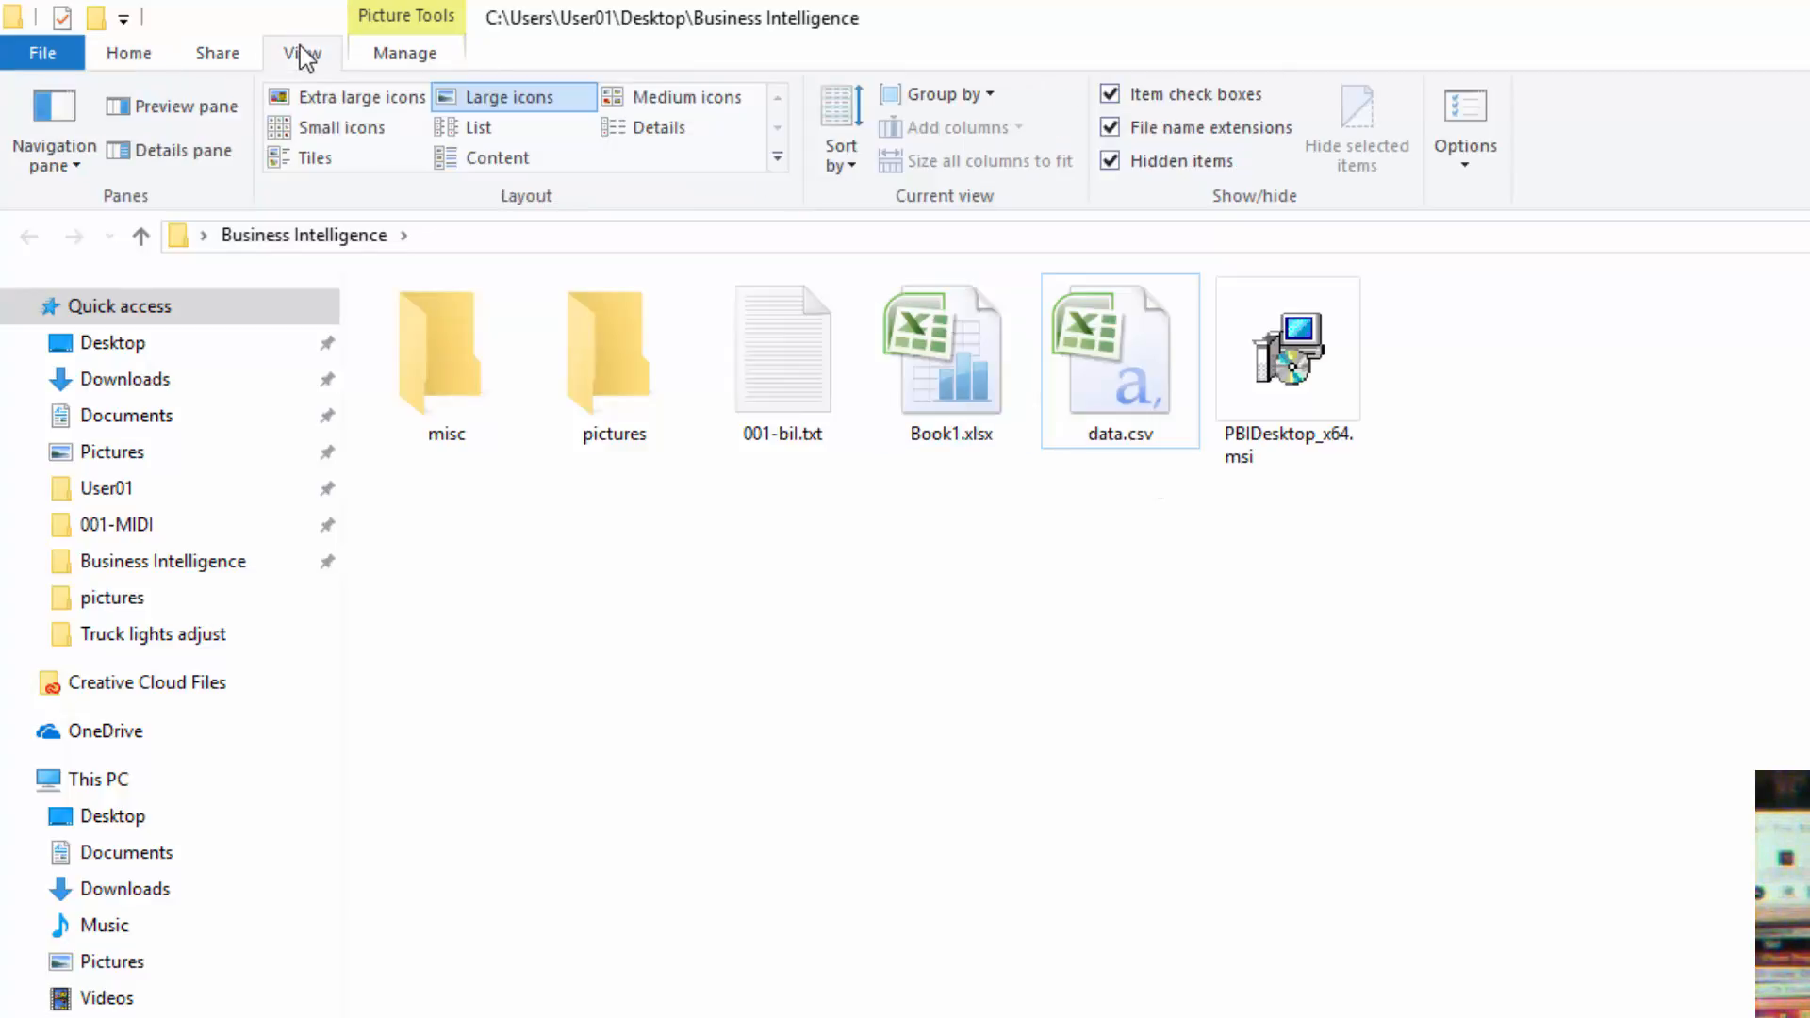
click(1467, 166)
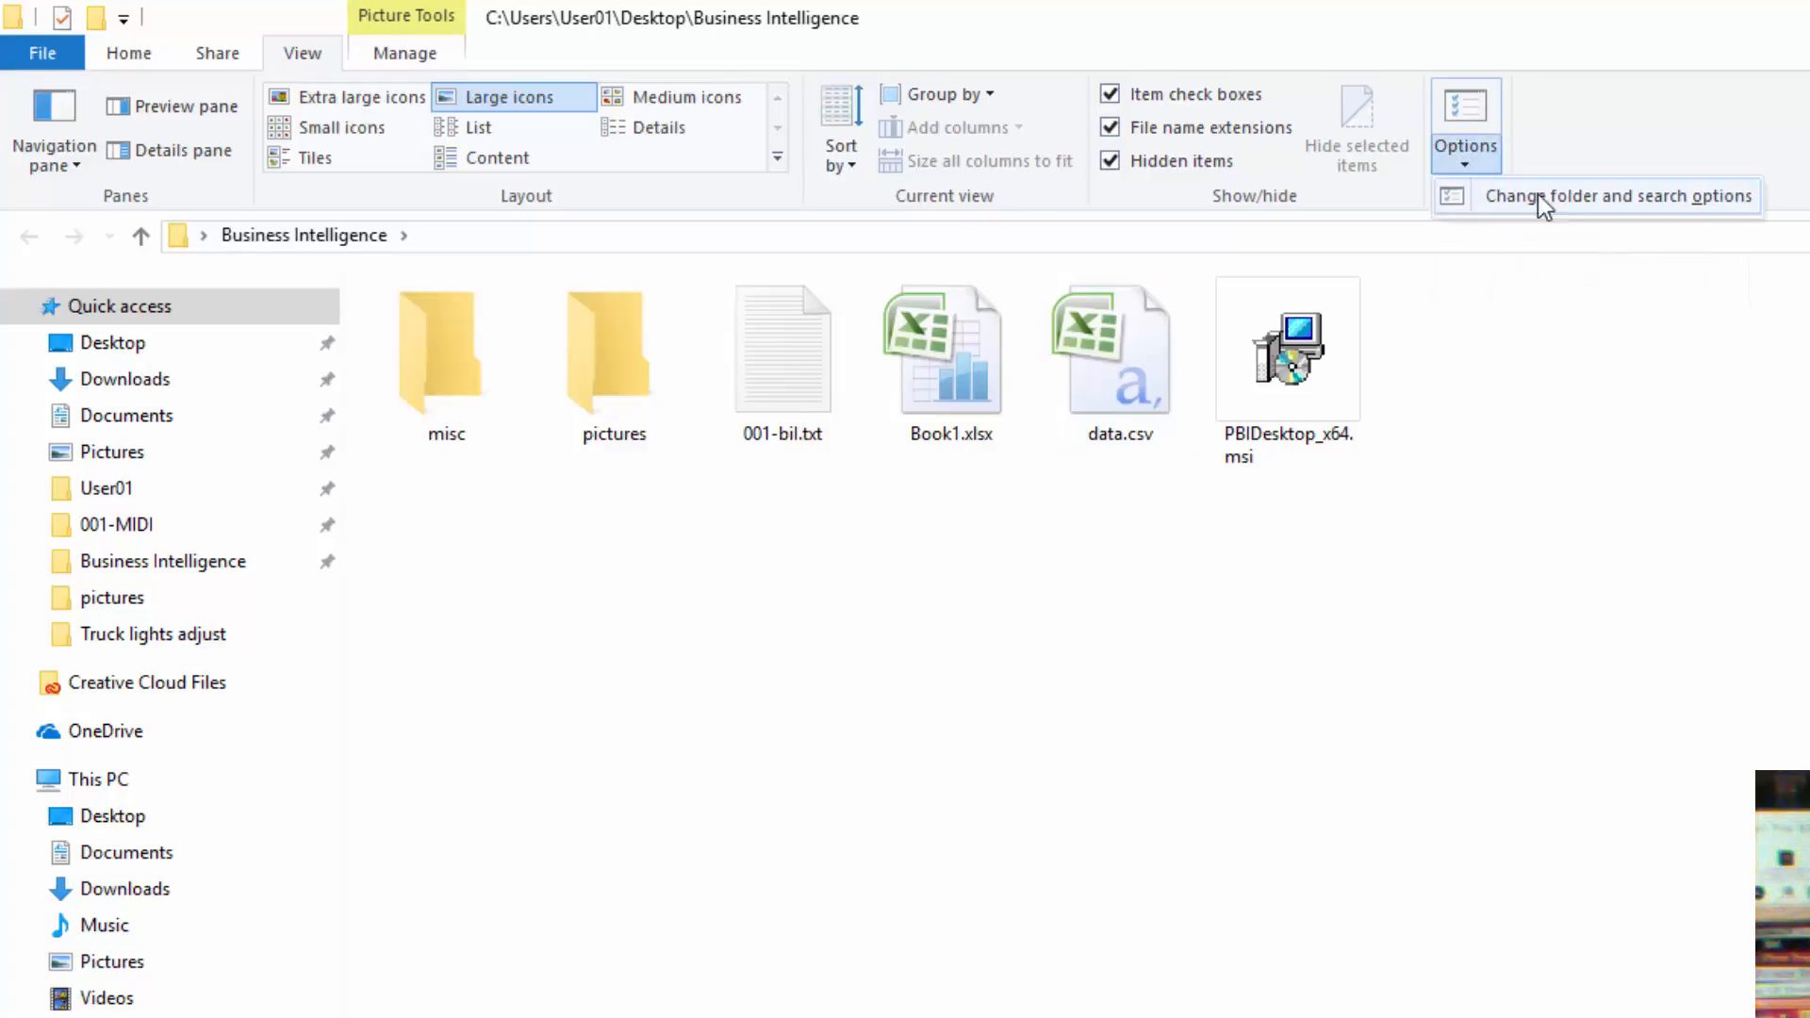
click(1621, 200)
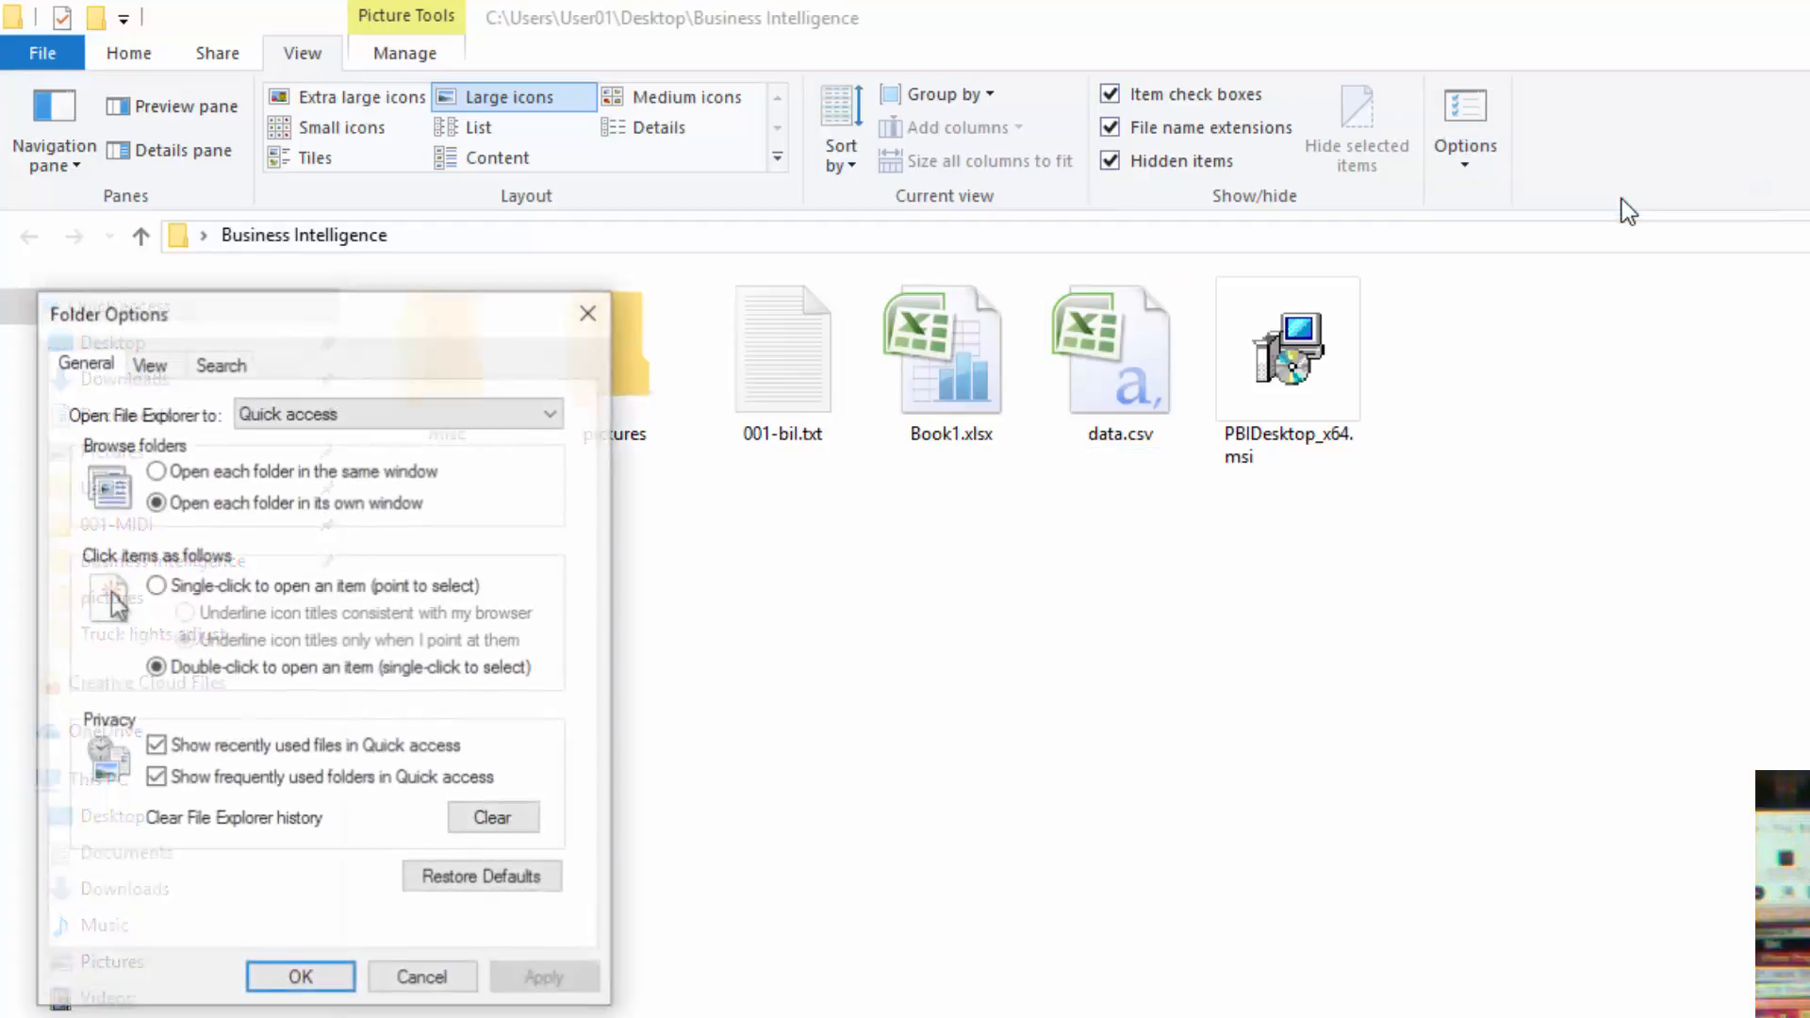
drag(417, 313, 1809, 275)
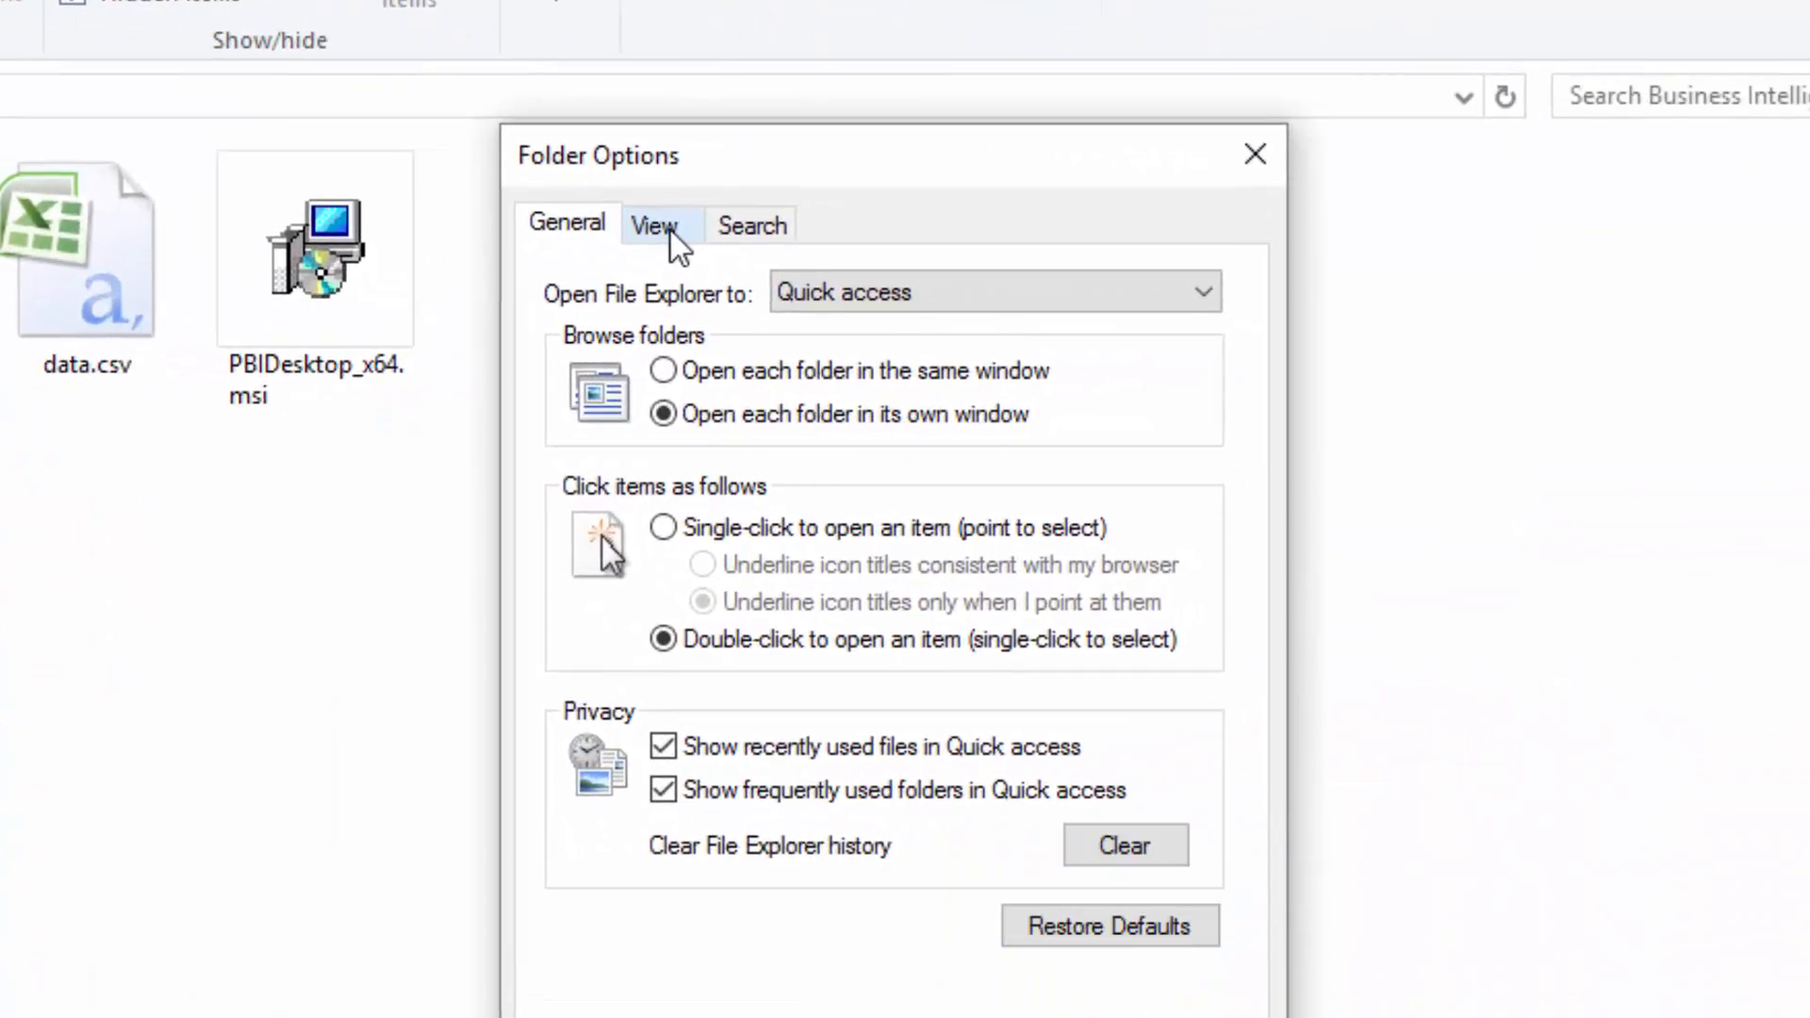
click(809, 241)
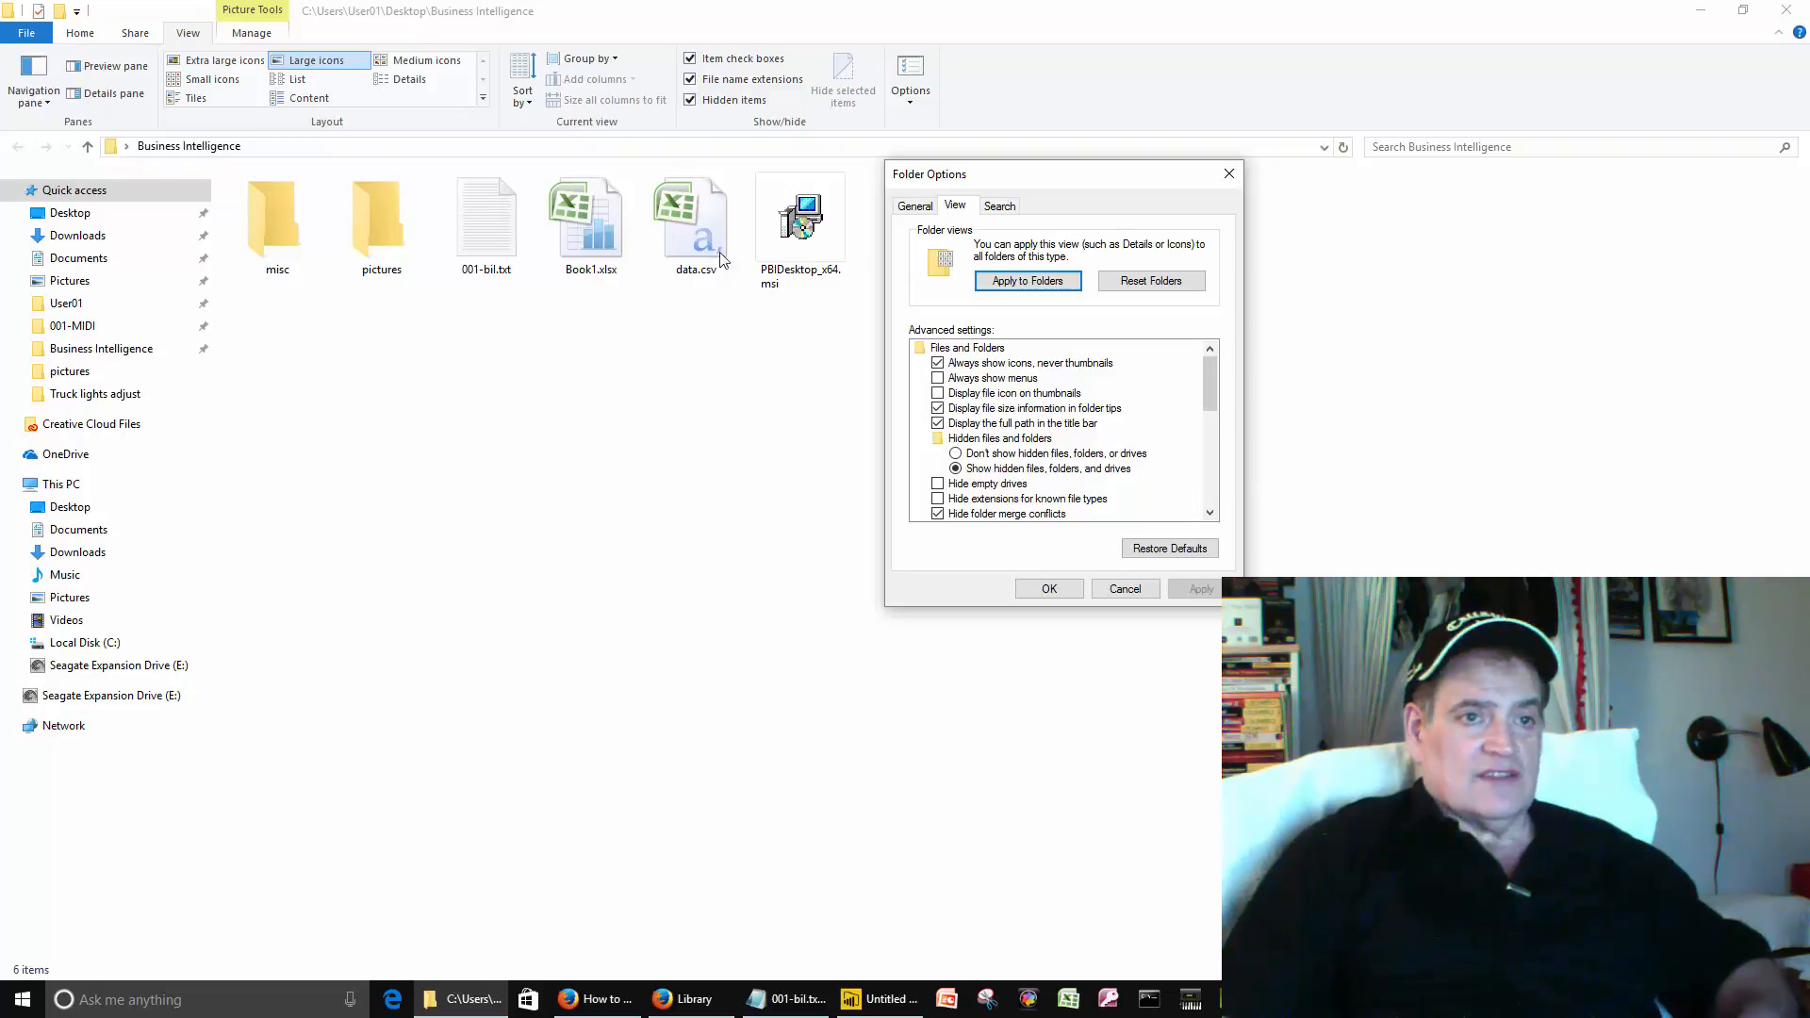
click(1048, 582)
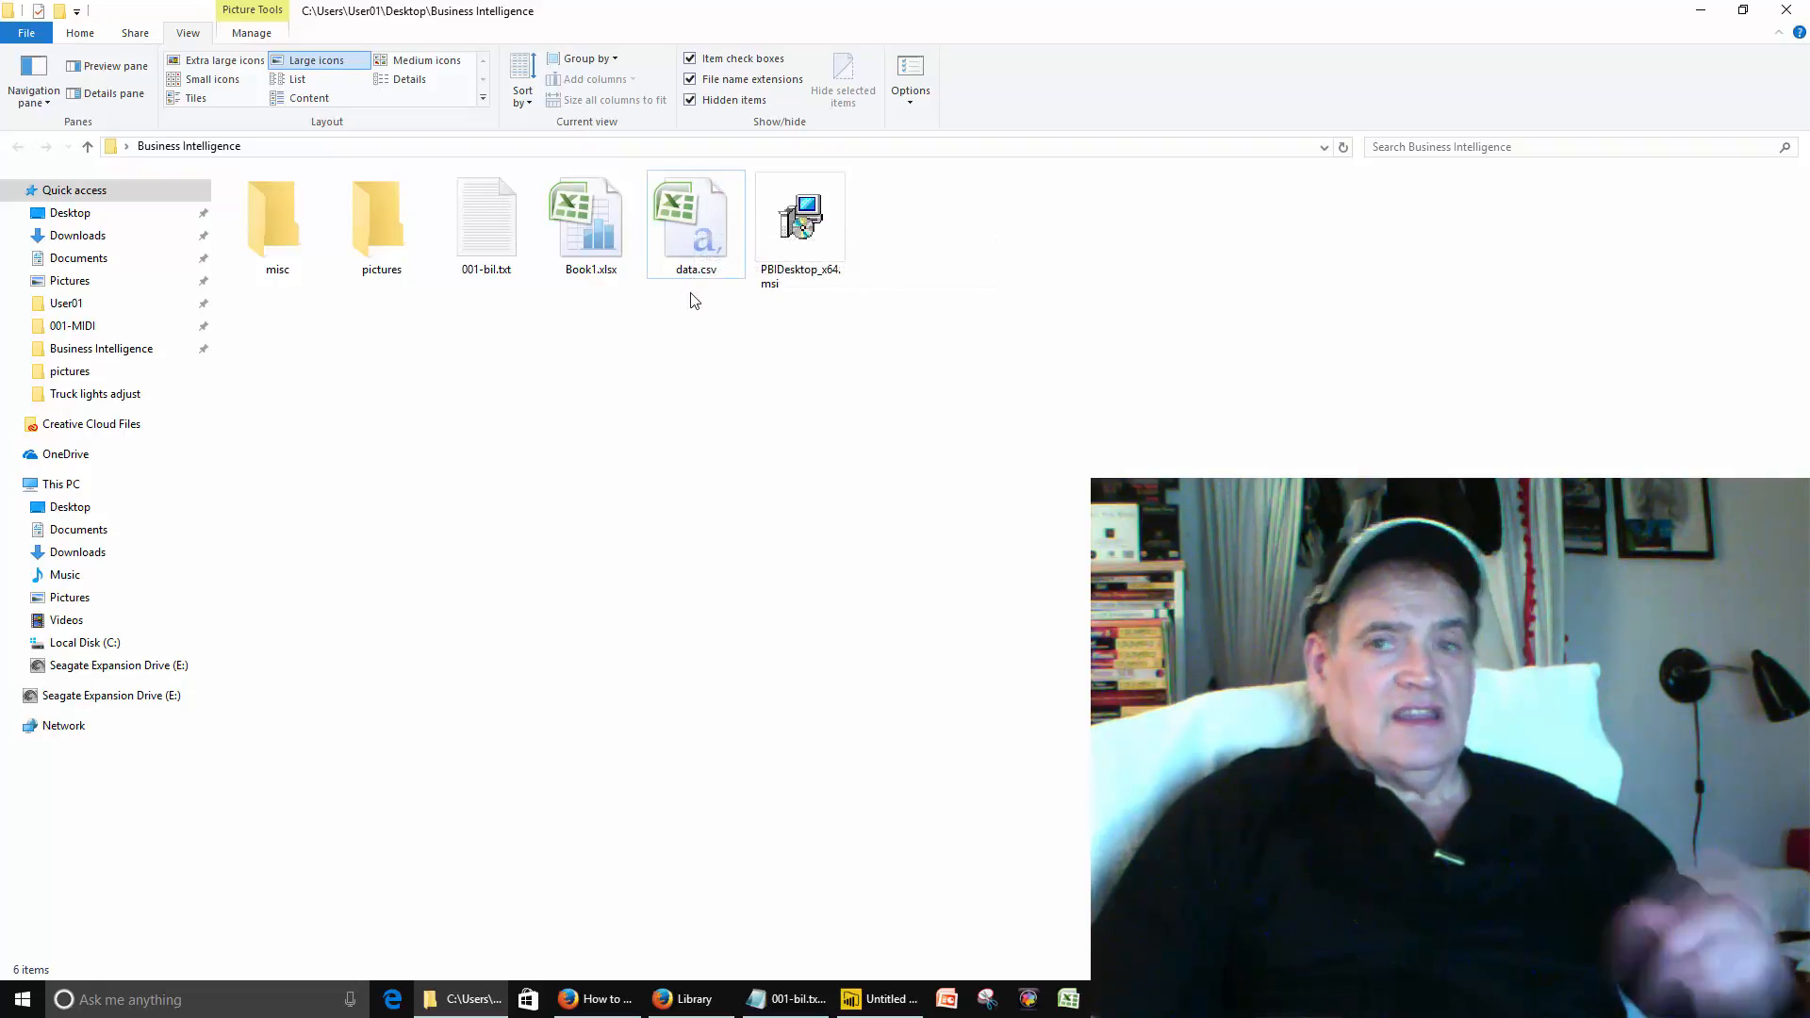
Switch to Power BI Desktop and open the Get Data dialog with all source types
click(880, 998)
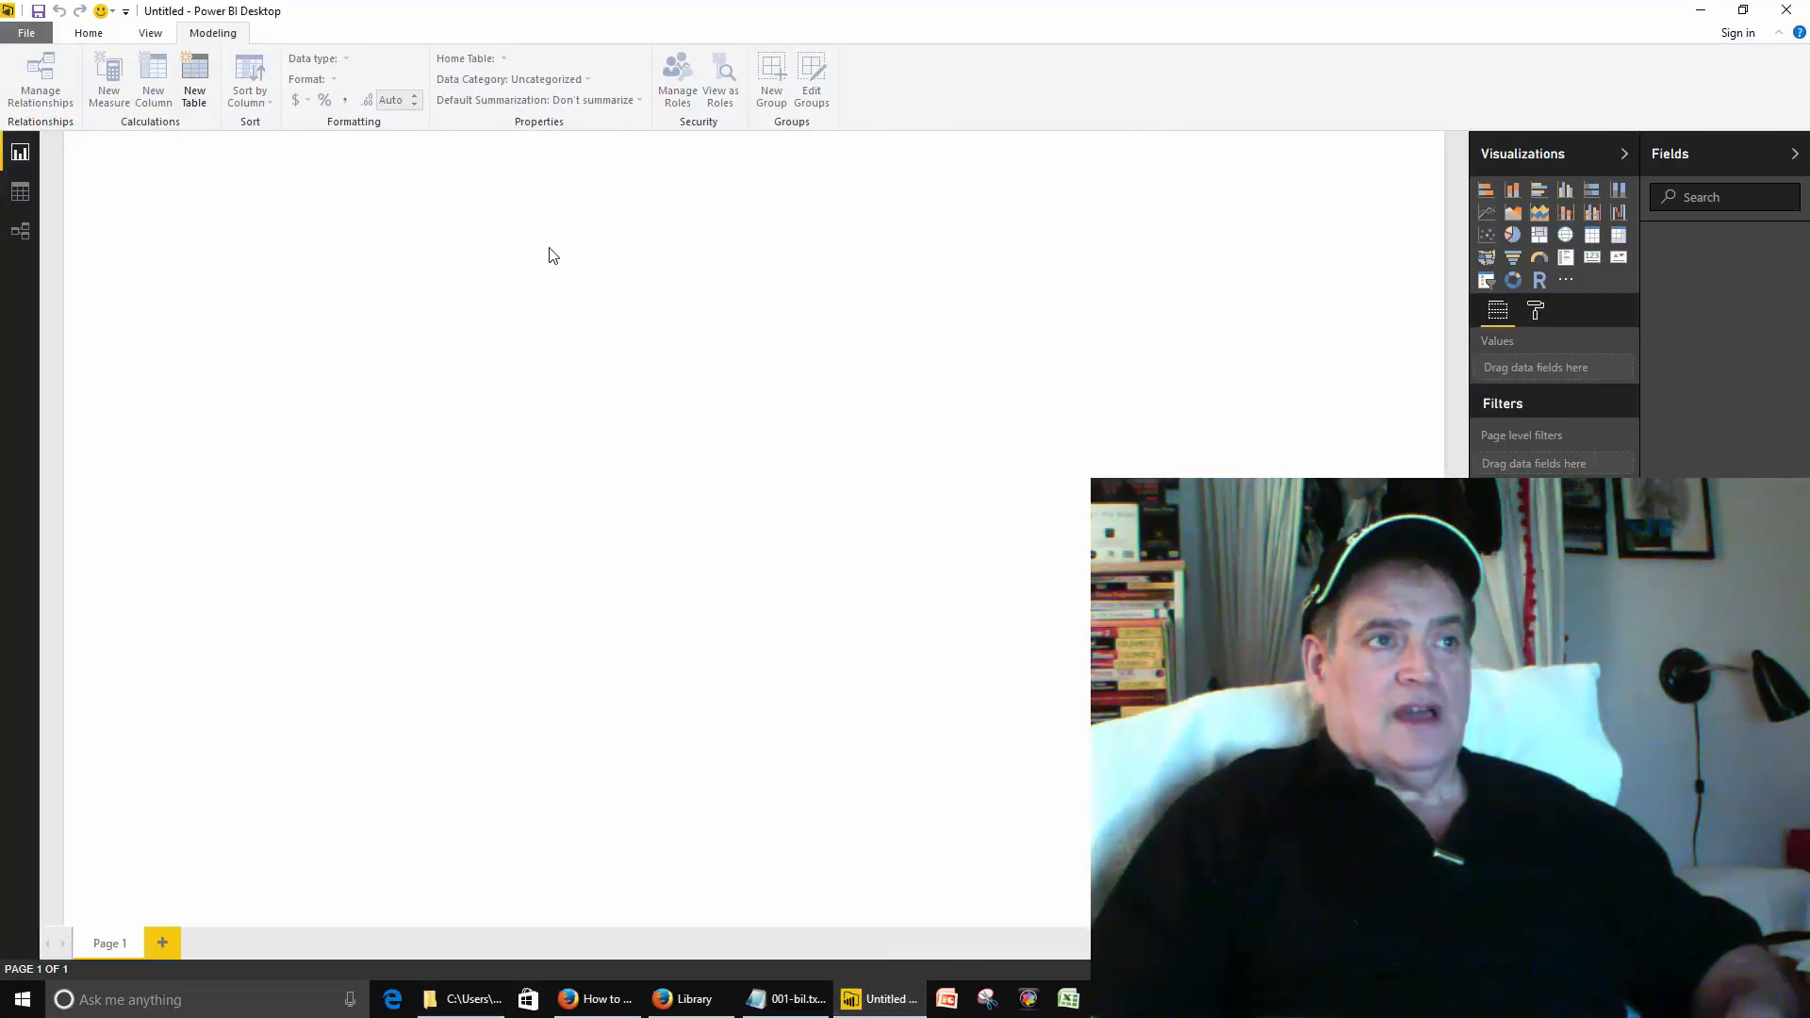
click(88, 33)
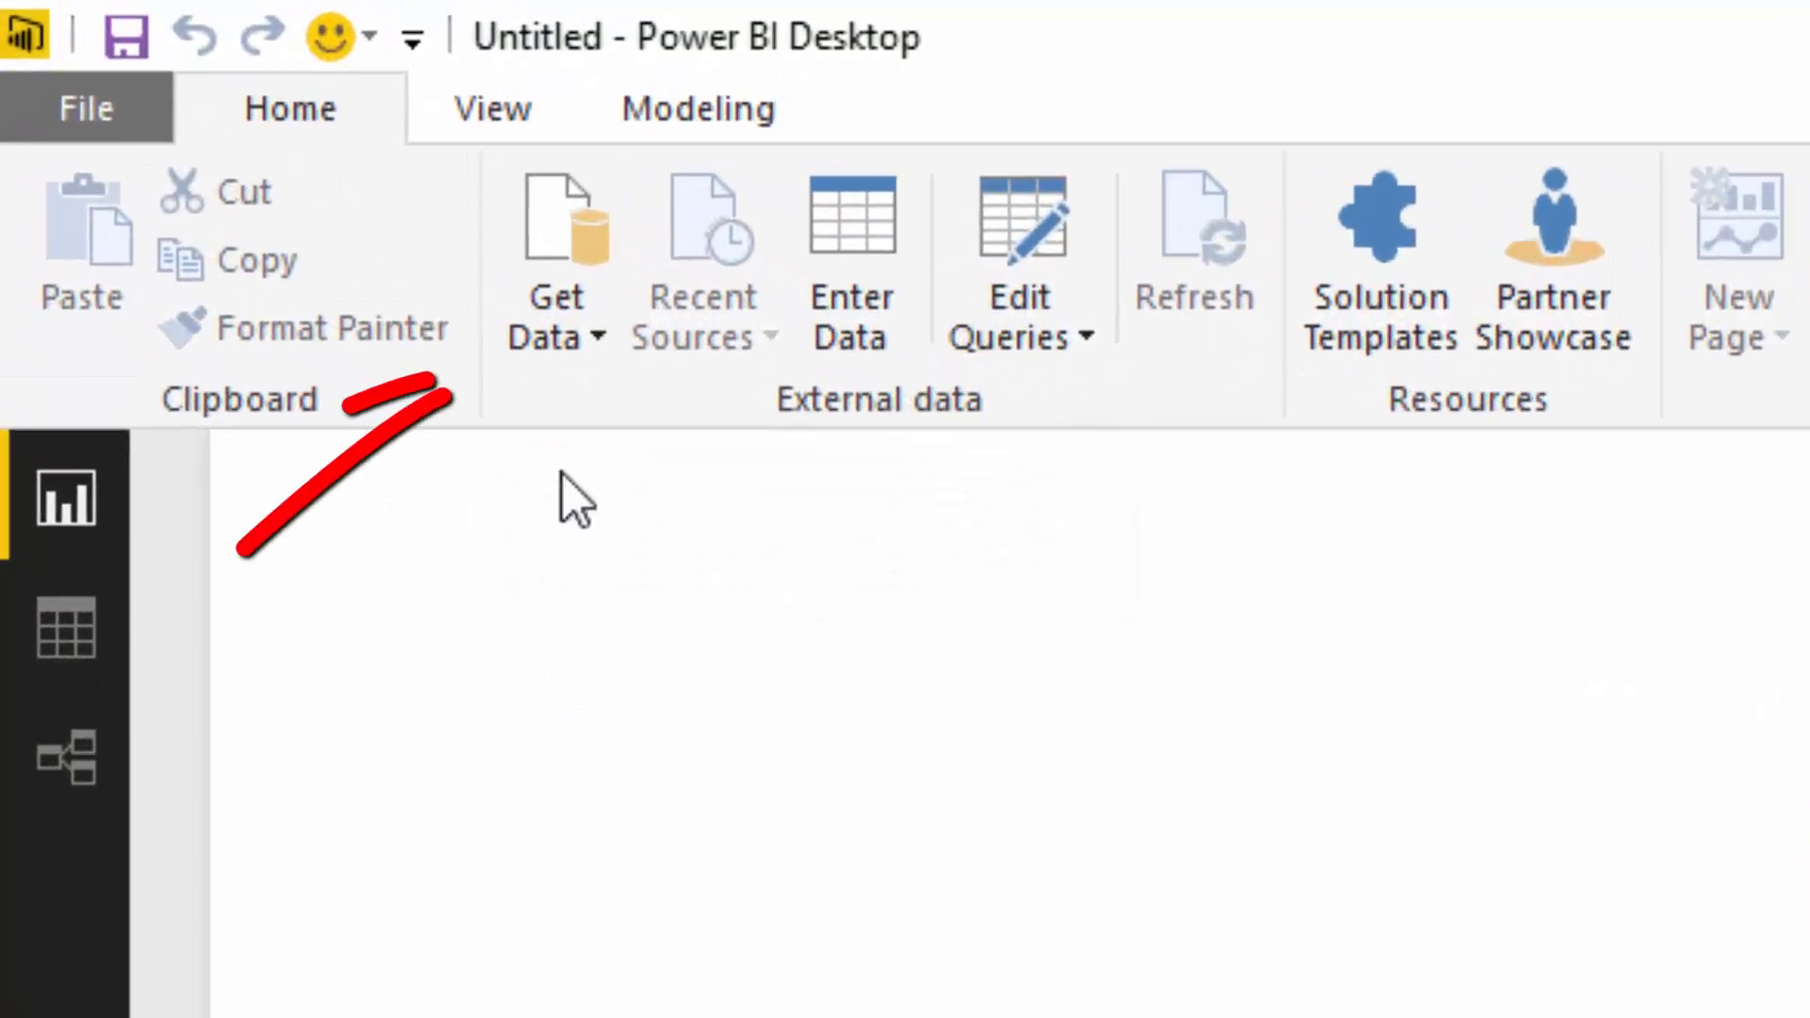
click(566, 276)
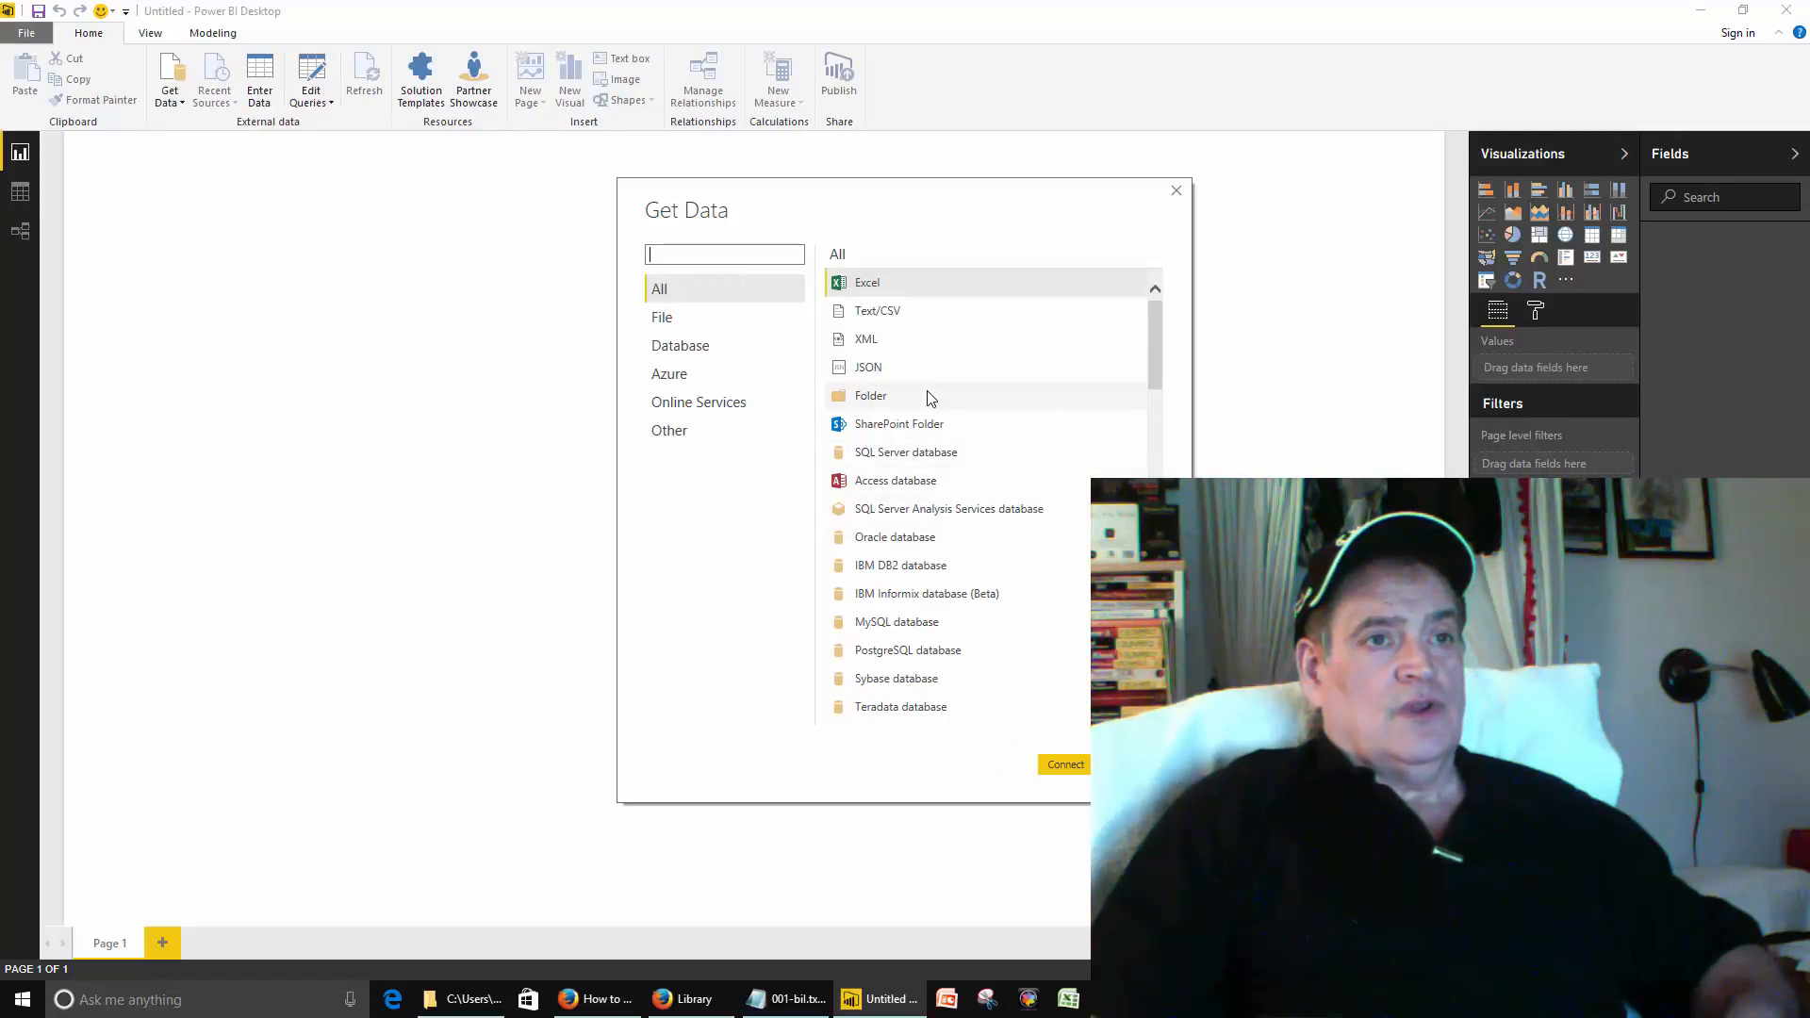
Look through the full list of available data source types, from files and databases to online services and other sources
scroll(919, 401, down, 9)
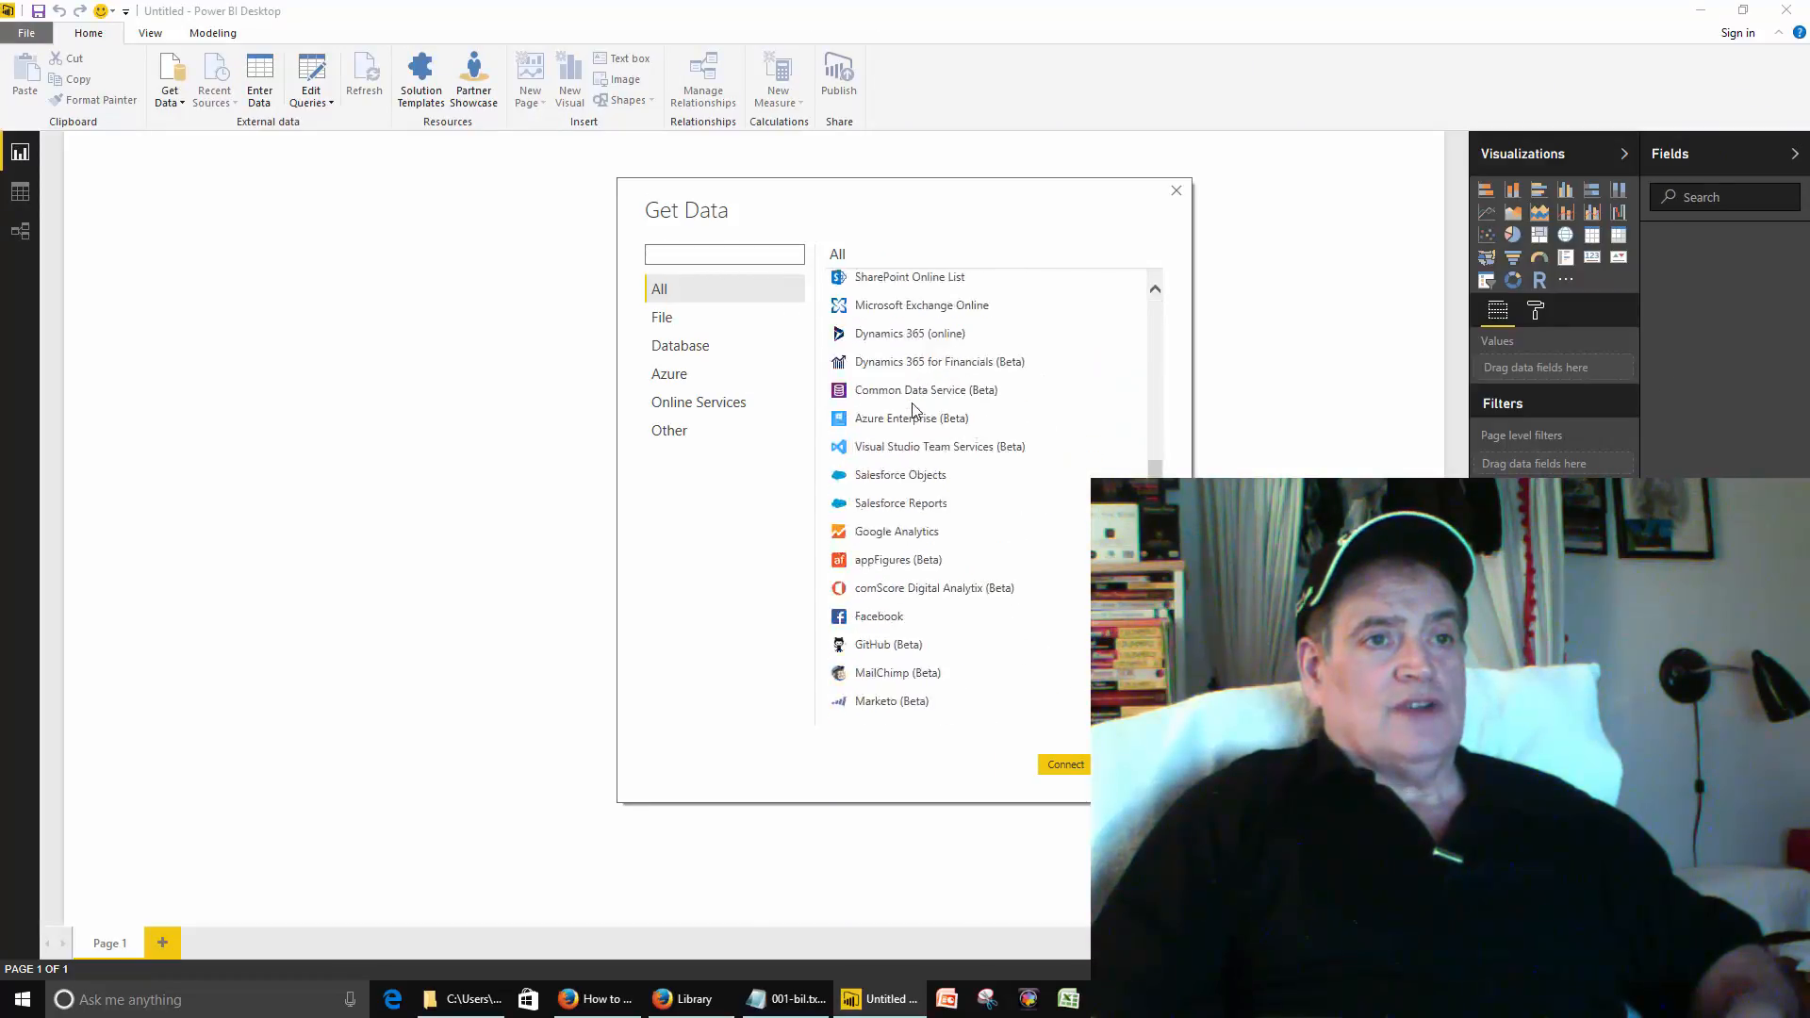
scroll(913, 408, down, 8)
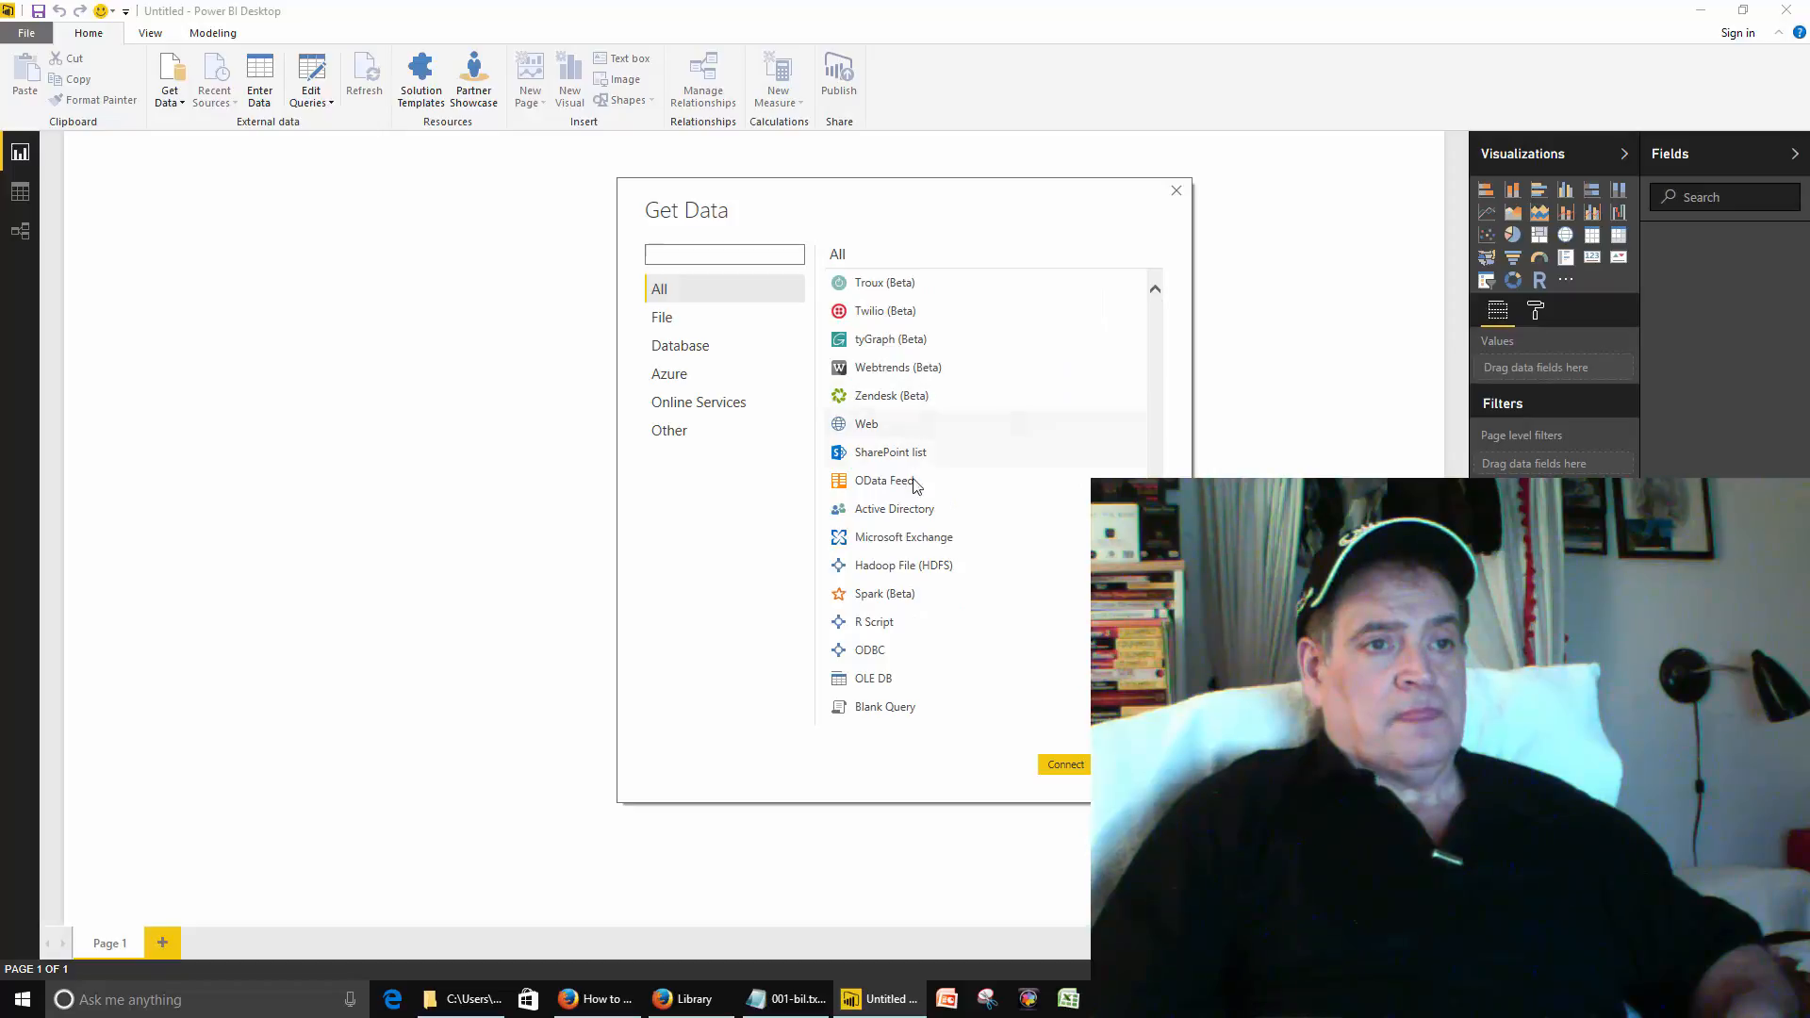
scroll(914, 486, up, 12)
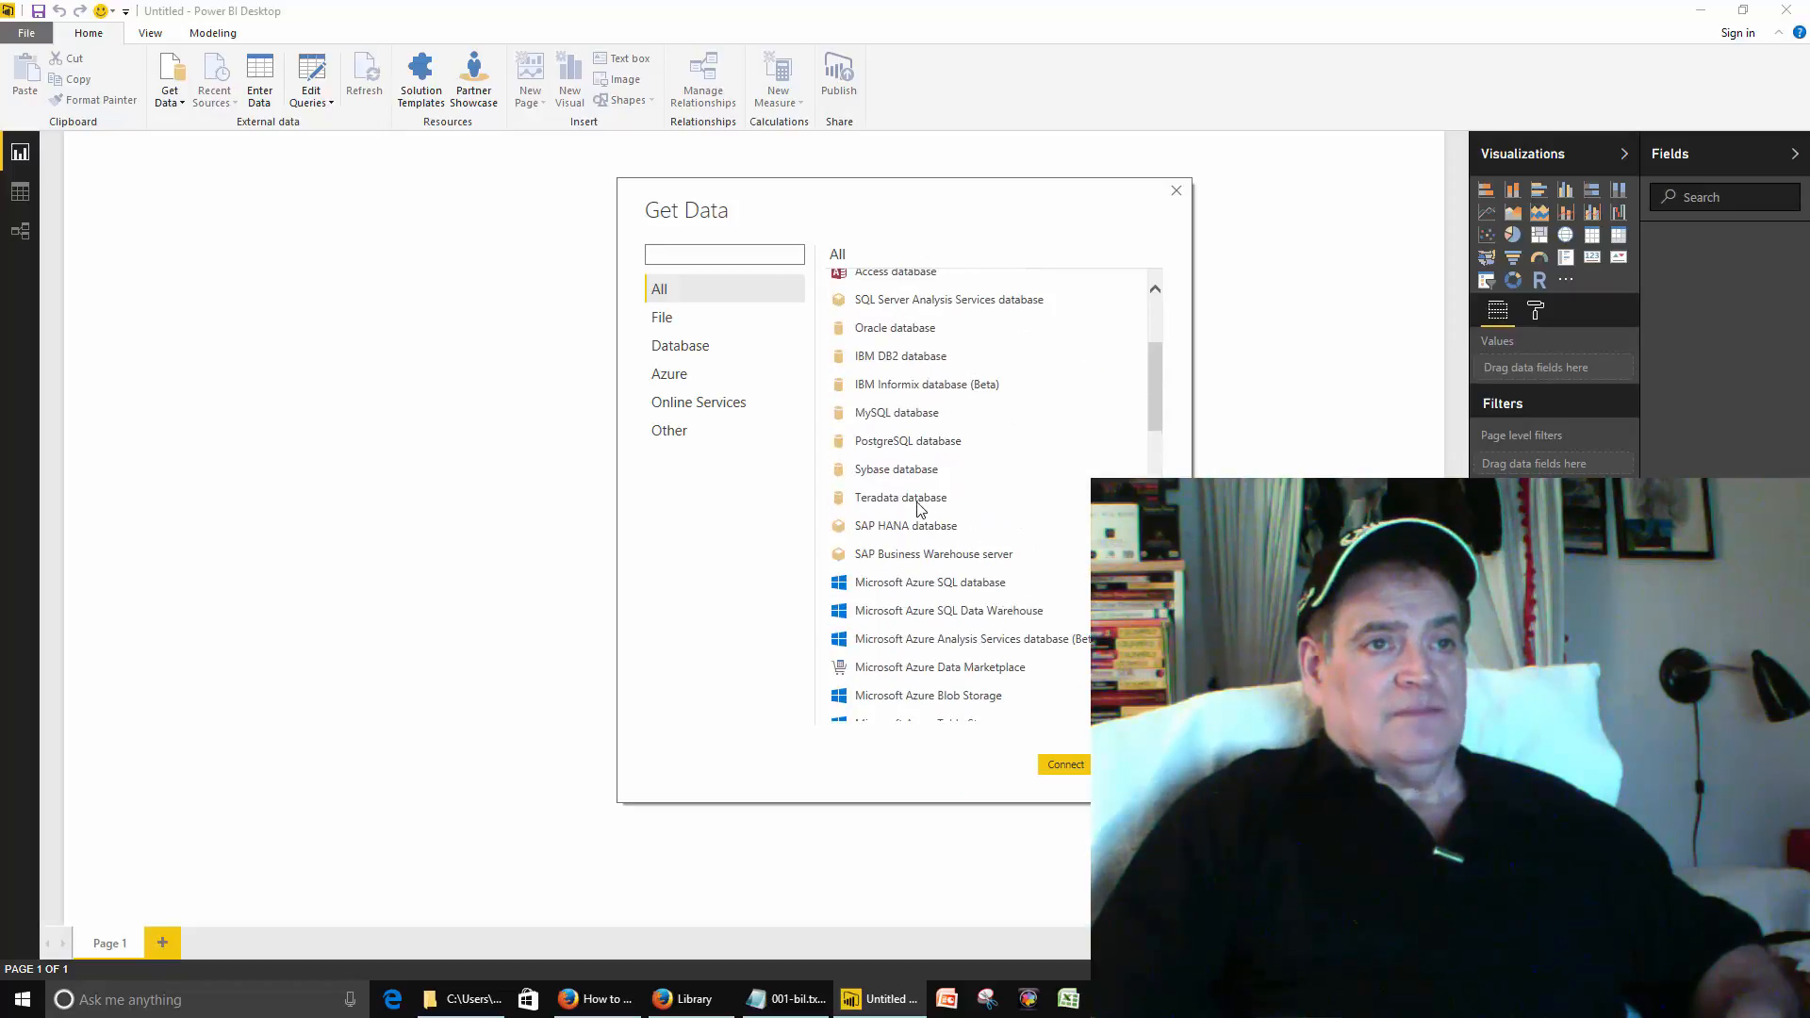
scroll(919, 506, up, 3)
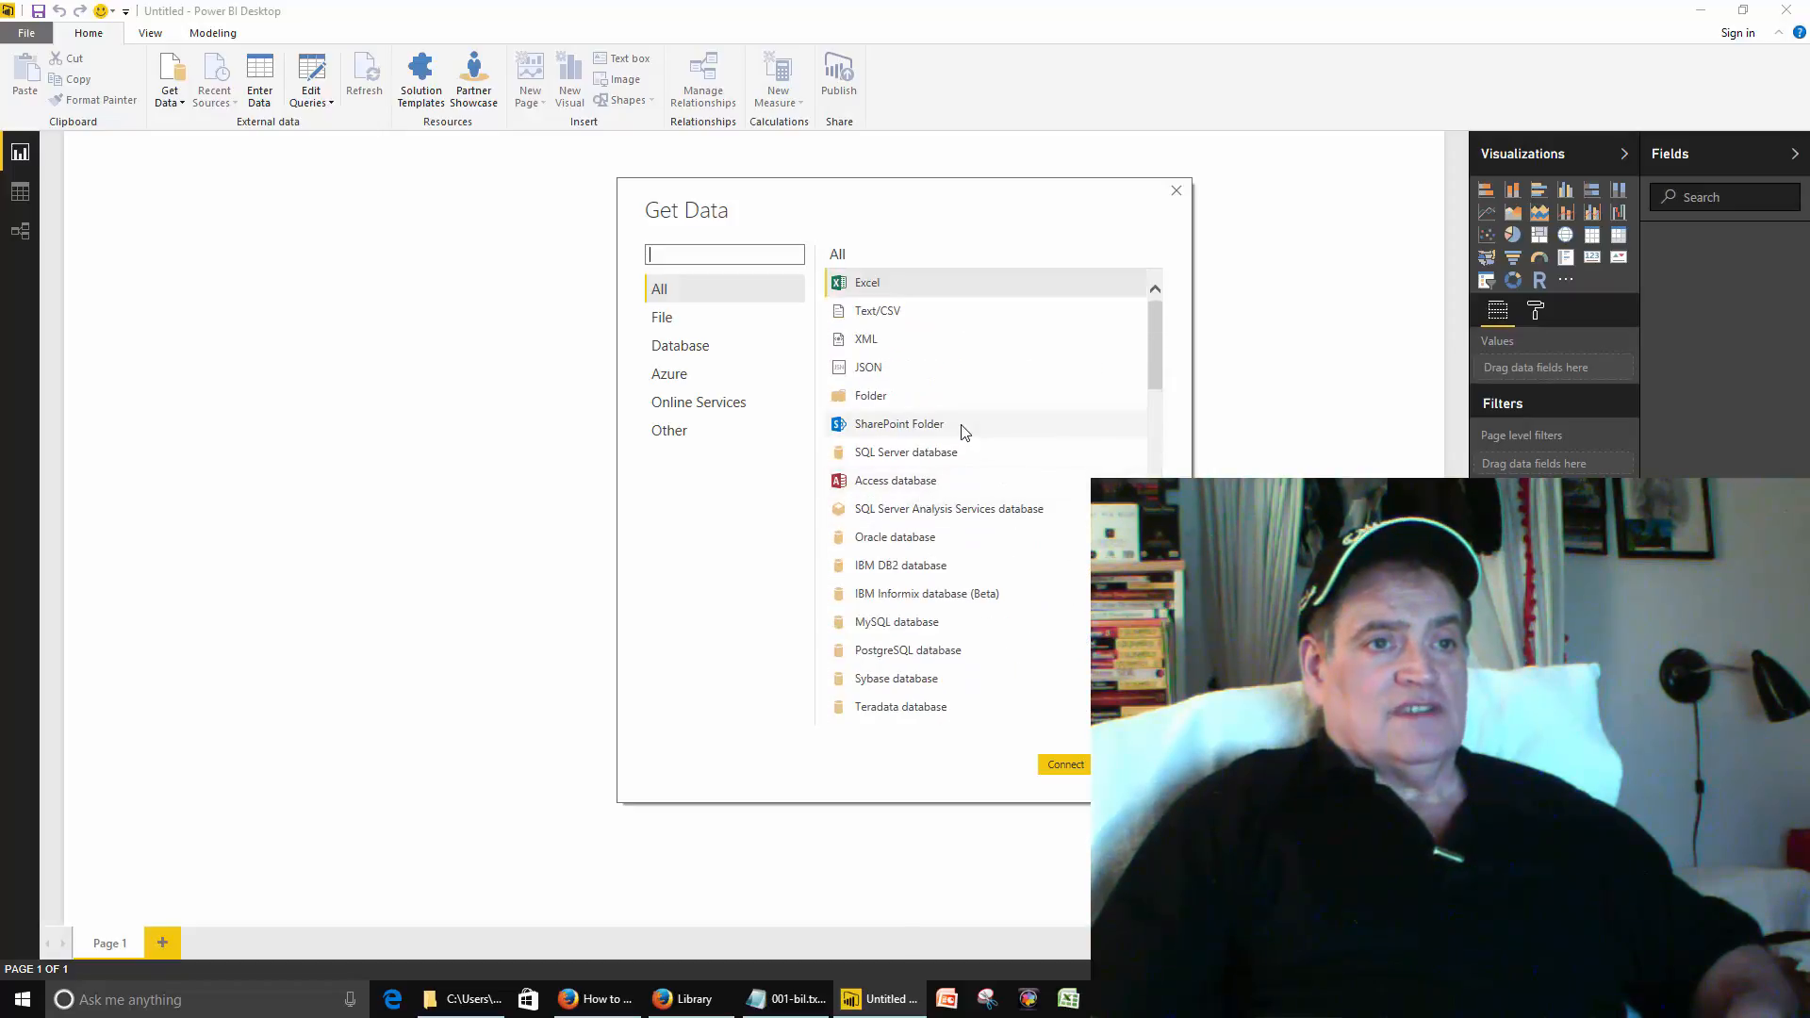
scroll(964, 432, down, 3)
scroll(965, 432, down, 15)
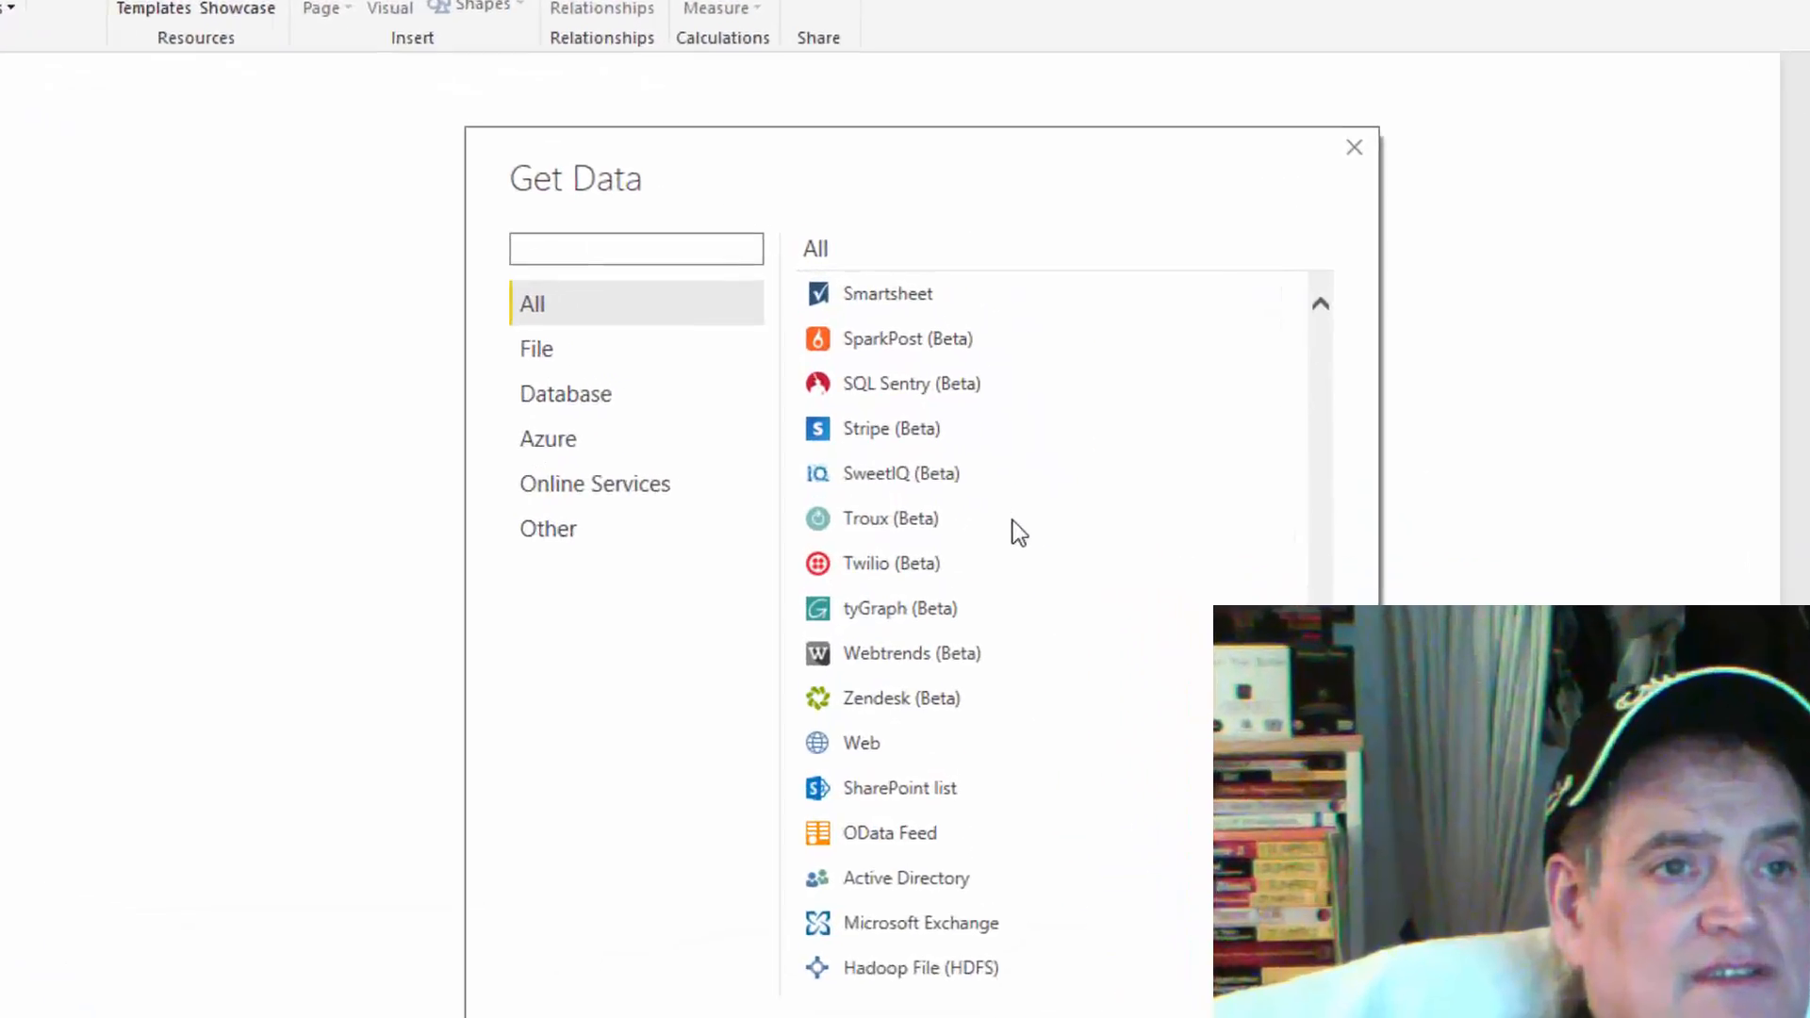
scroll(1012, 520, down, 2)
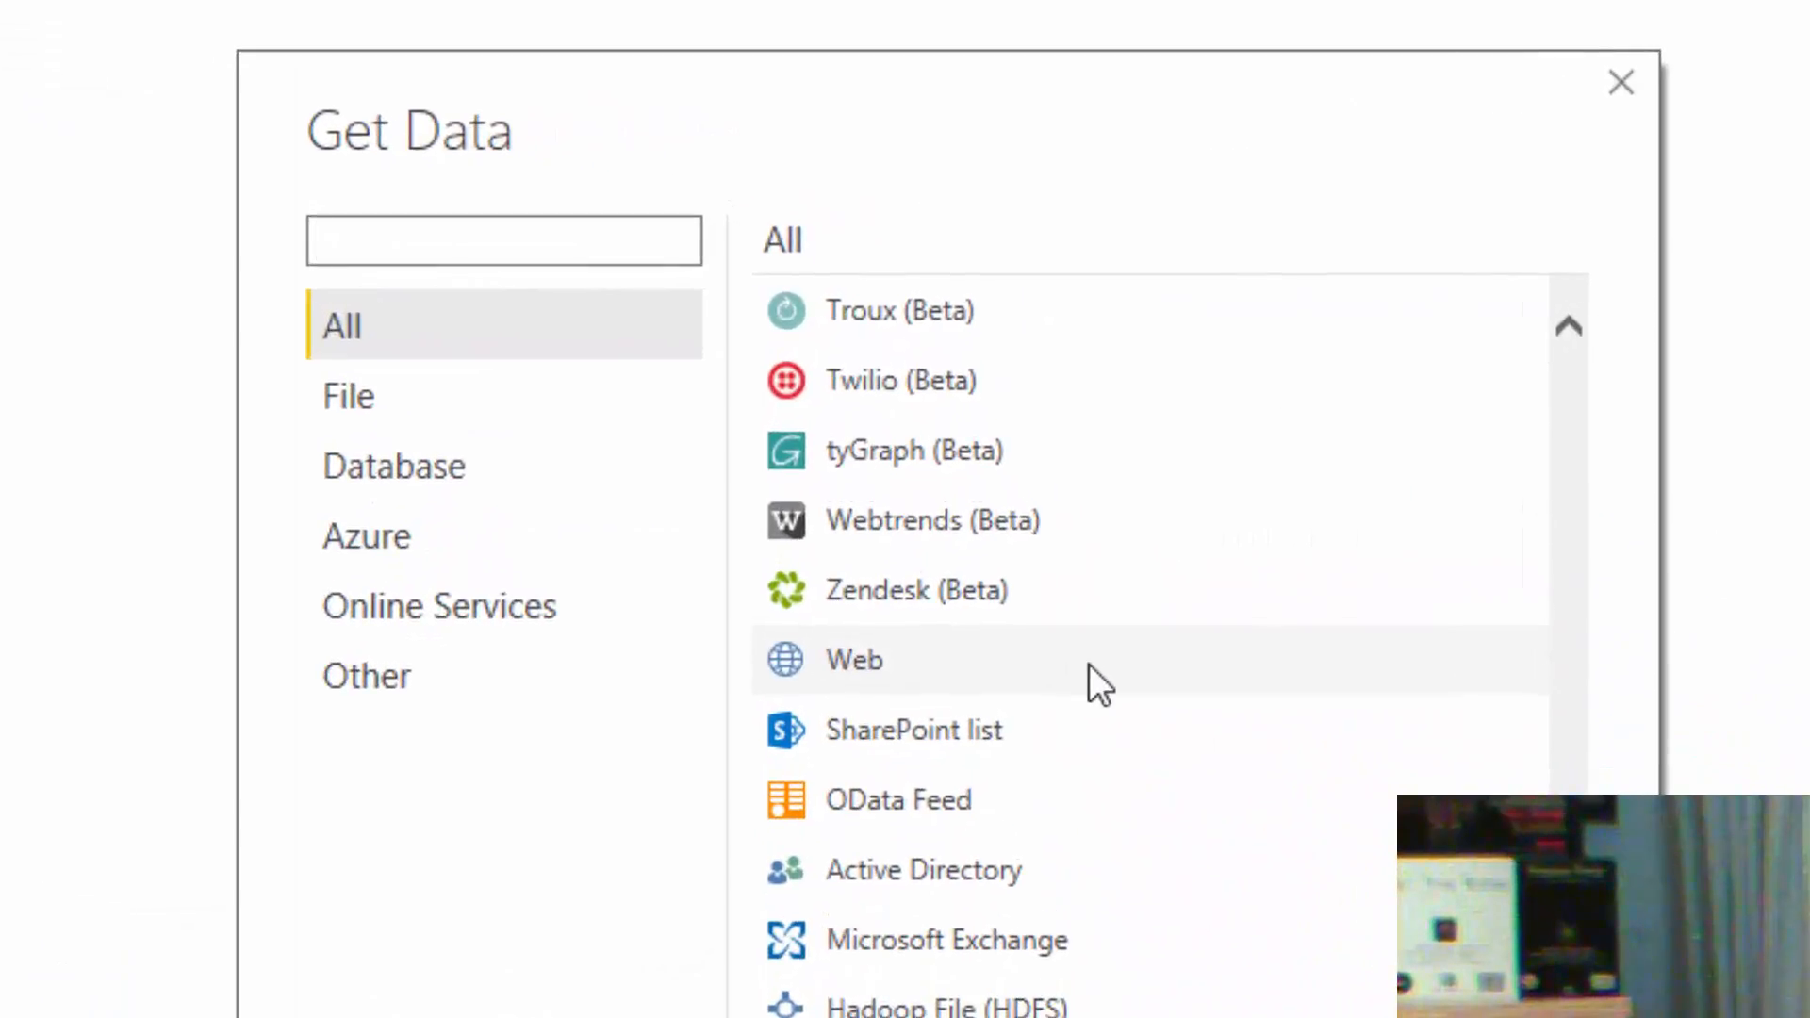
scroll(1013, 521, up, 12)
scroll(1088, 664, up, 3)
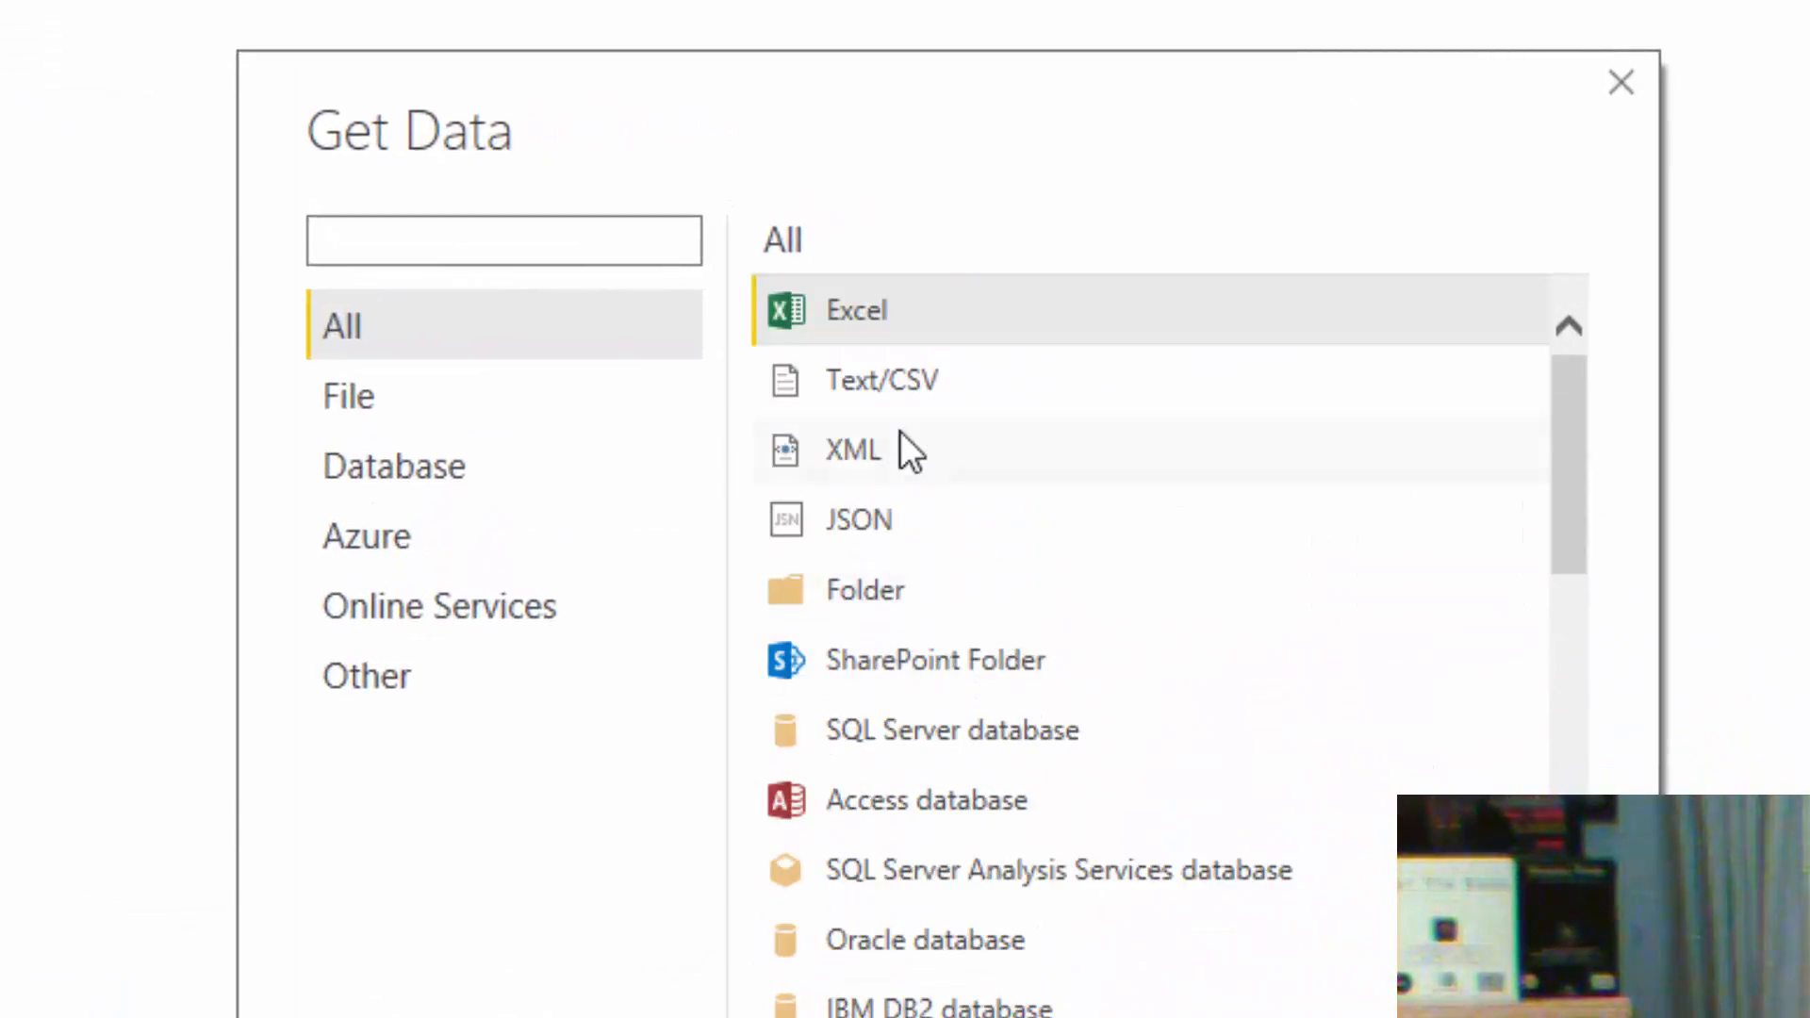
Load data.csv from the Business Intelligence folder on the Desktop as a Text/CSV source
click(881, 380)
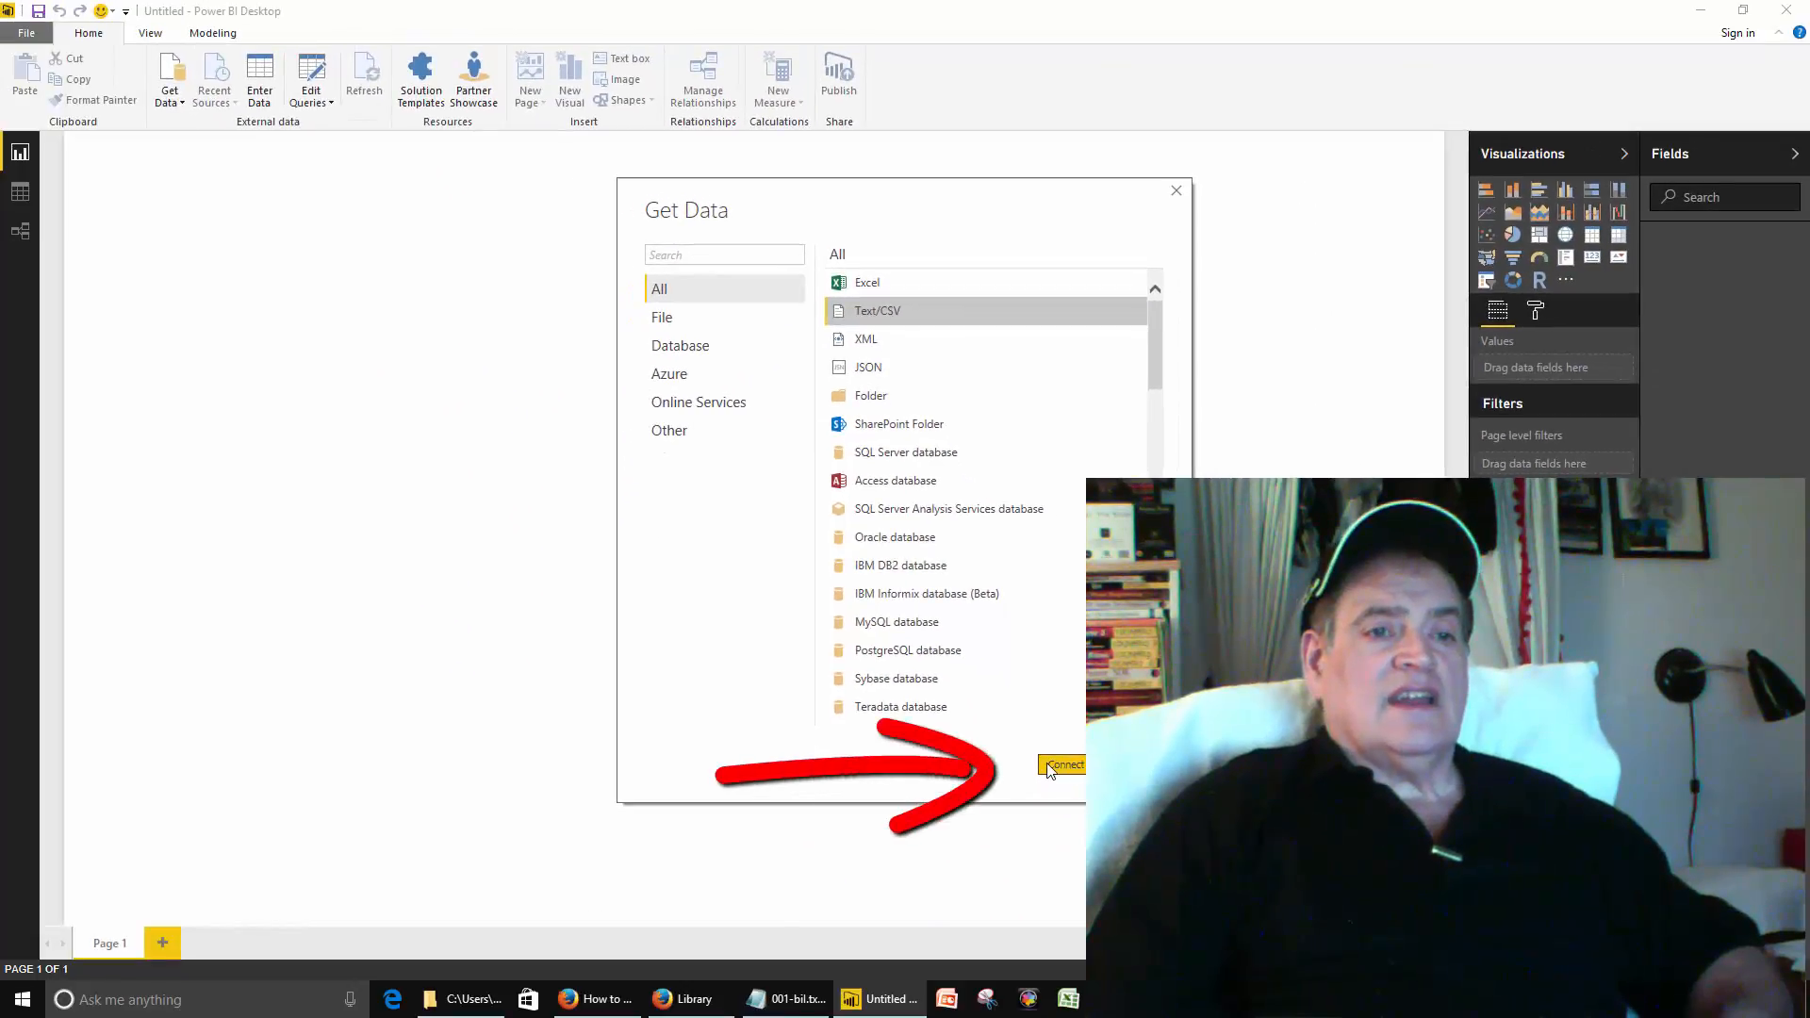
click(1062, 766)
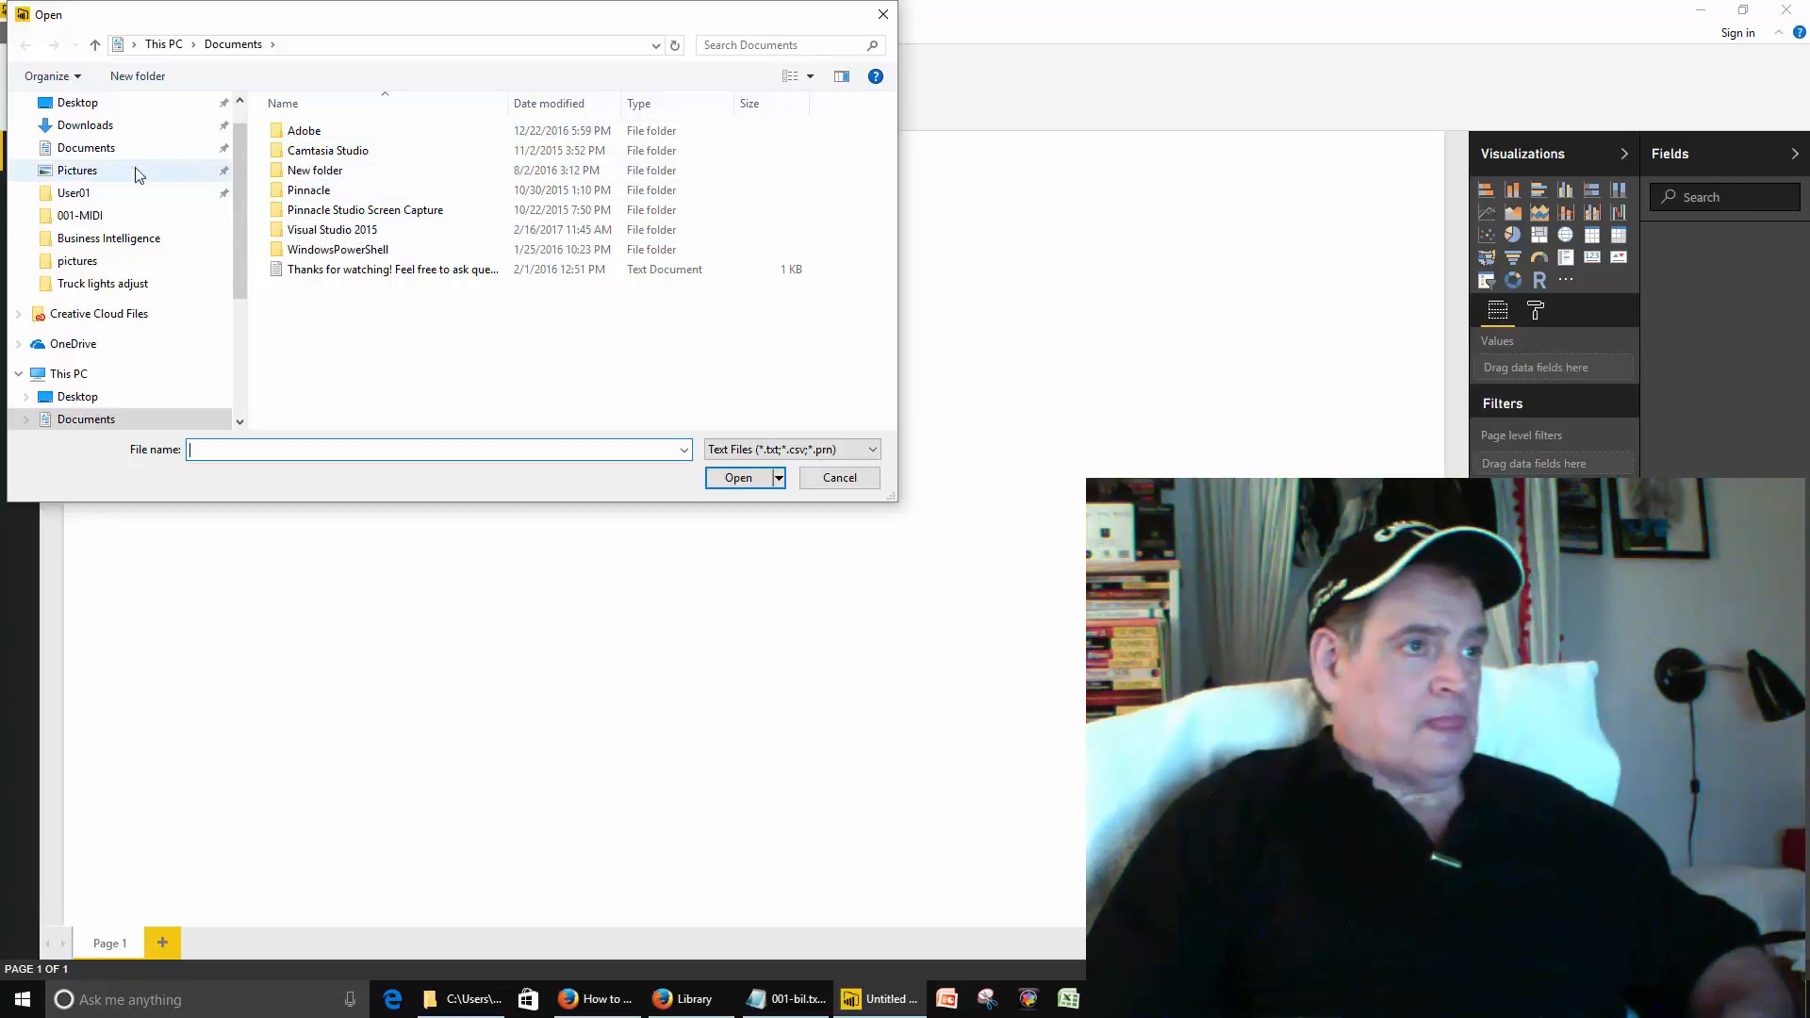
click(93, 397)
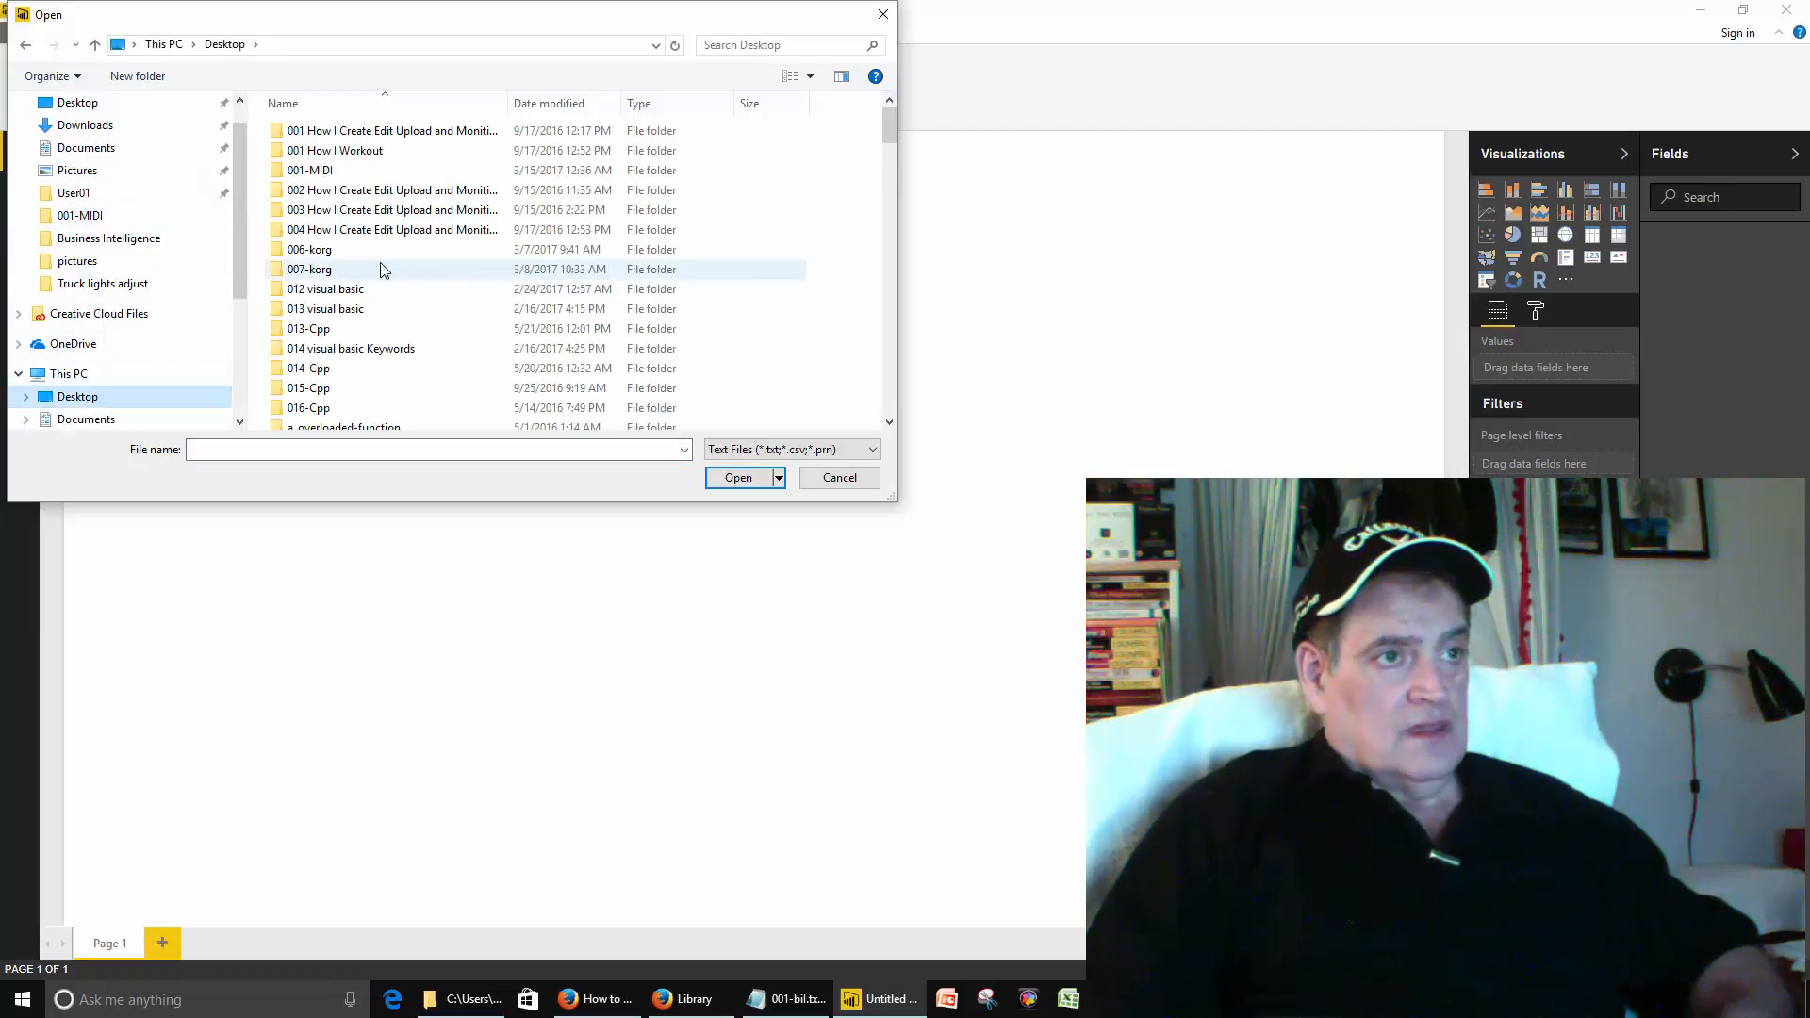
scroll(381, 264, down, 4)
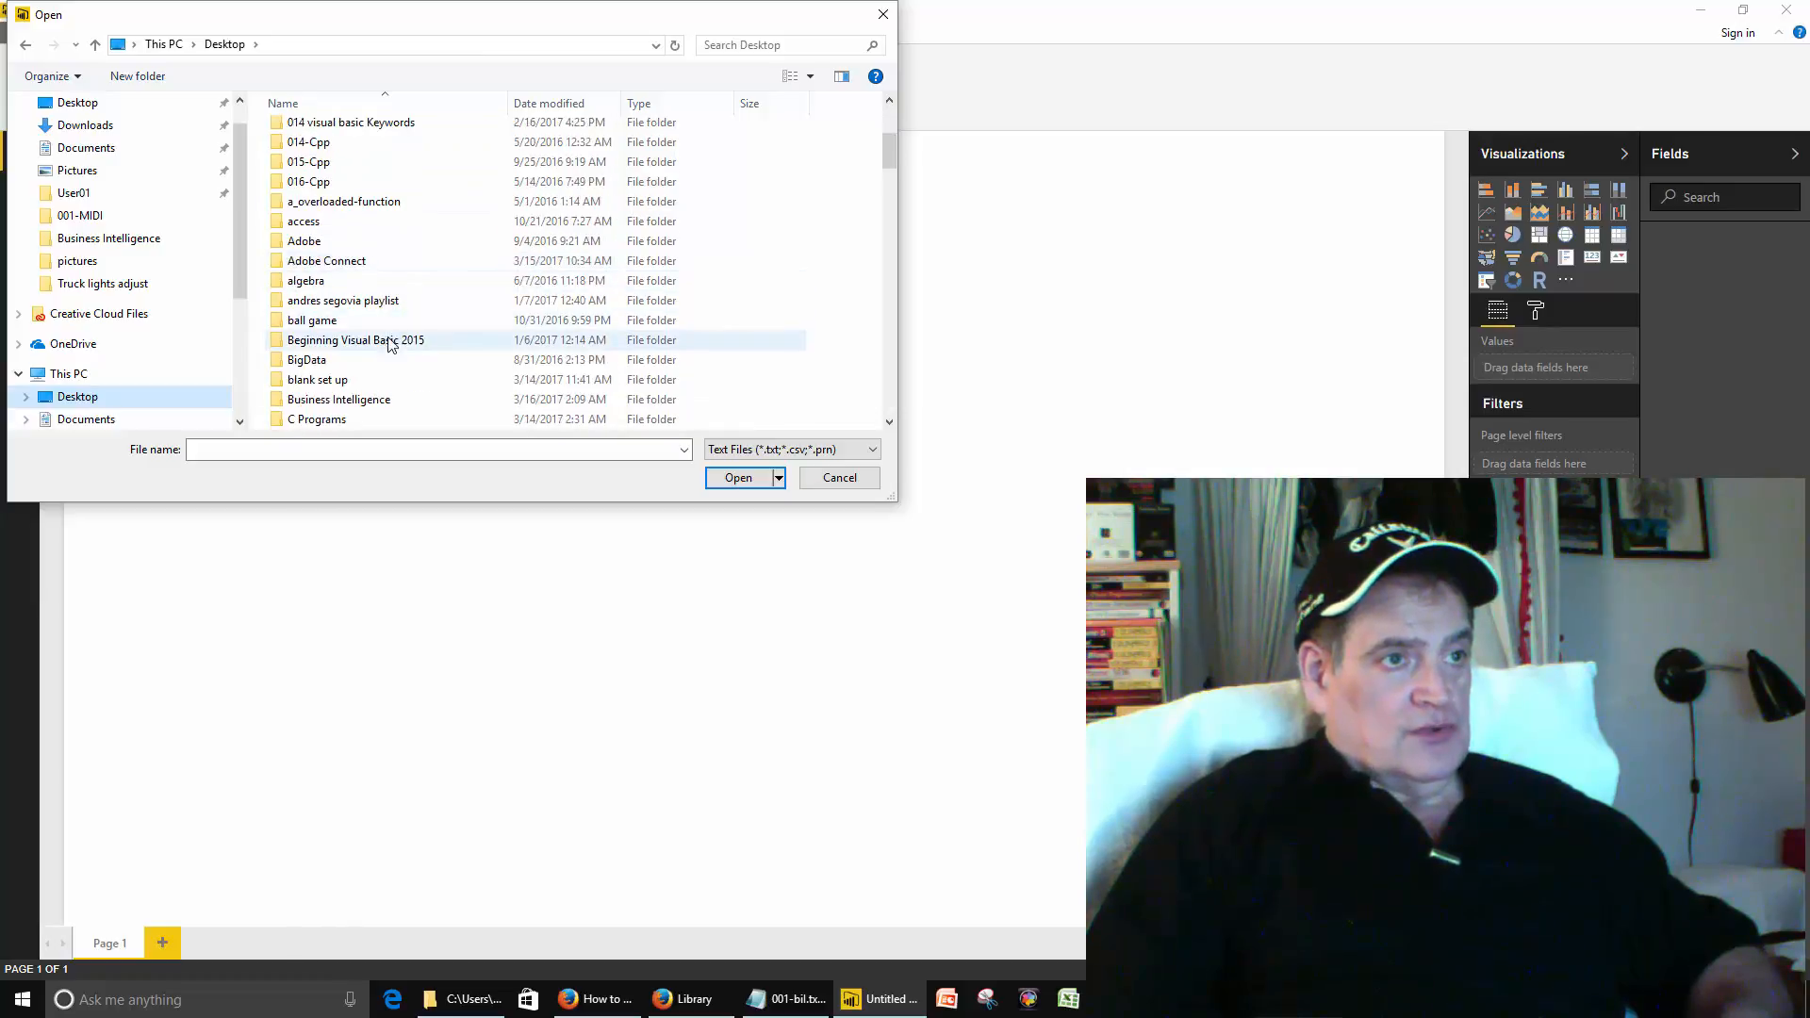
double_click(360, 401)
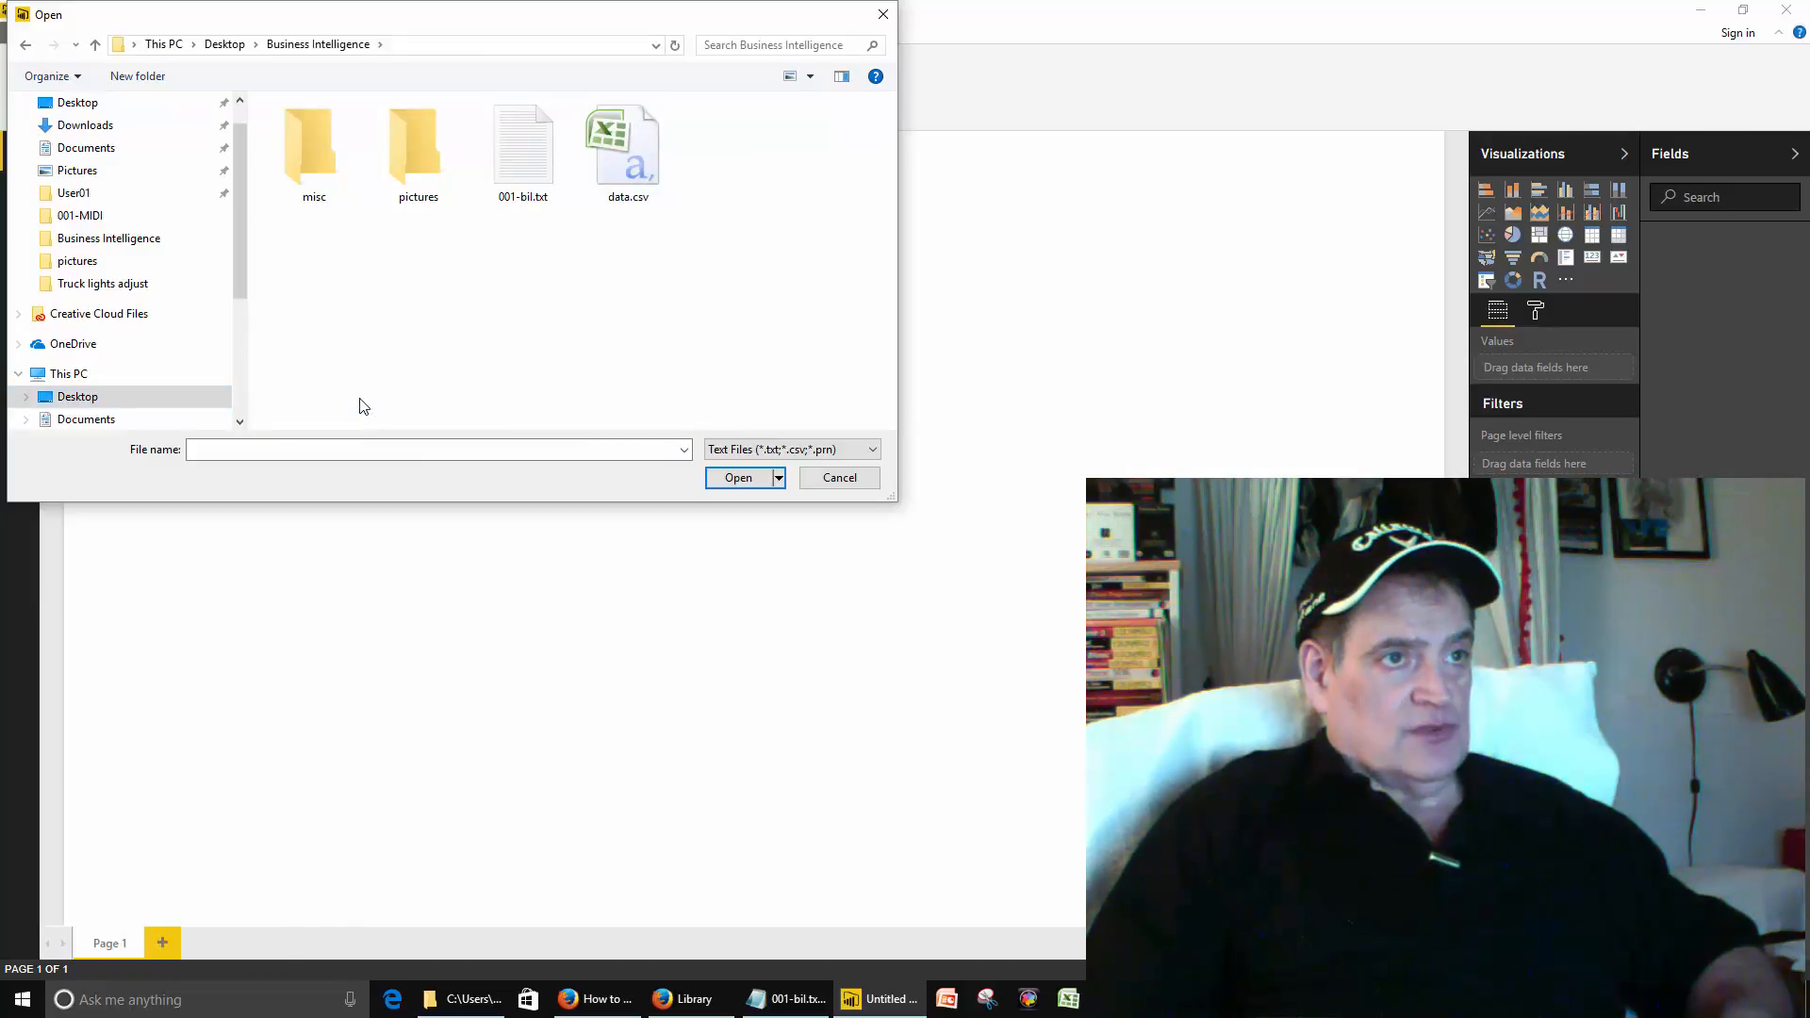
click(640, 165)
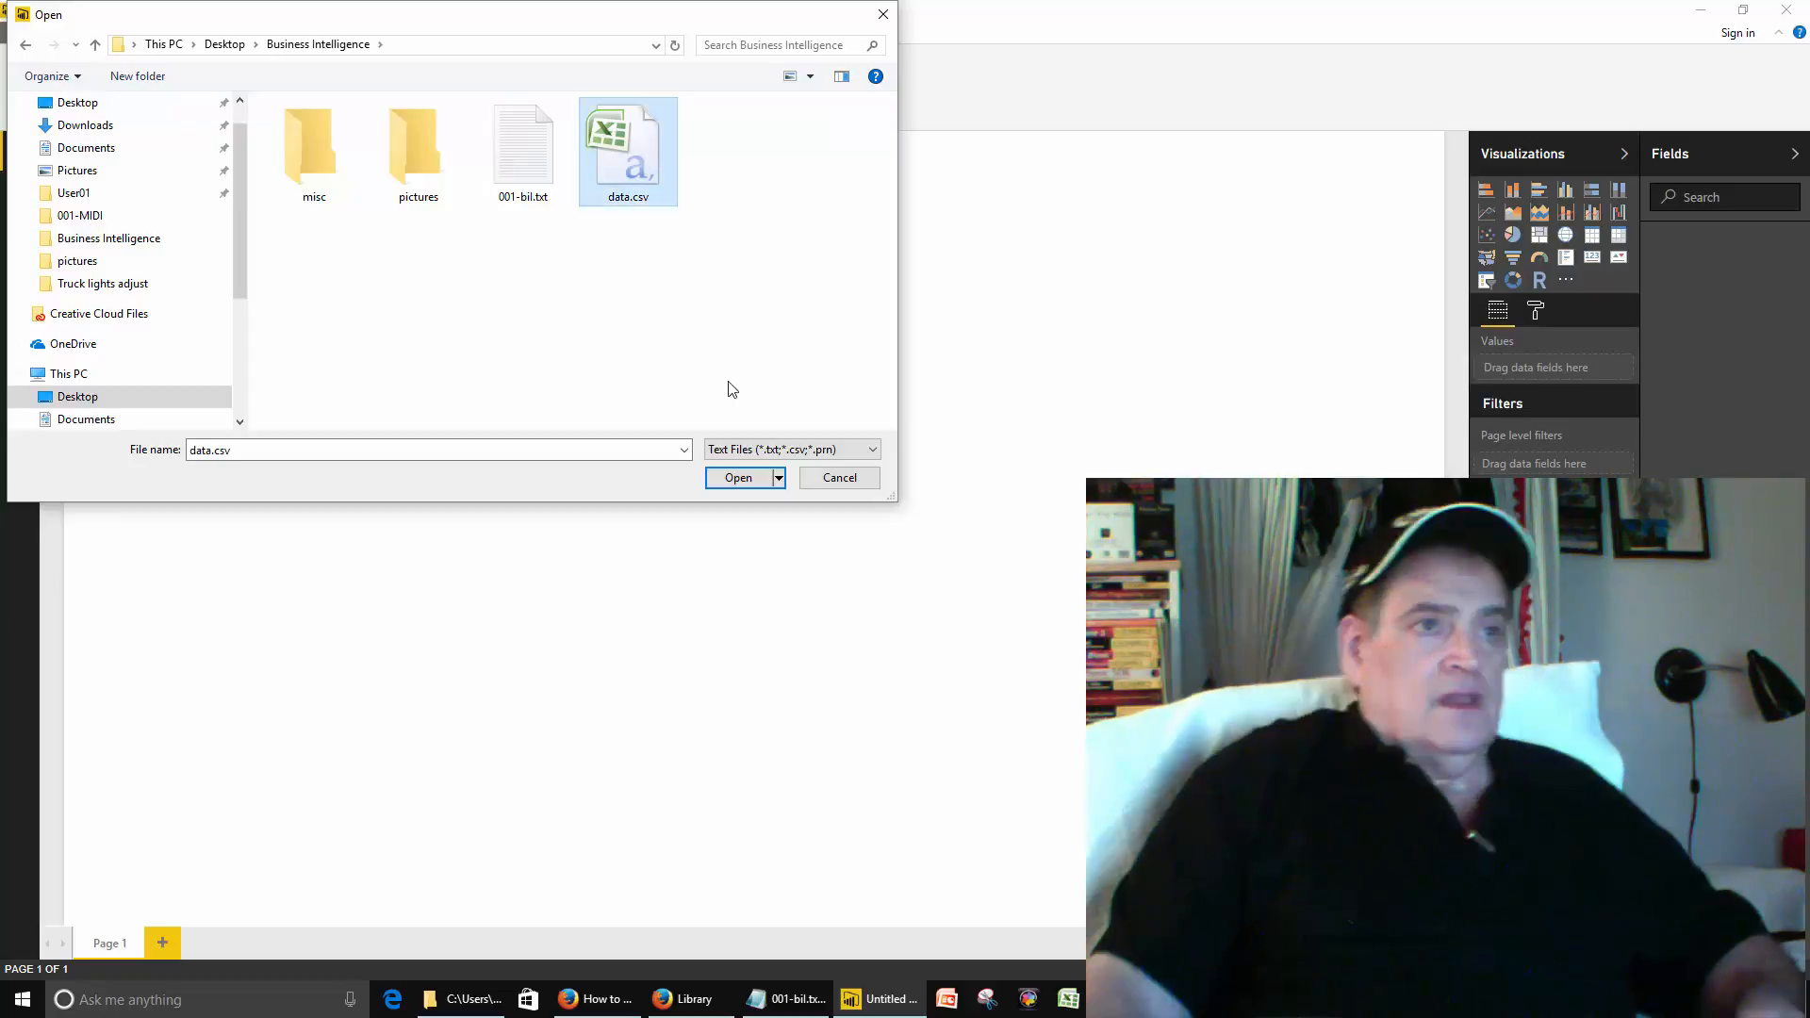
click(737, 481)
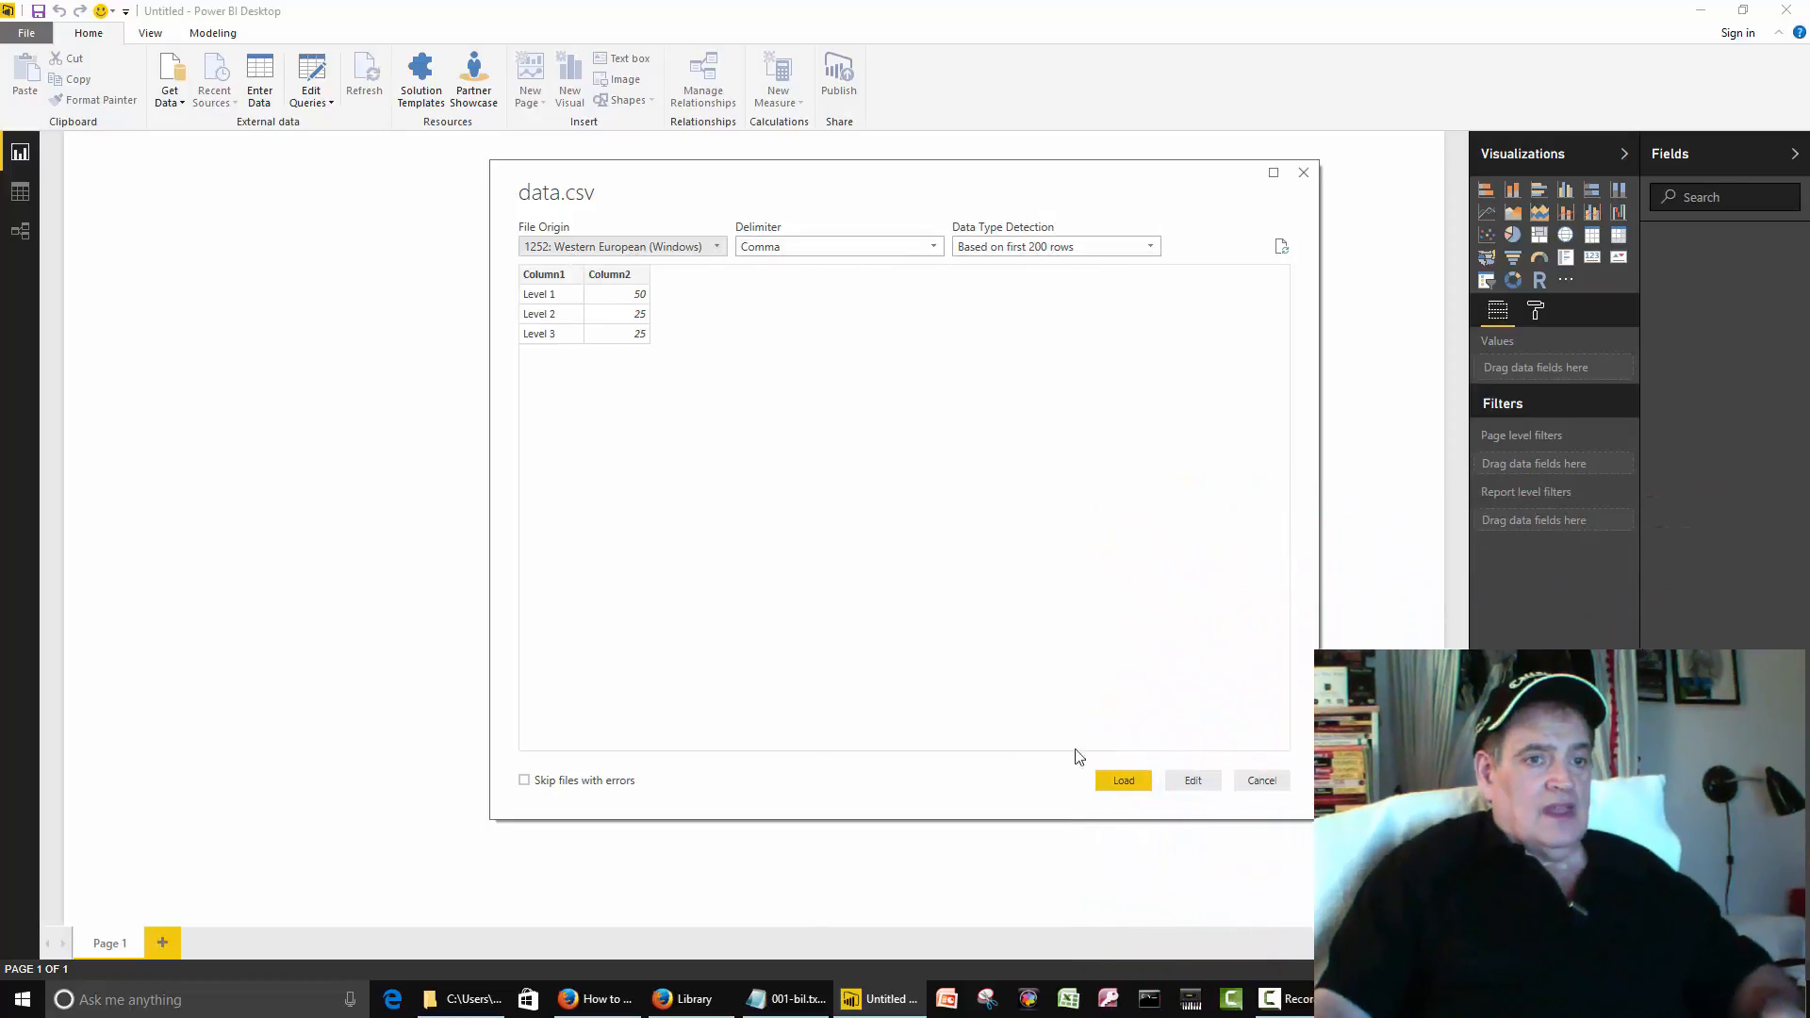
click(1126, 778)
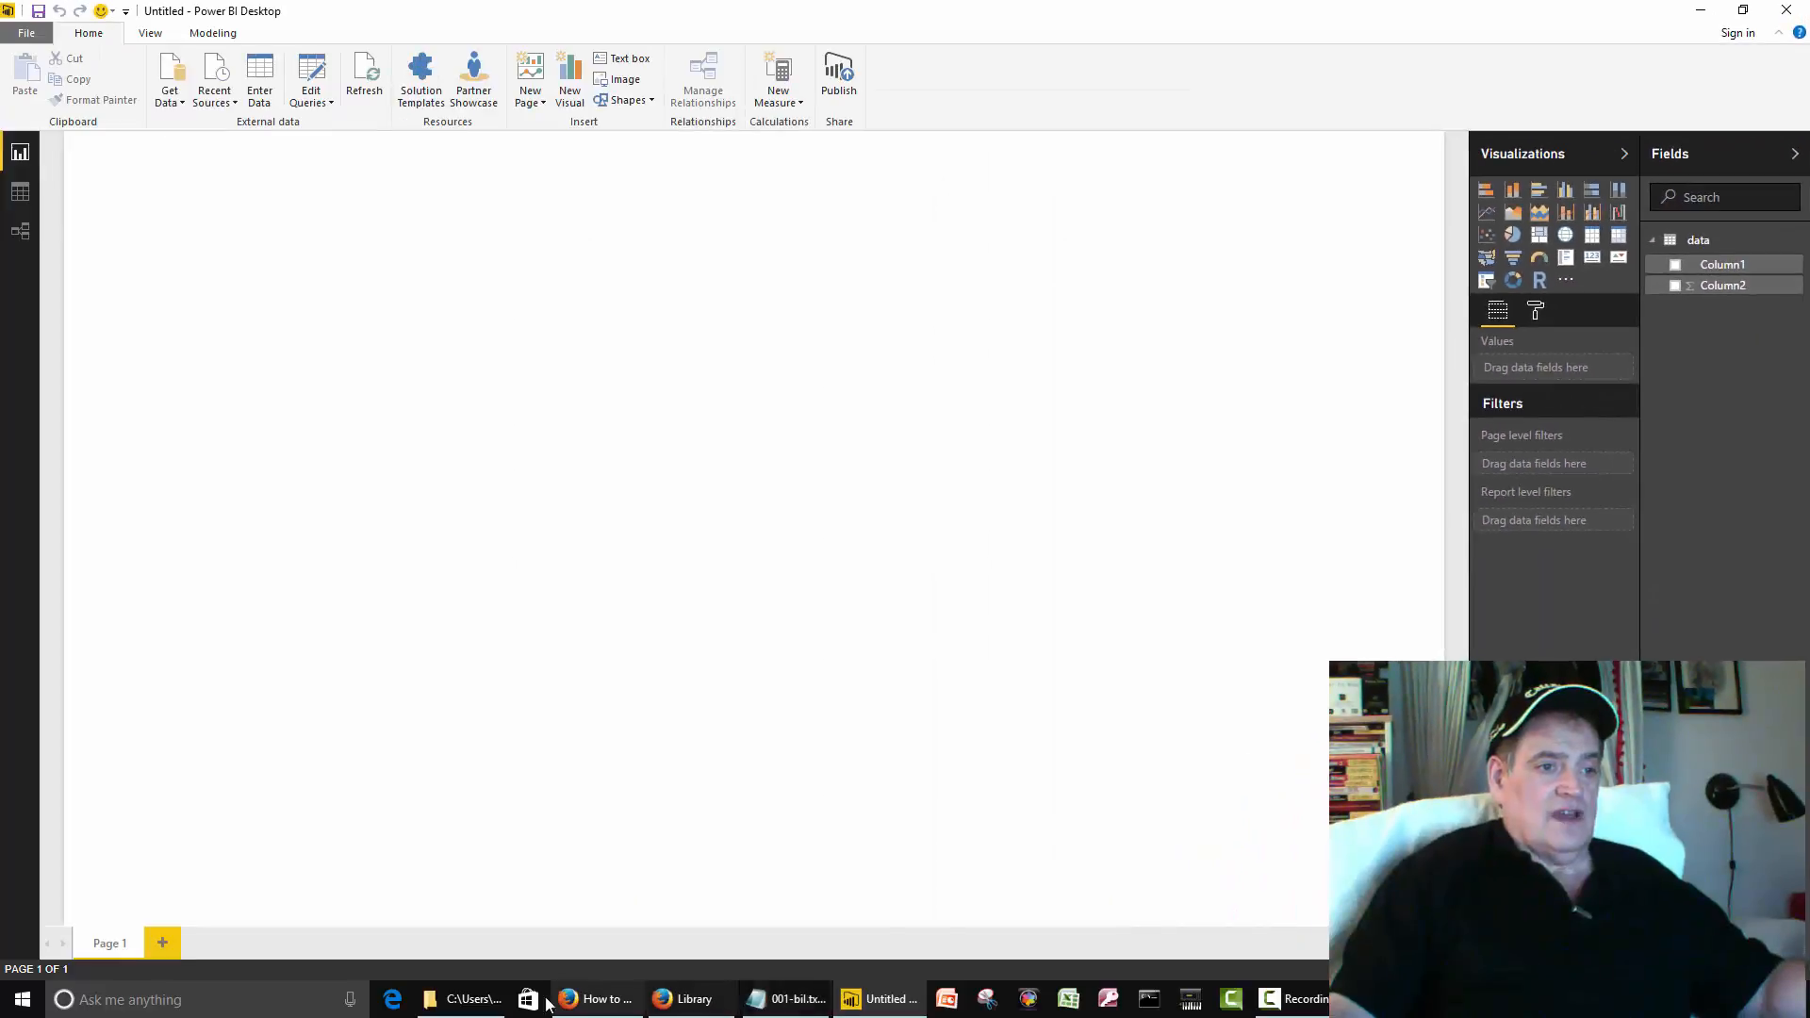
Switch to File Explorer and open data.csv in Notepad to examine its two comma-separated columns
click(467, 999)
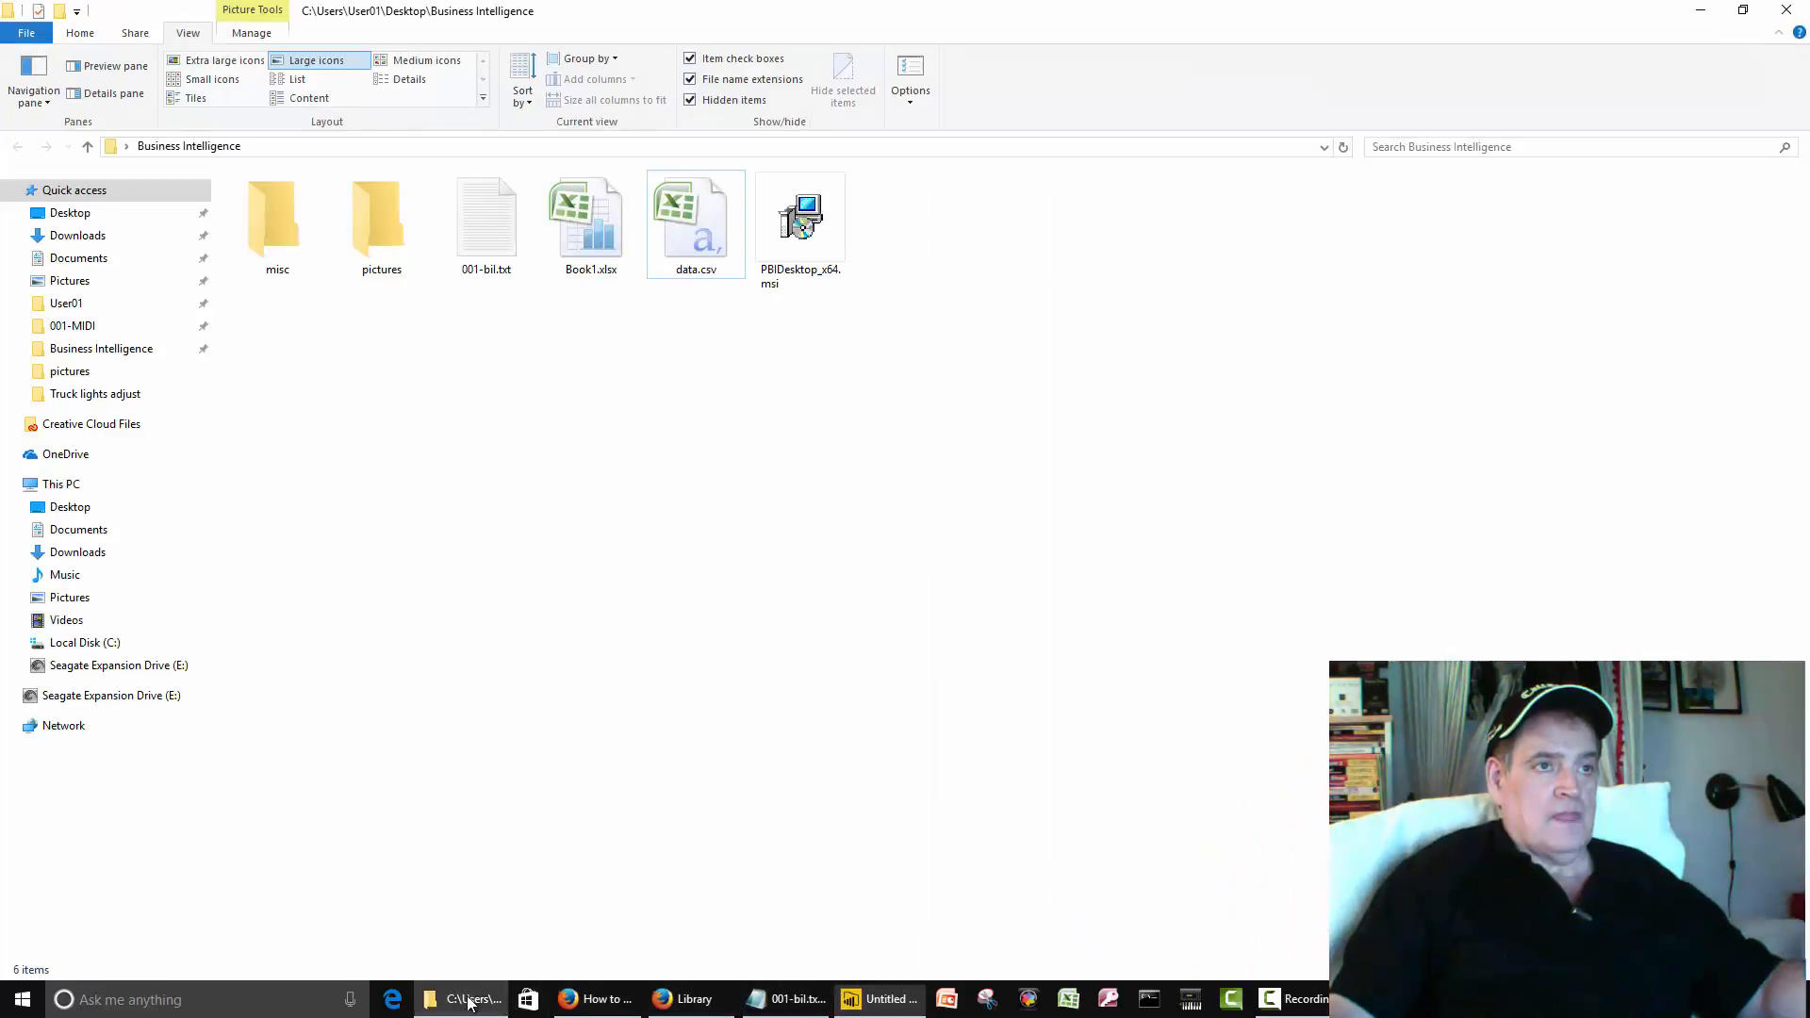
click(684, 231)
right_click(686, 235)
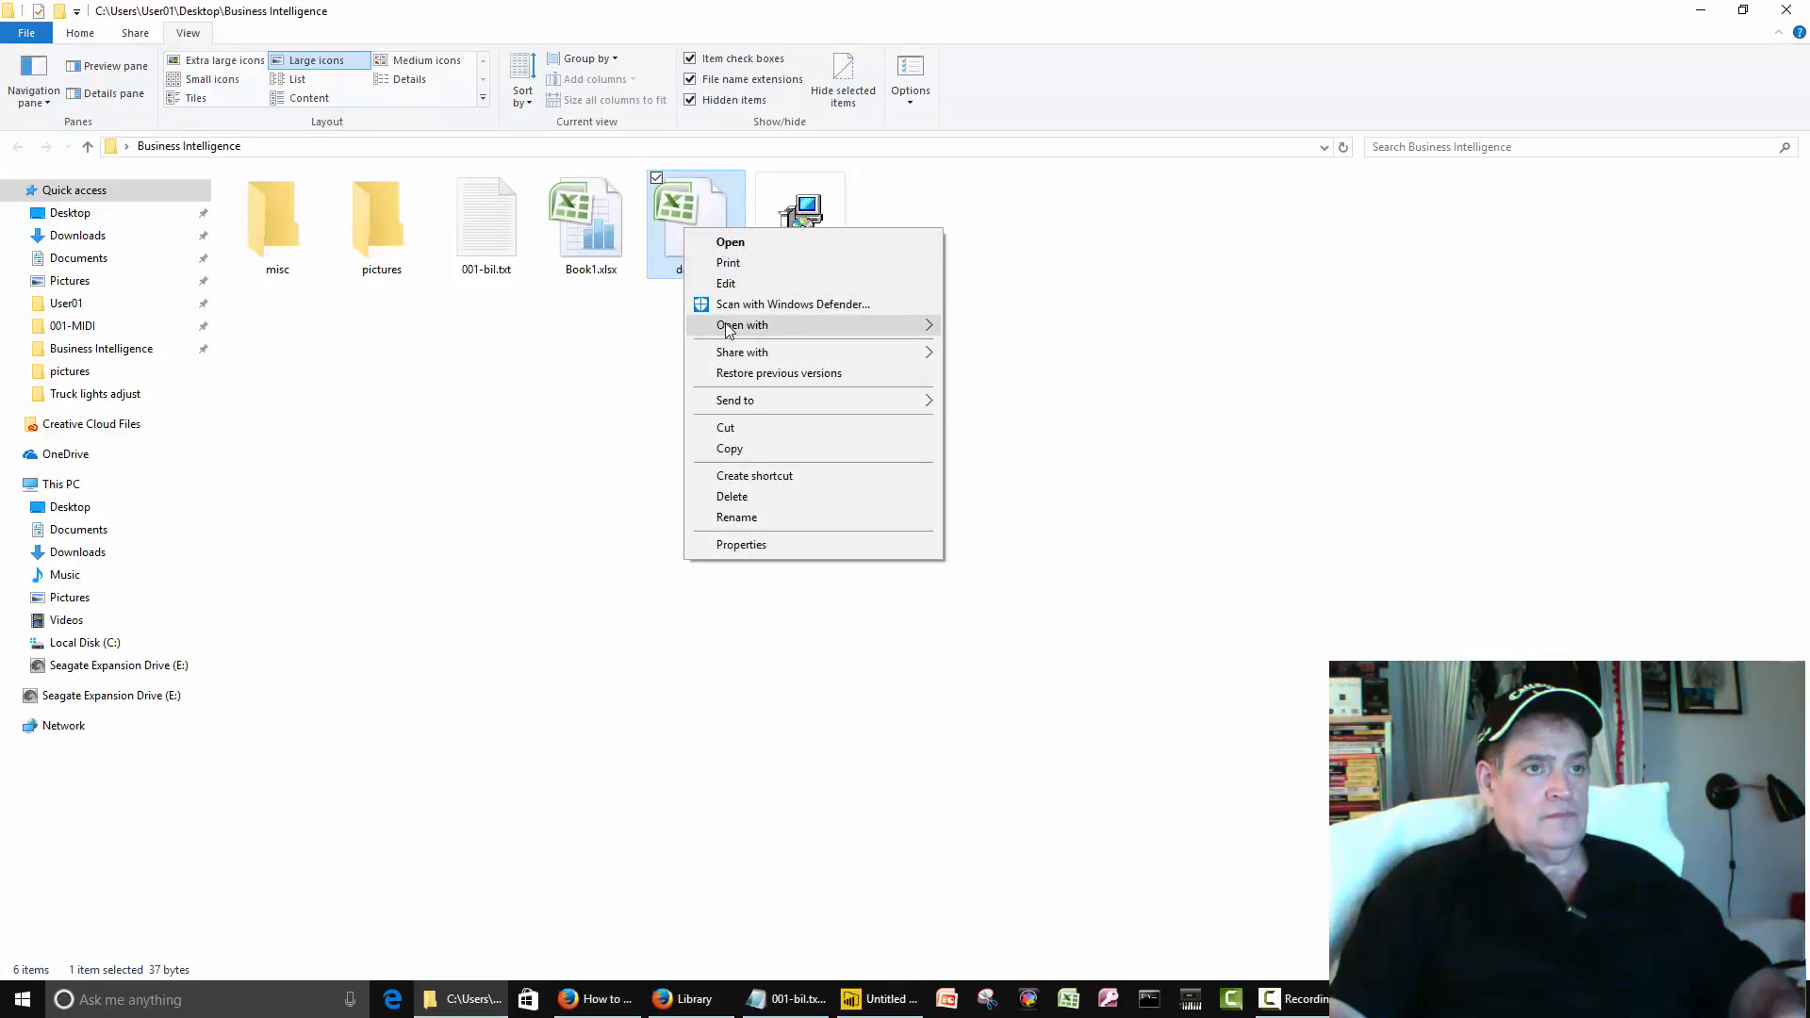
mouse_move(801, 326)
click(985, 348)
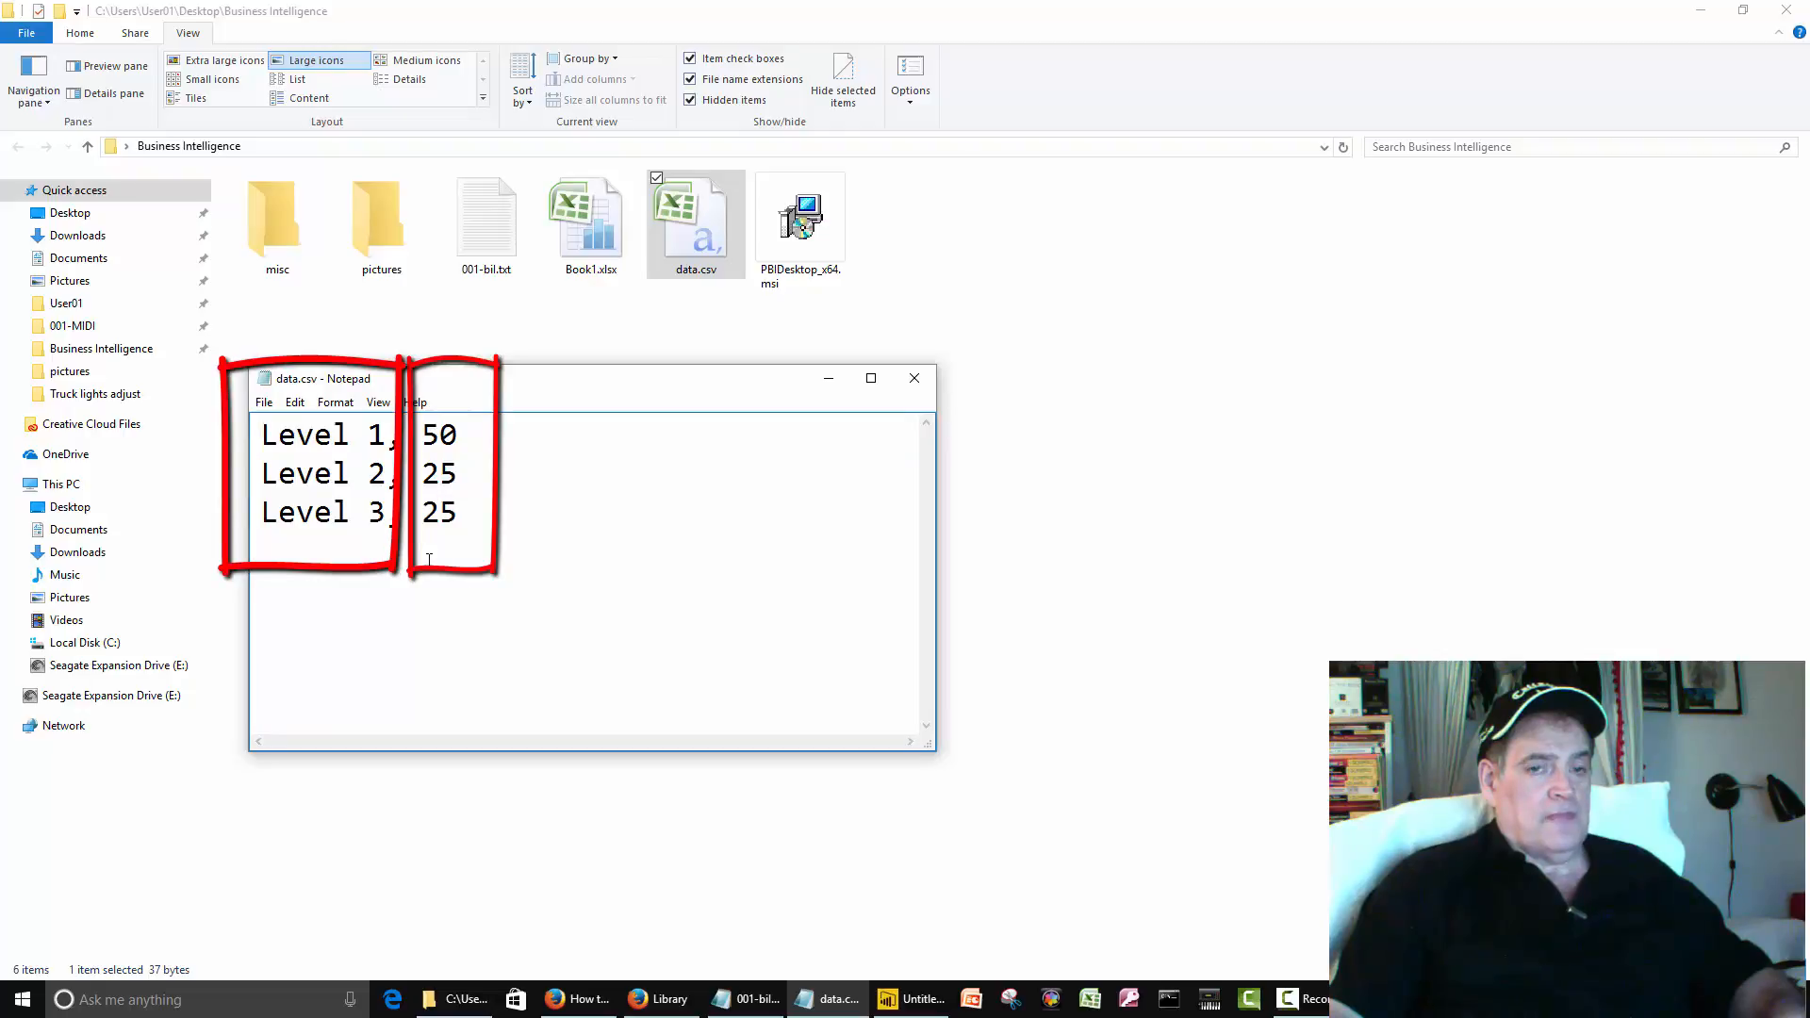
Switch back to Power BI Desktop and create a table visual from Column1 and Column2 of the data table
click(908, 1003)
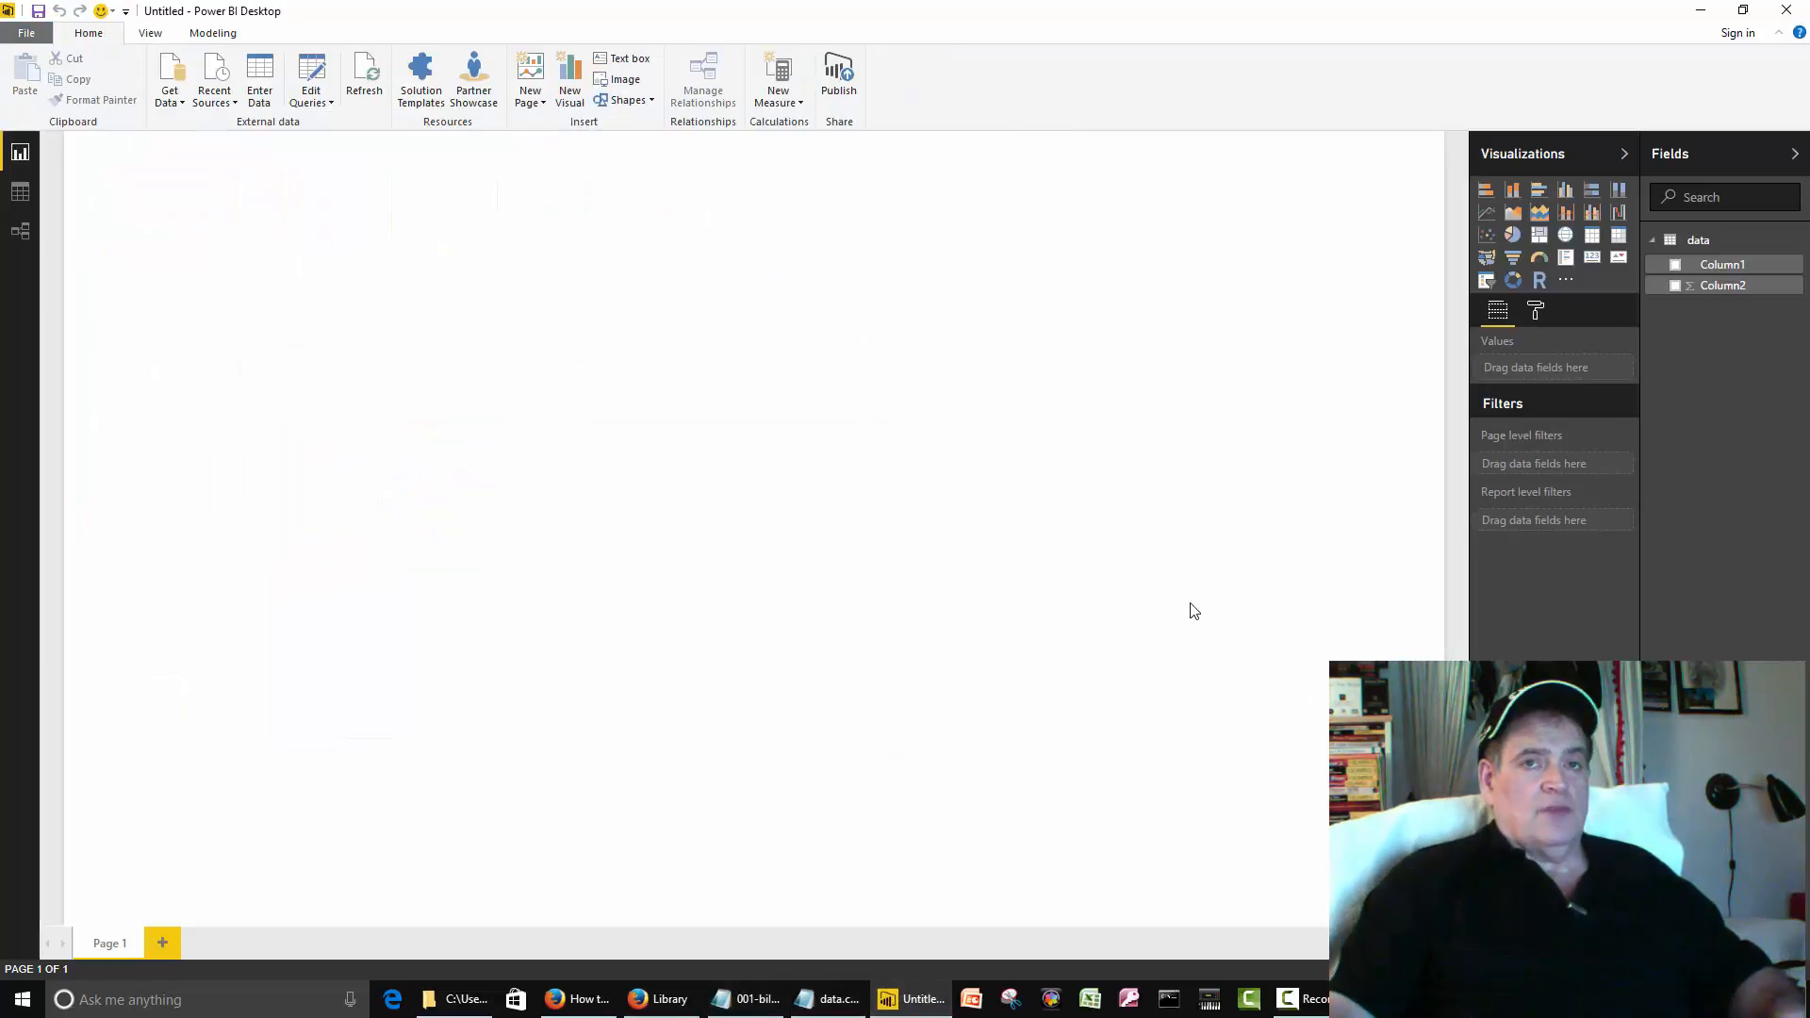
click(1675, 269)
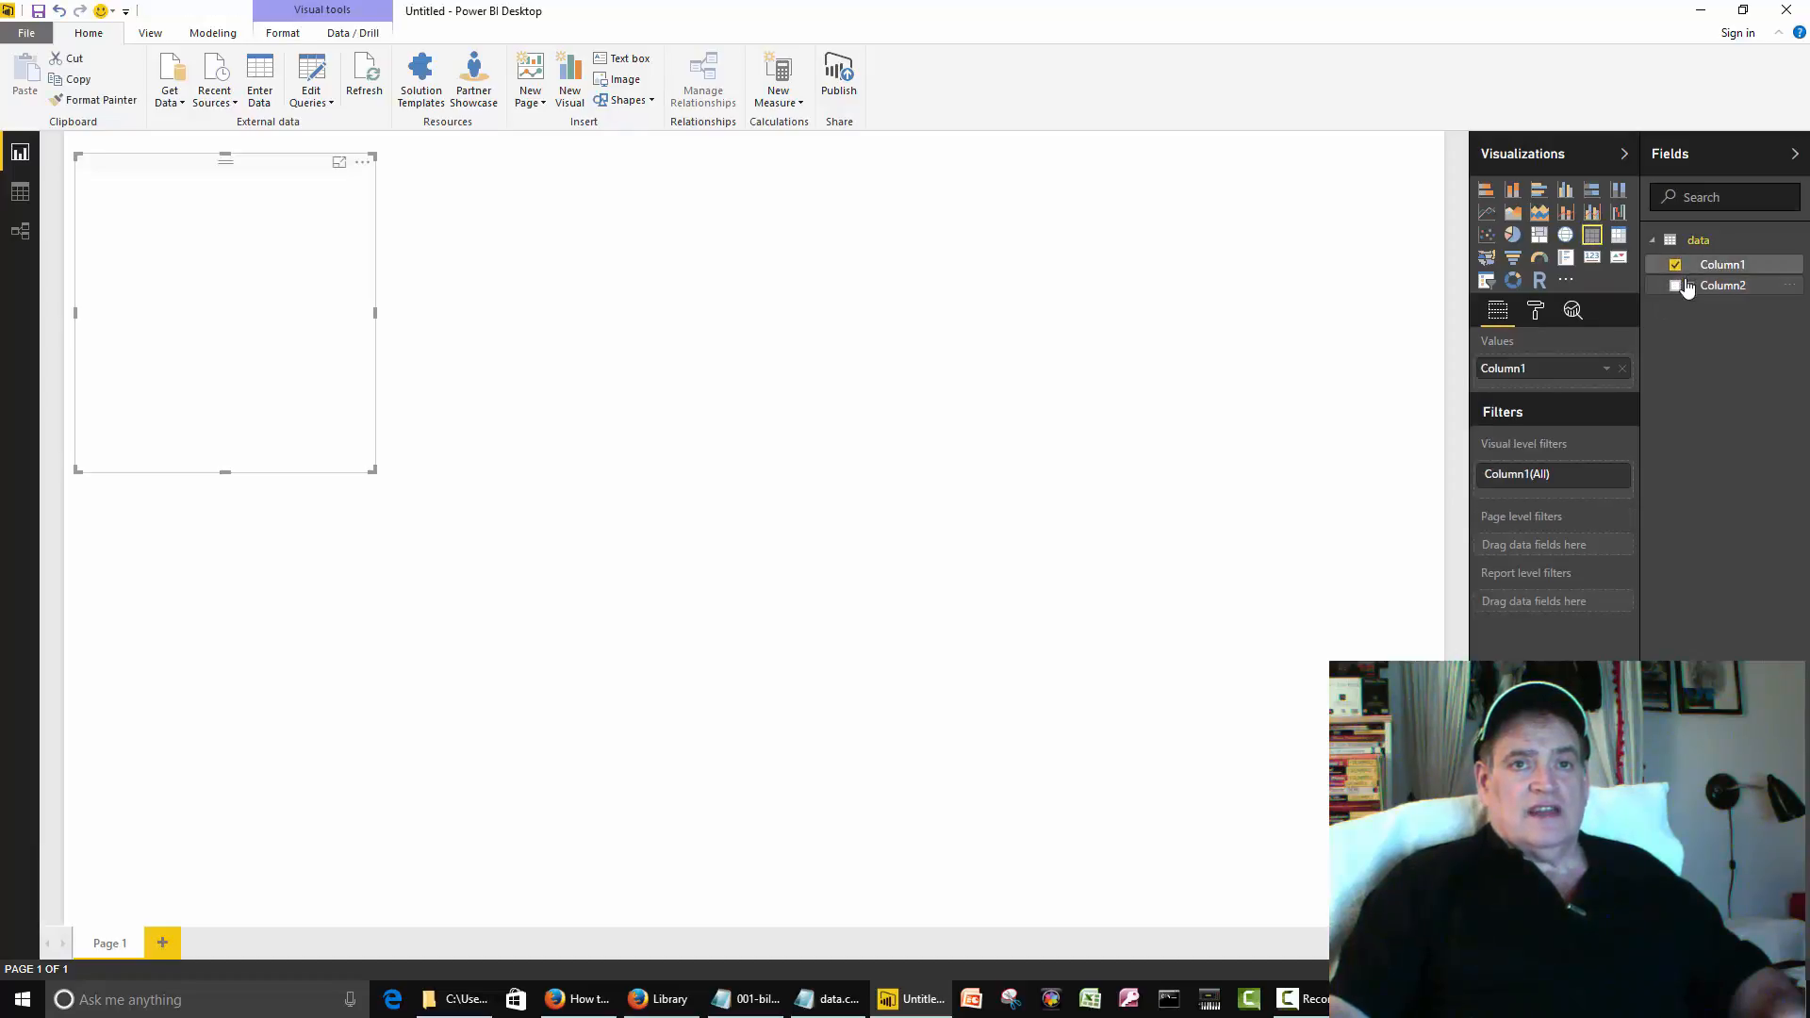
click(1675, 286)
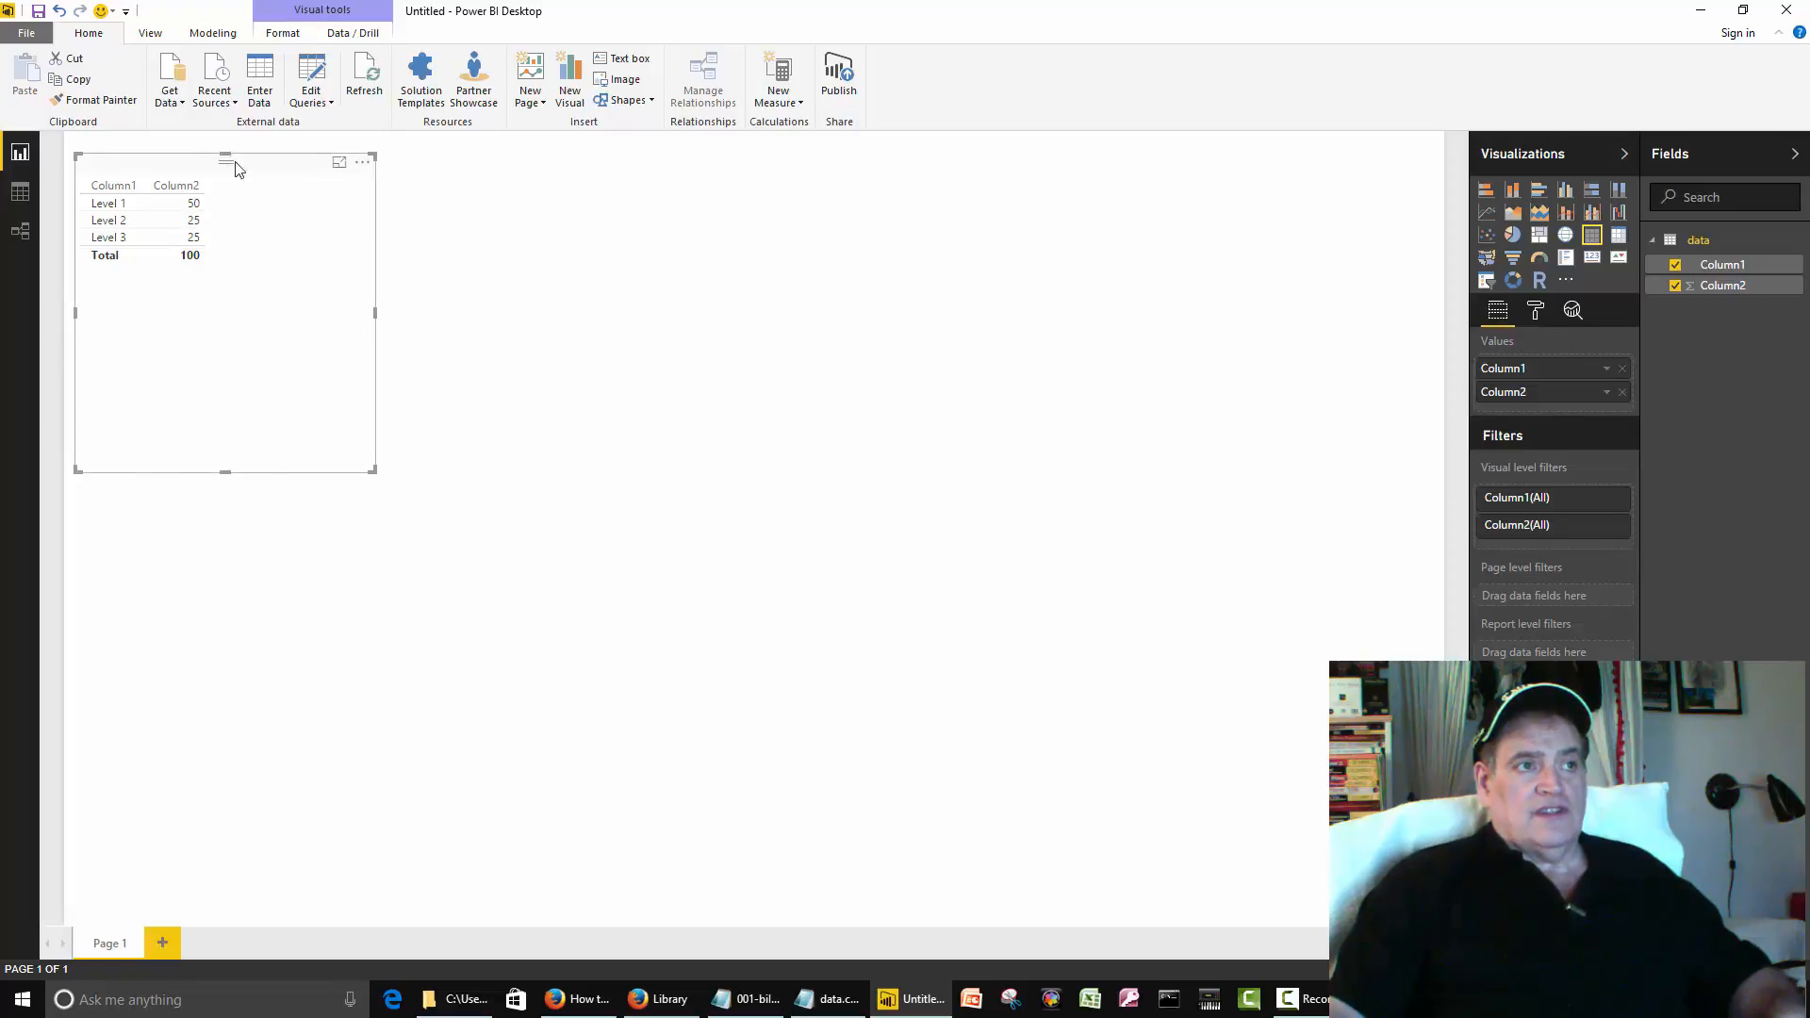
Shrink the table visual to fit more closely around its rows and place it near the report page's upper-left corner
drag(235, 169, 723, 318)
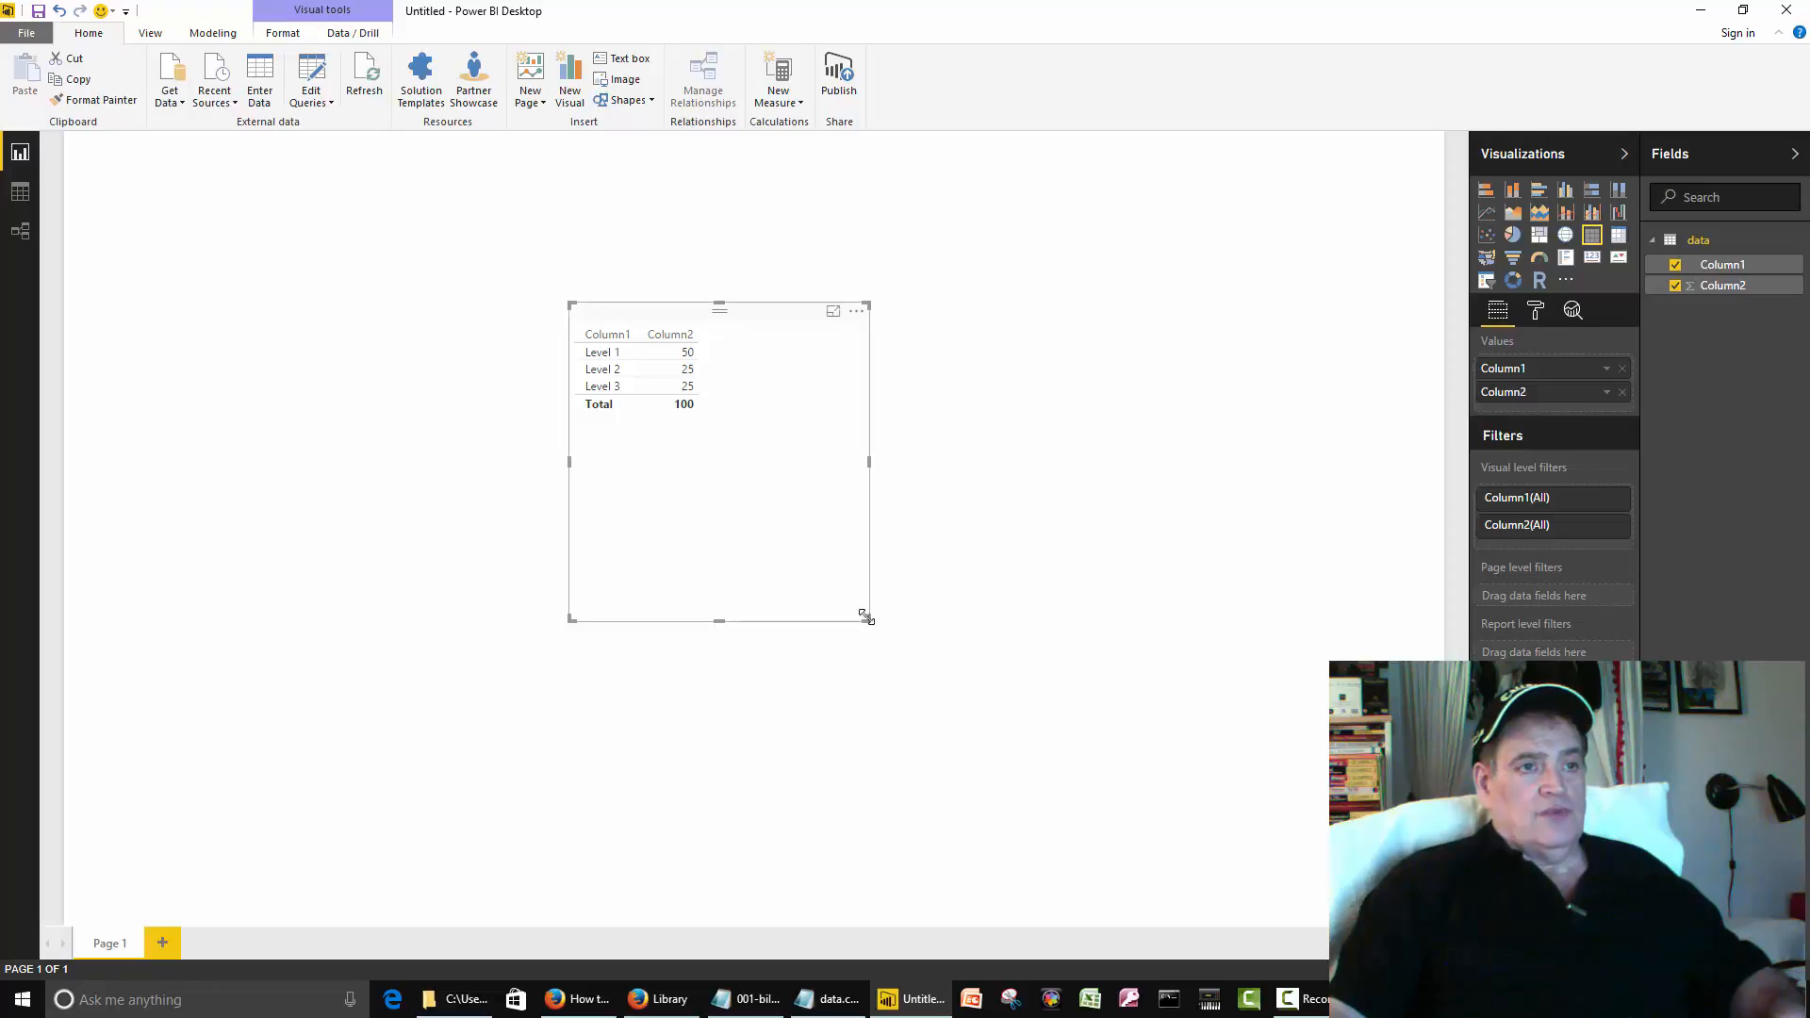
drag(866, 618, 768, 462)
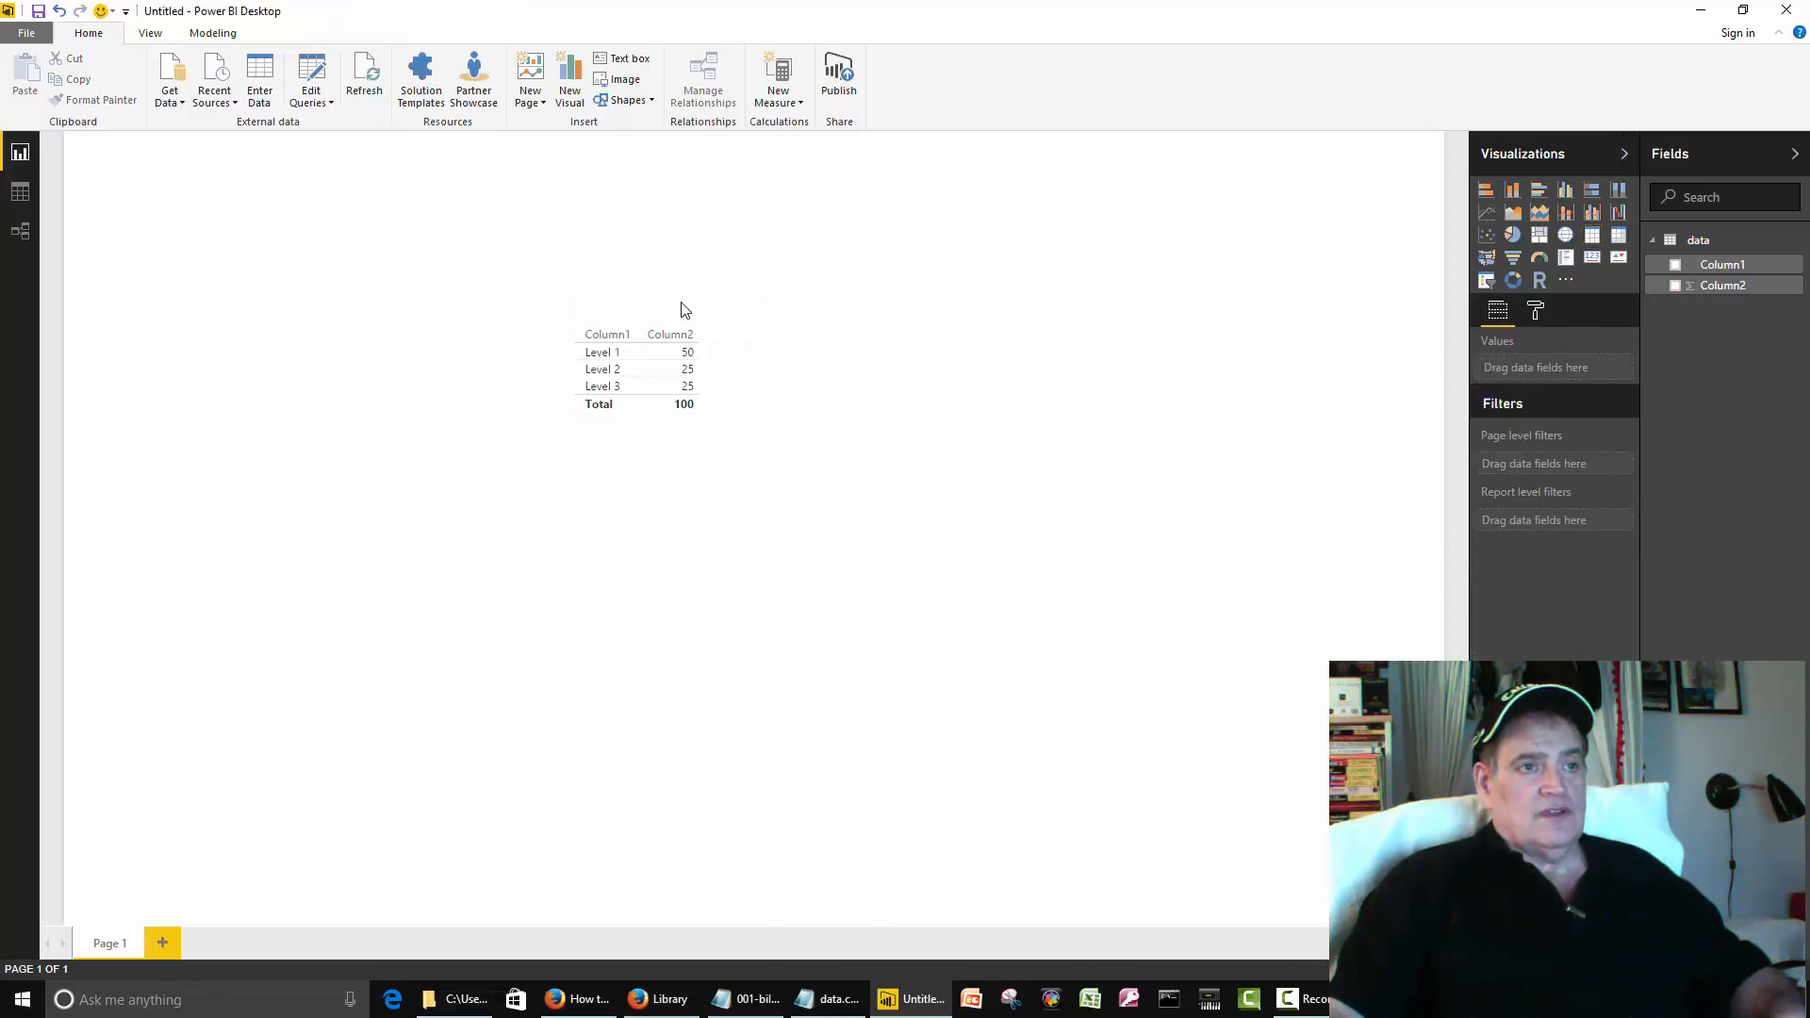
drag(674, 313, 902, 286)
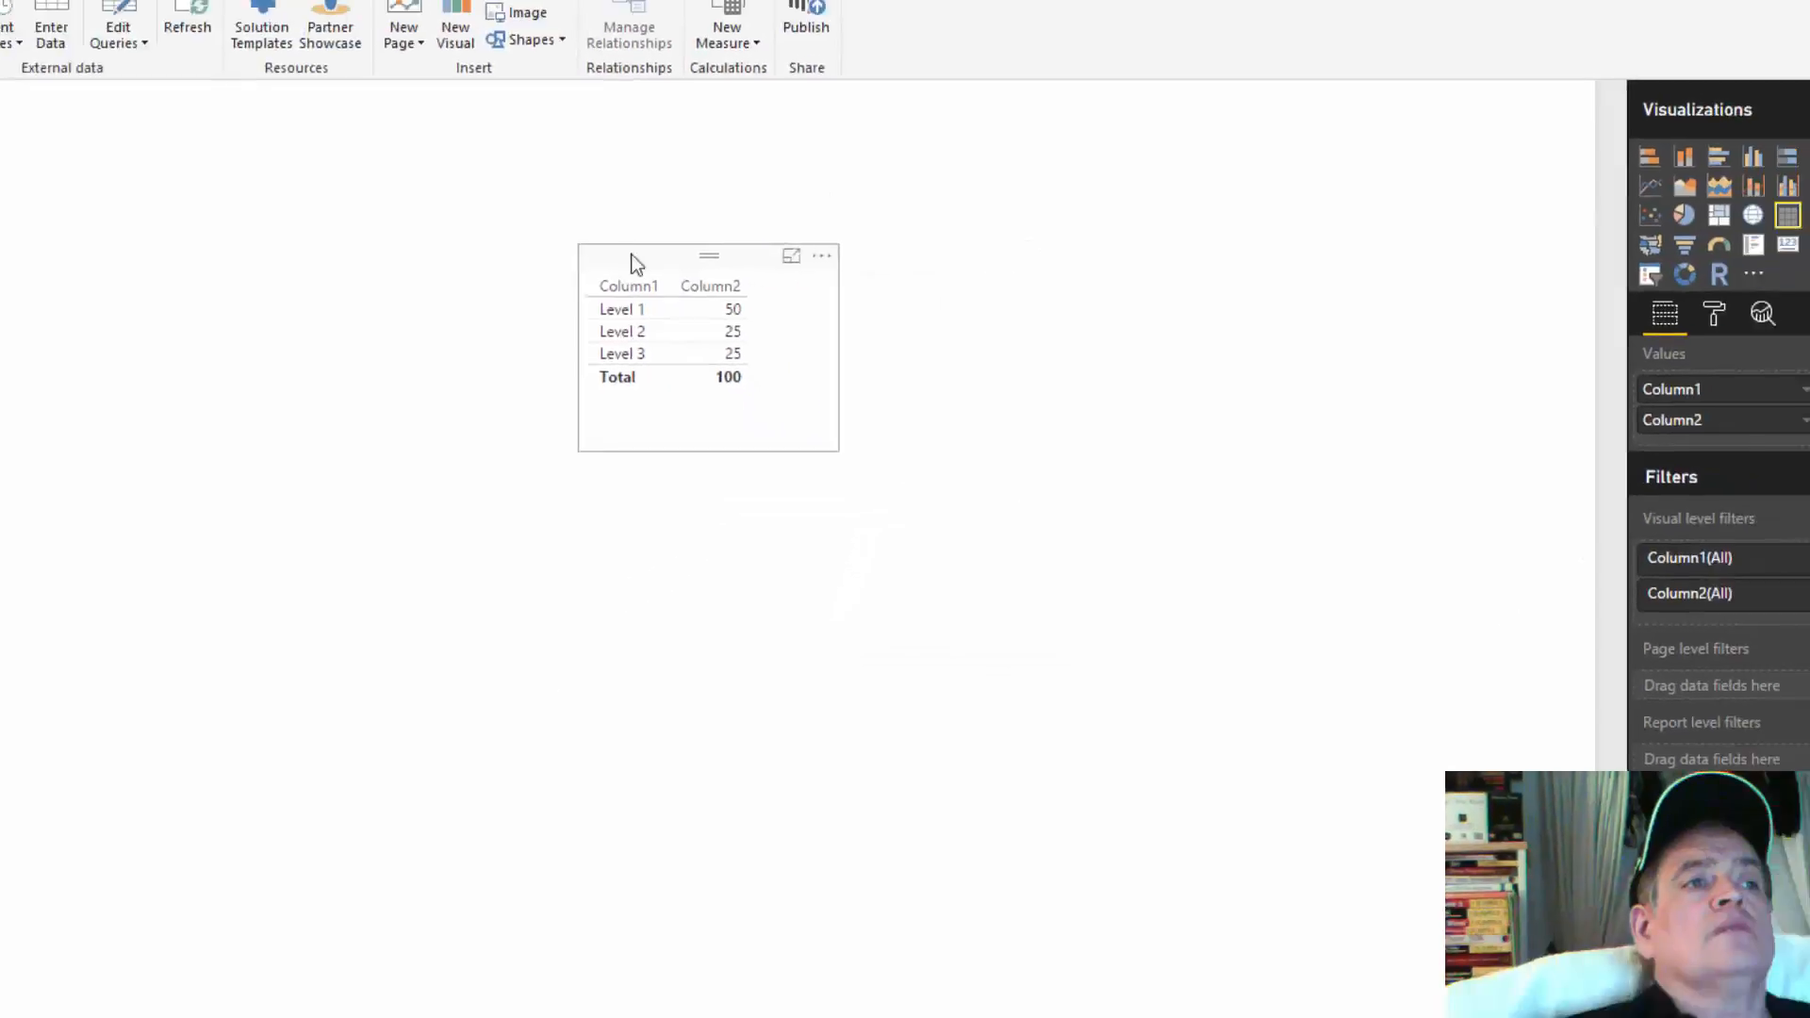
drag(699, 256, 245, 189)
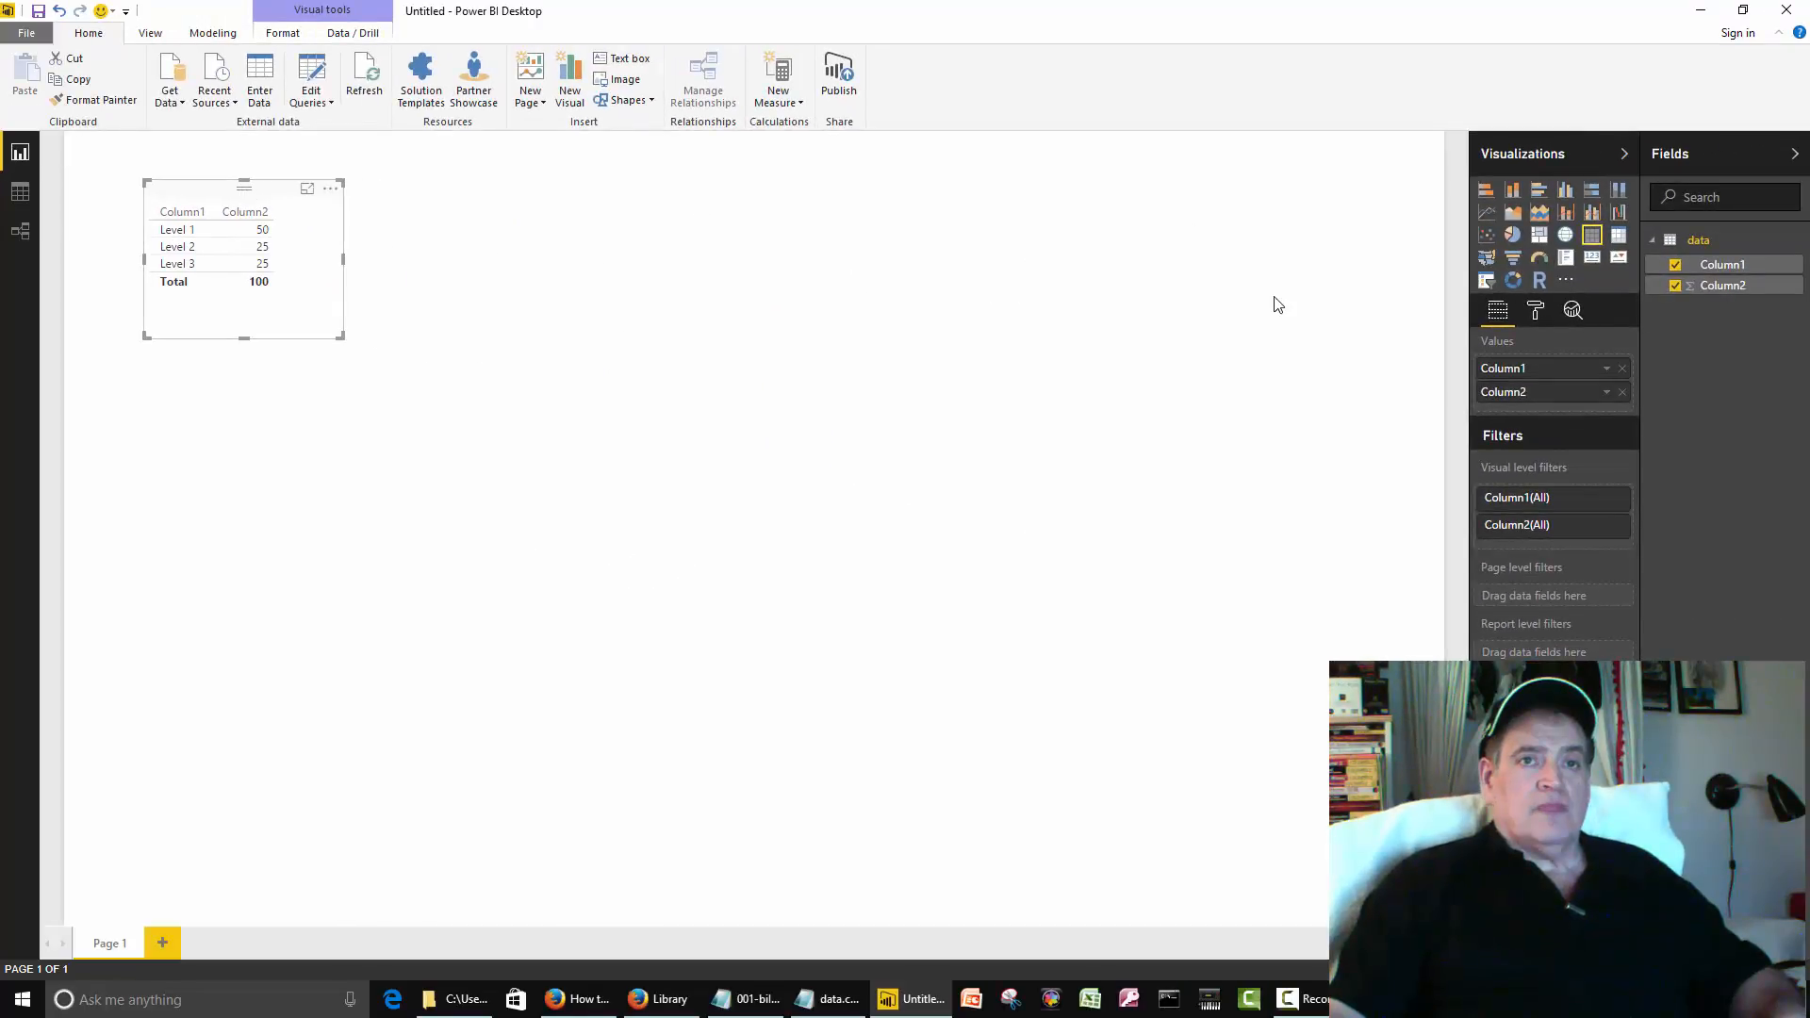